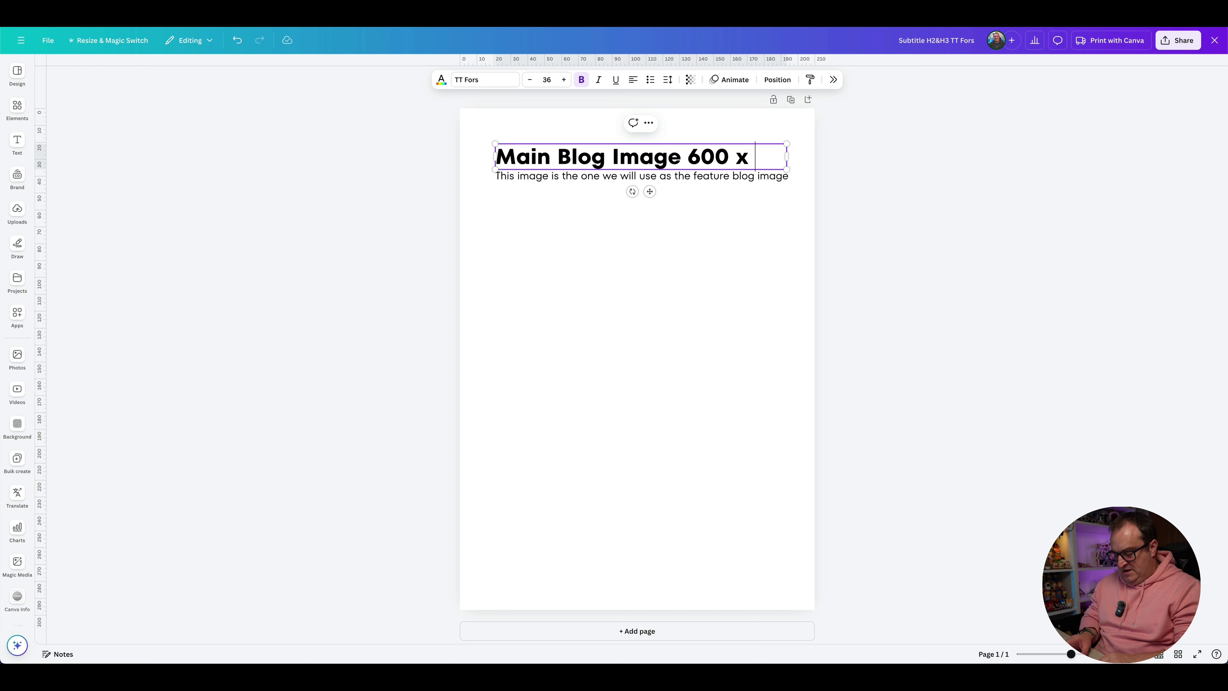
Complete the heading as "Main Blog Image 600 x 450" and reduce its font size to 33 so it fits one line
{"action": "type", "text": "0"}
{"action": "left_click", "coordinate": [770, 231]}
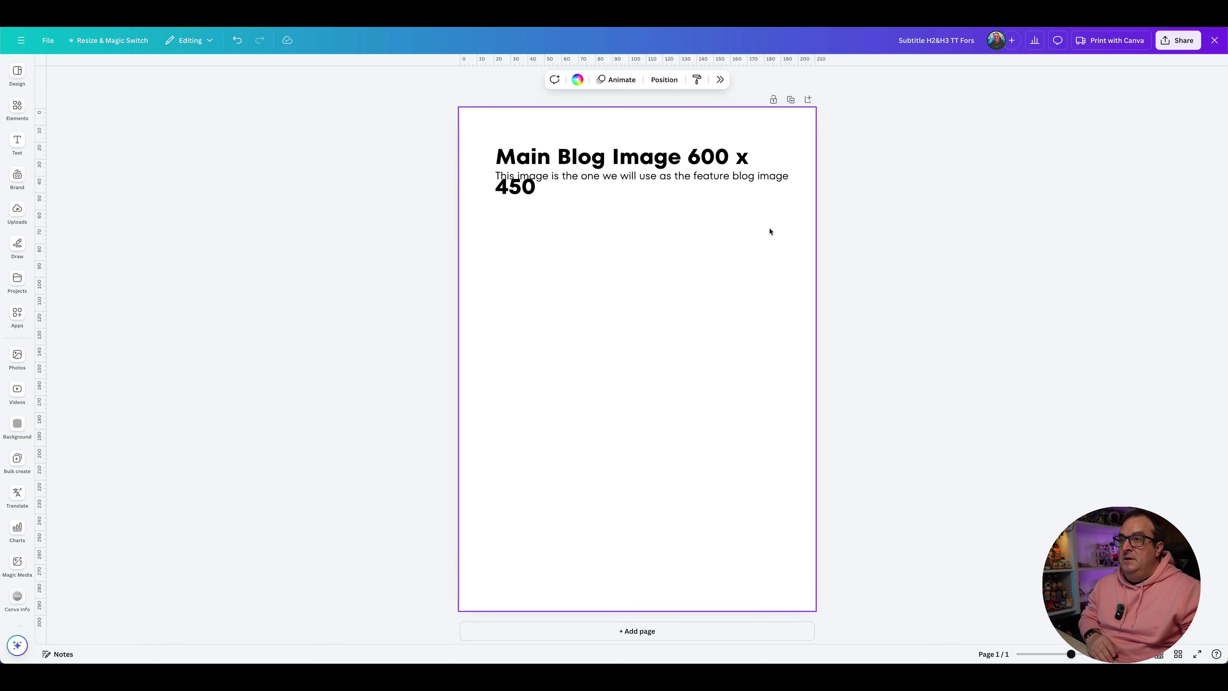
{"action": "left_click", "coordinate": [750, 163]}
{"action": "left_click", "coordinate": [563, 80]}
{"action": "left_click", "coordinate": [563, 80]}
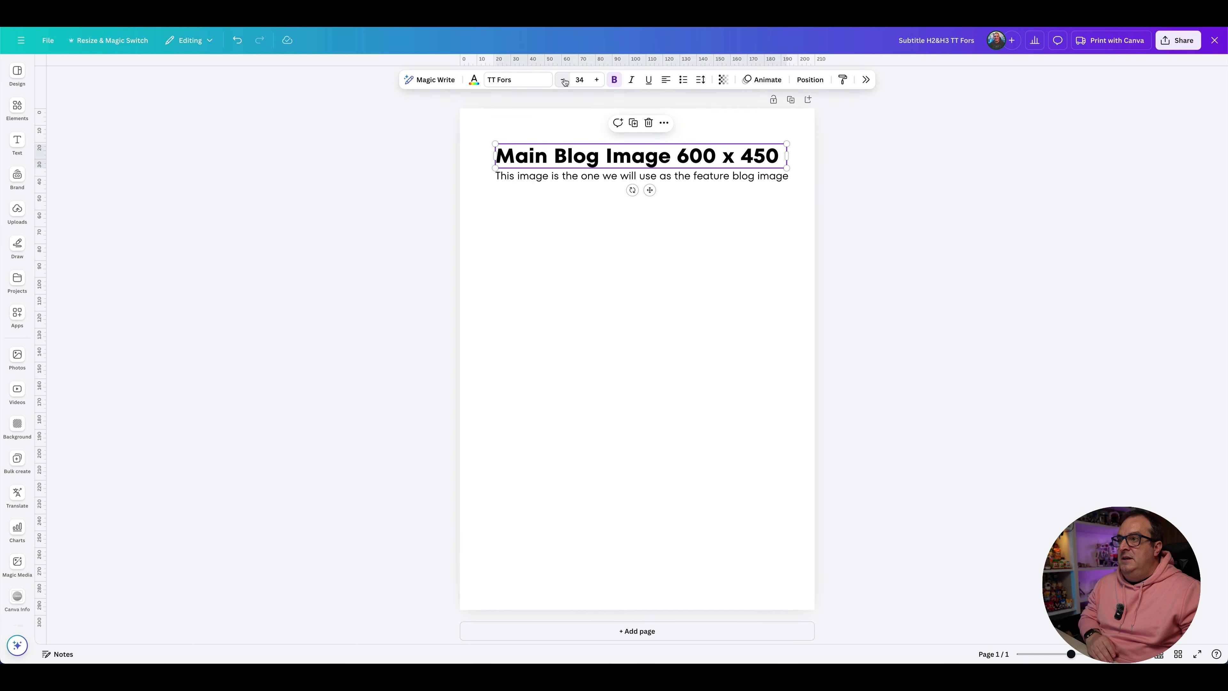
{"action": "left_click", "coordinate": [563, 81]}
{"action": "left_click", "coordinate": [641, 339]}
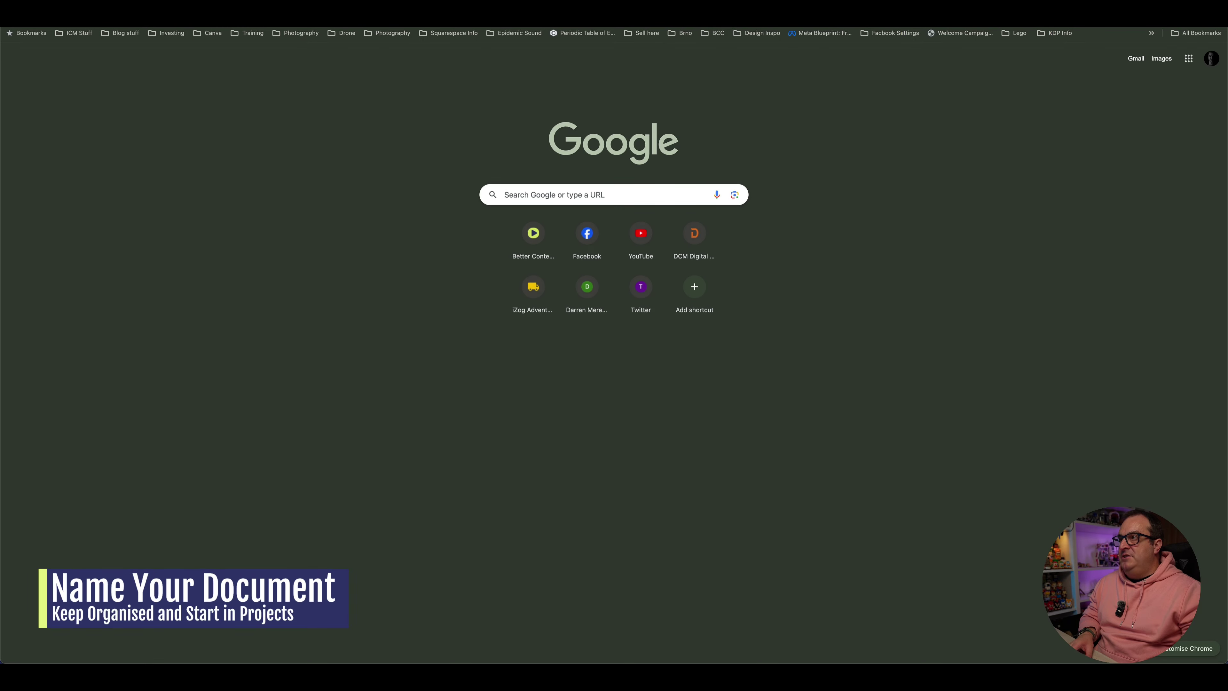
Load the Canva home page in a new browser tab and open the BCC Branding folder containing the recent document
{"action": "type", "text": "canva"}
{"action": "key", "text": "Return"}
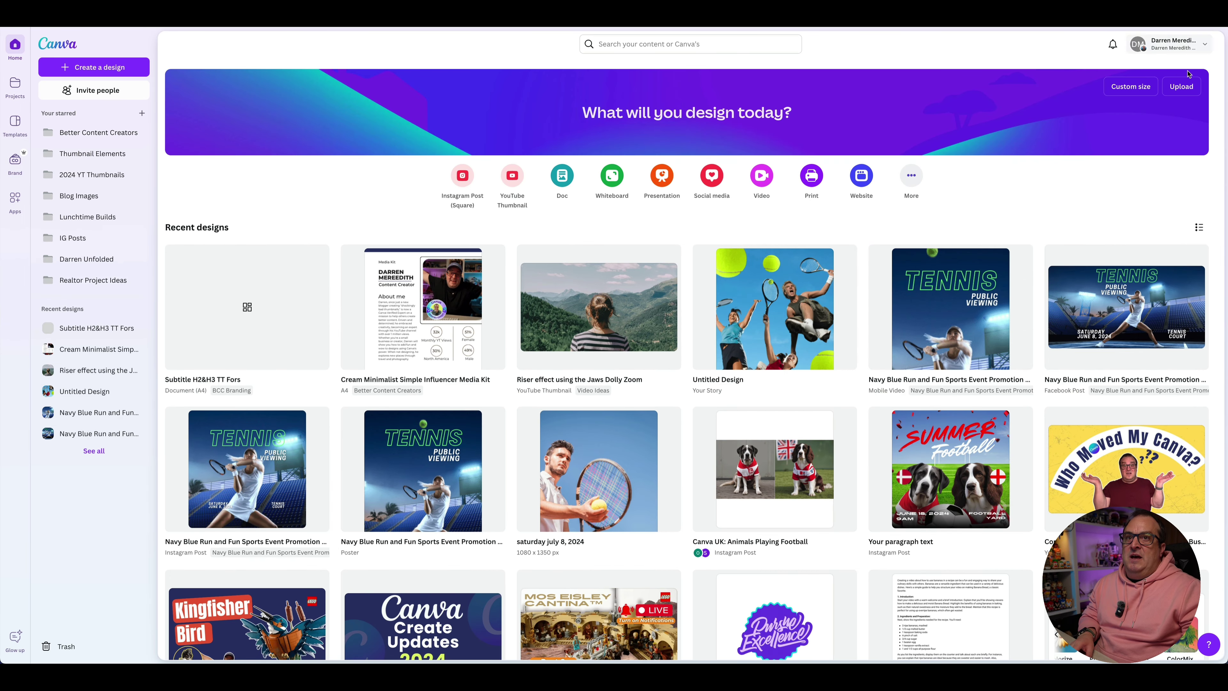
{"action": "left_click", "coordinate": [232, 391]}
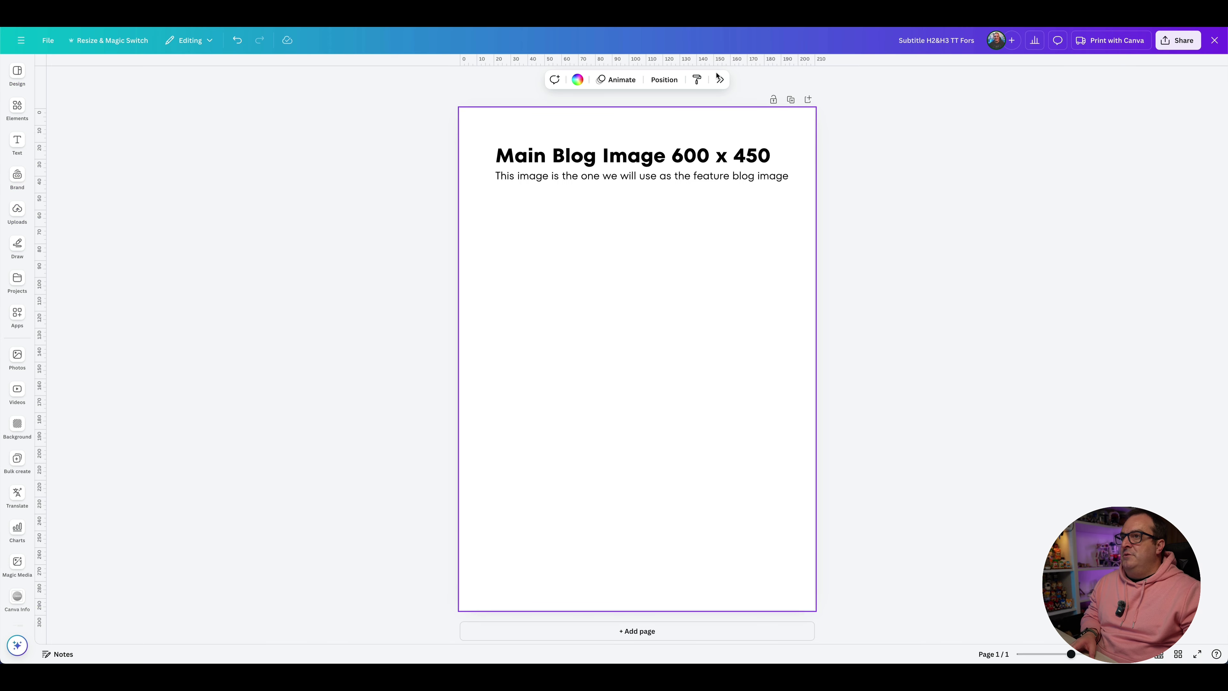
Rename the document "Template Document for BCC Blog Images" and refresh the BCC Branding folder
{"action": "triple_click", "coordinate": [943, 40]}
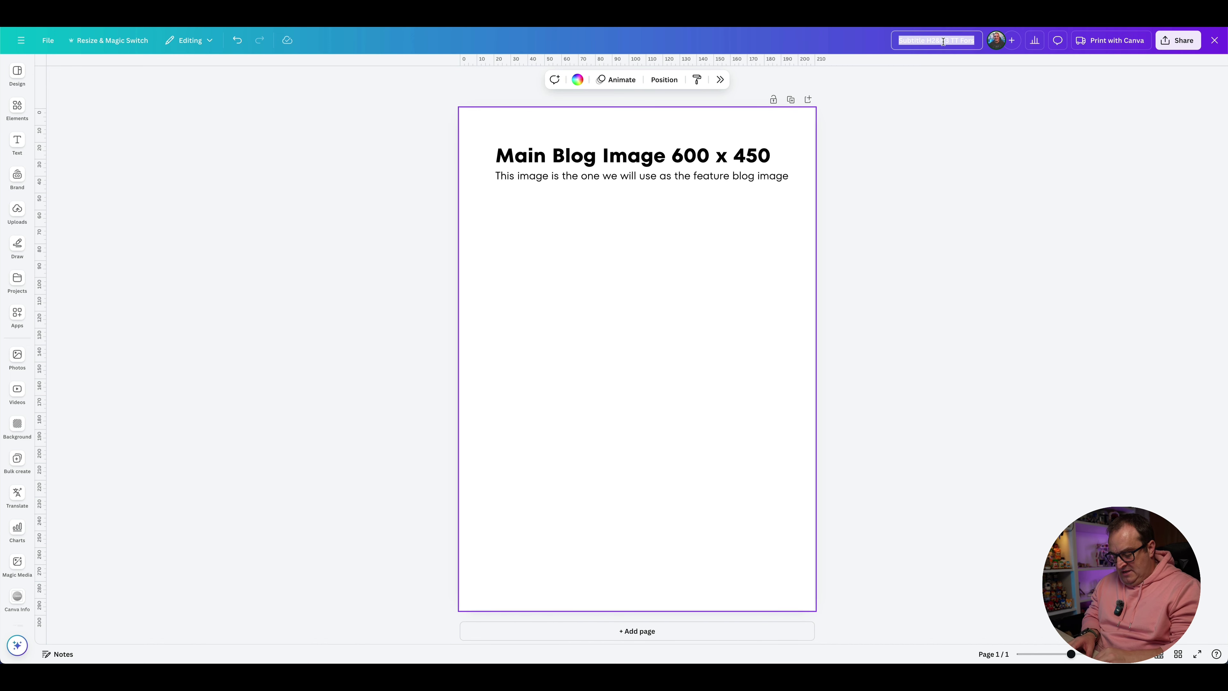
{"action": "type", "text": "Template"}
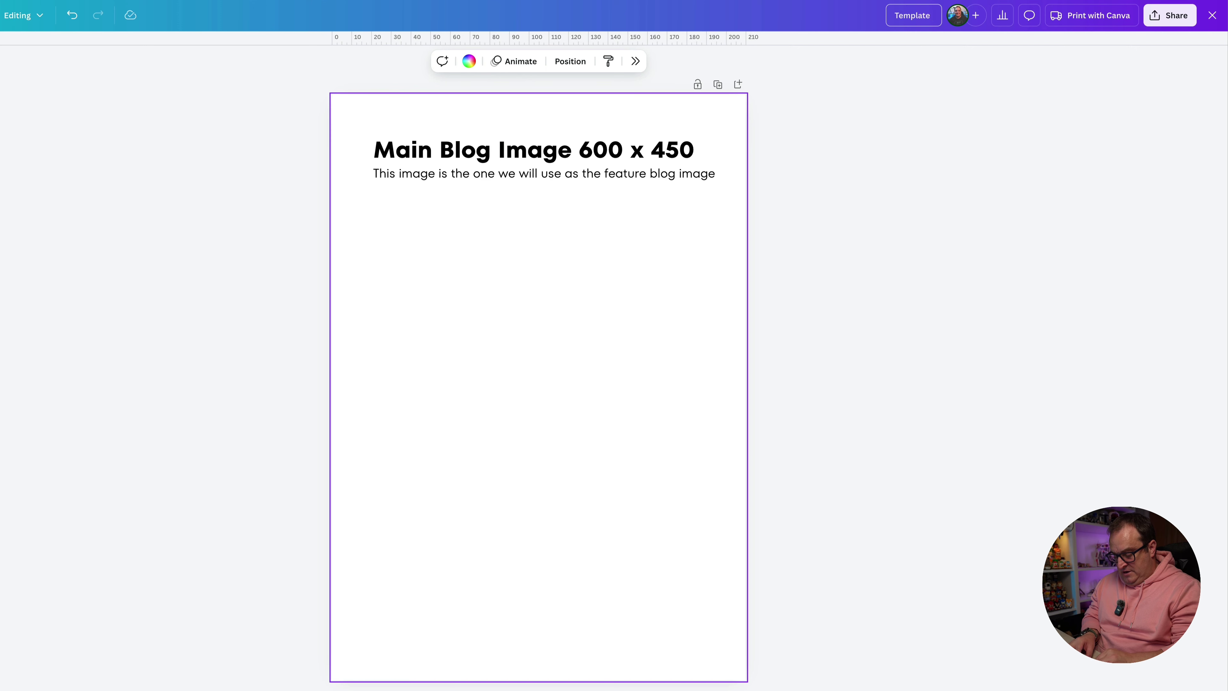
{"action": "type", "text": " DOcument"}
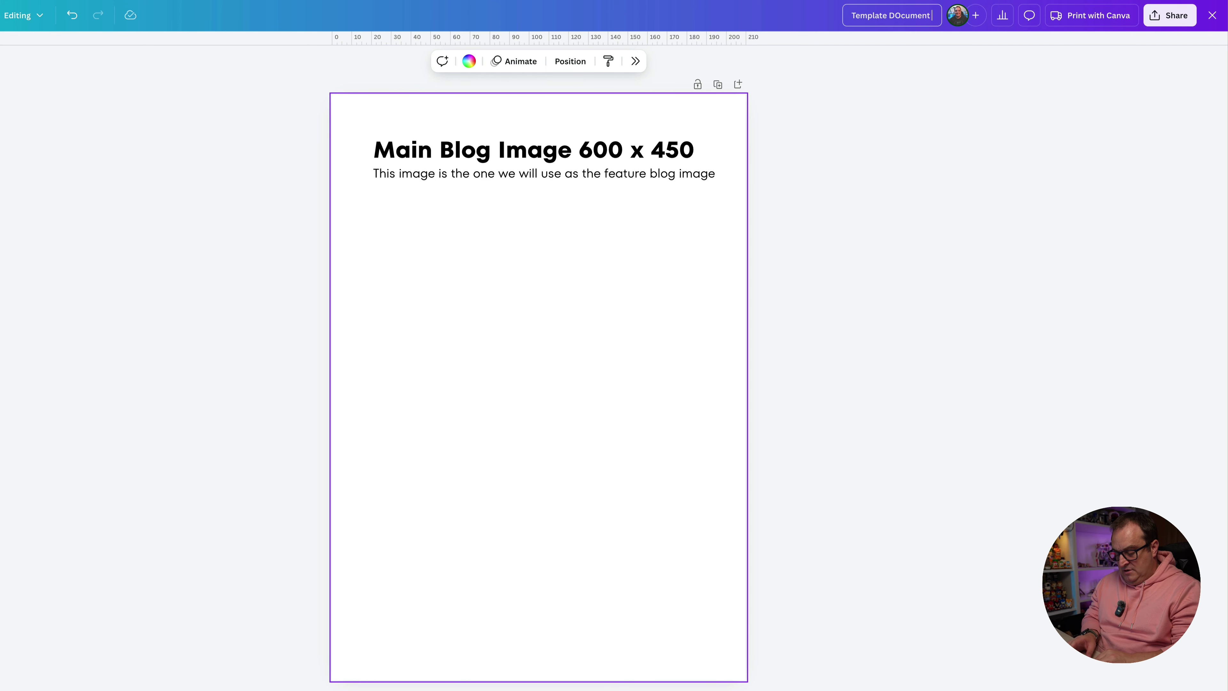
{"action": "type", "text": " for"}
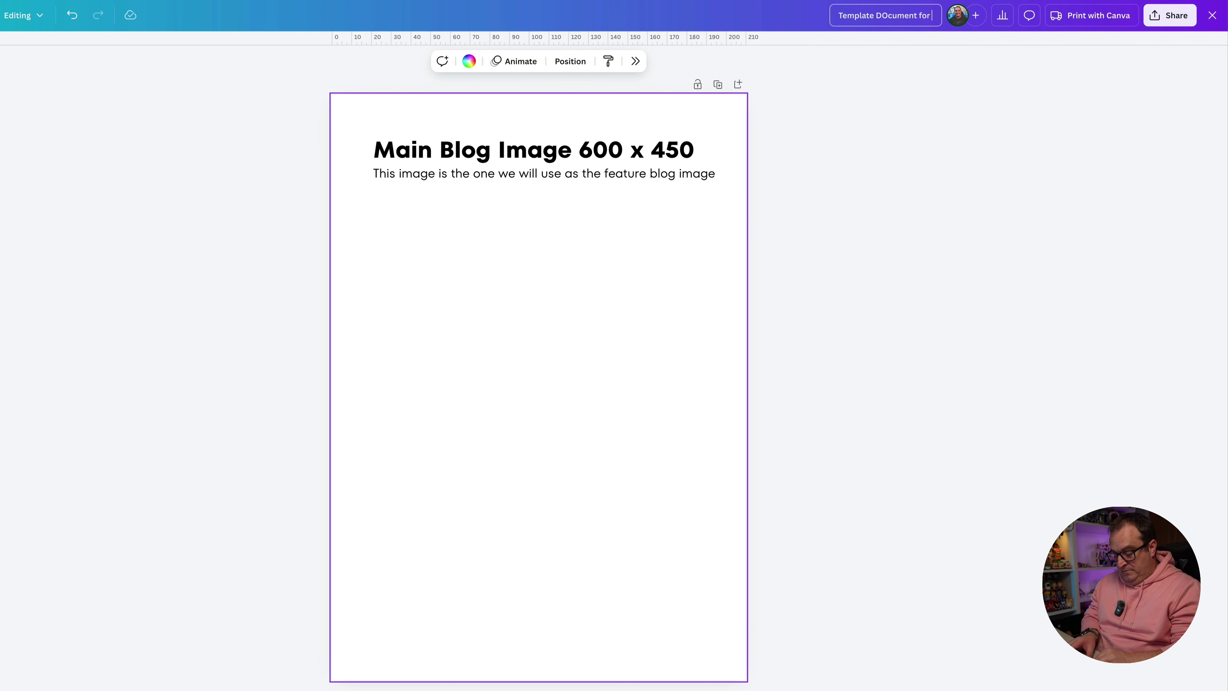
{"action": "type", "text": " BCC"}
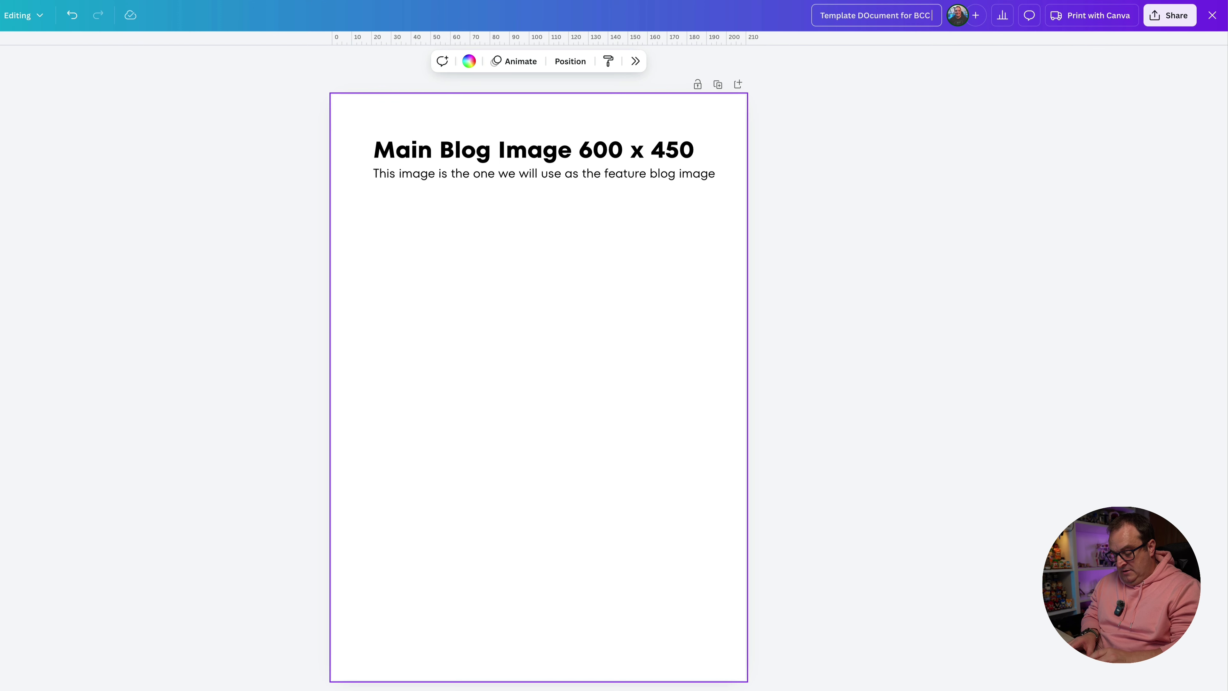
{"action": "type", "text": " Blog Images"}
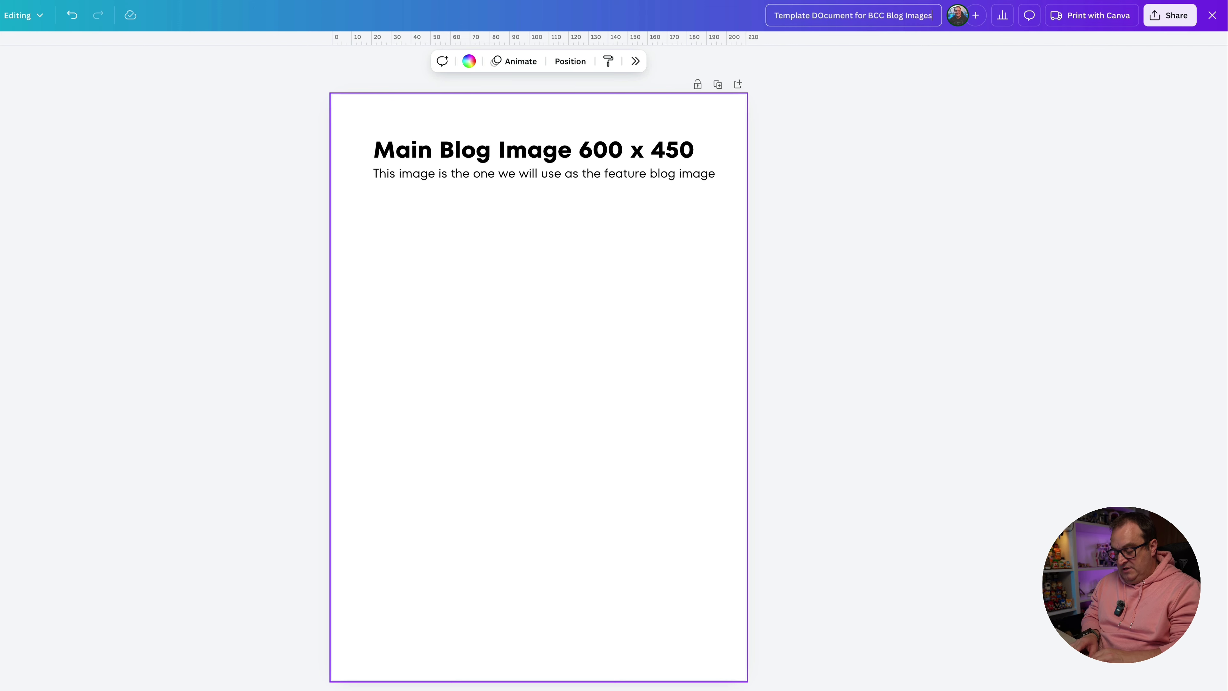
{"action": "left_click", "coordinate": [822, 16]}
{"action": "key", "text": "BackSpace"}
{"action": "type", "text": "o"}
{"action": "key", "text": "Return"}
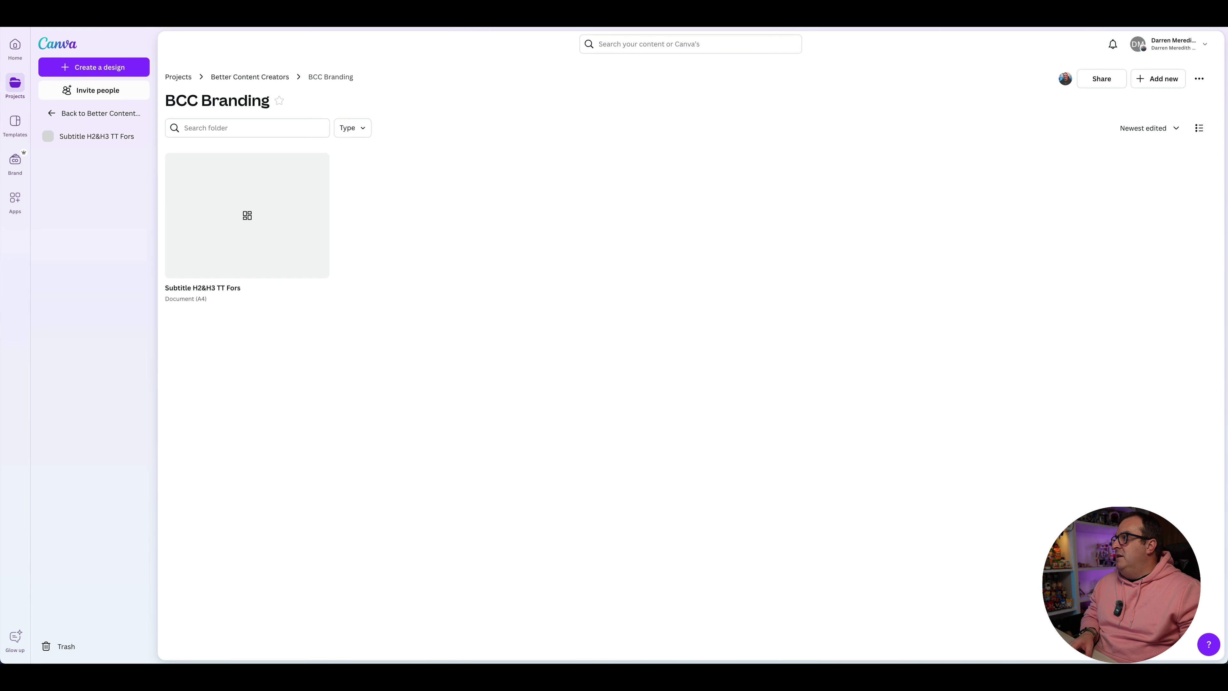
{"action": "key", "text": "super+r"}
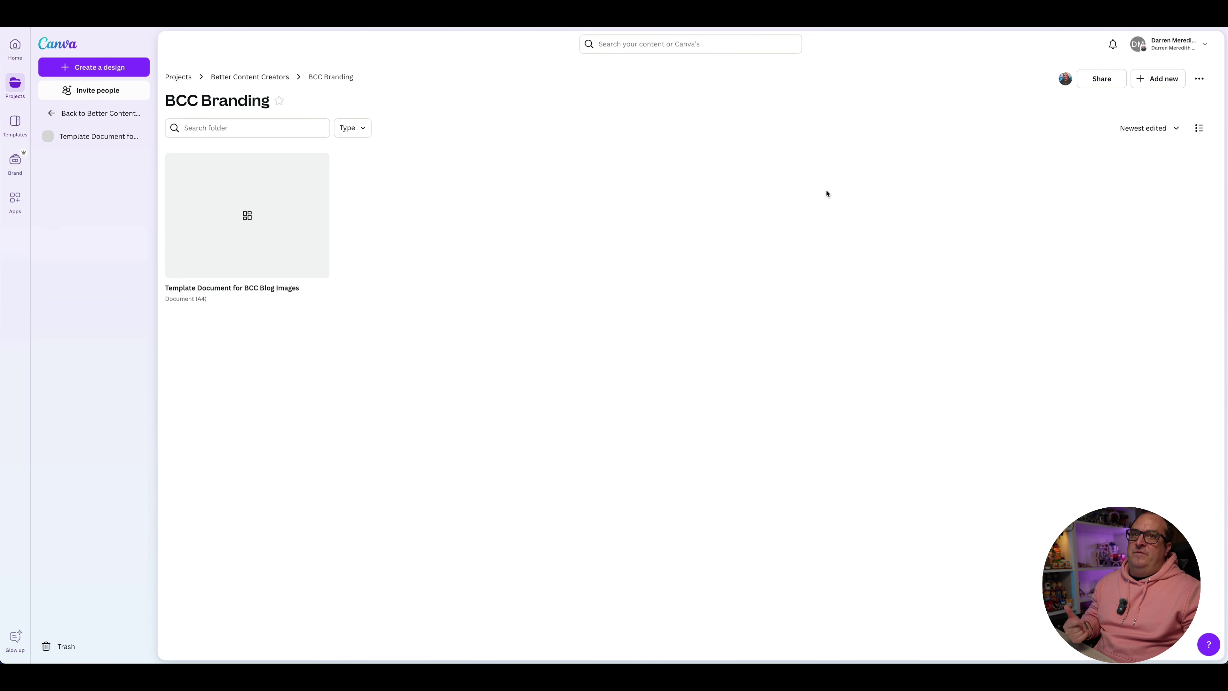
Create a new 600 × 450 px custom-size design inside the BCC Branding folder and open it in the full editor
{"action": "left_click", "coordinate": [1158, 78]}
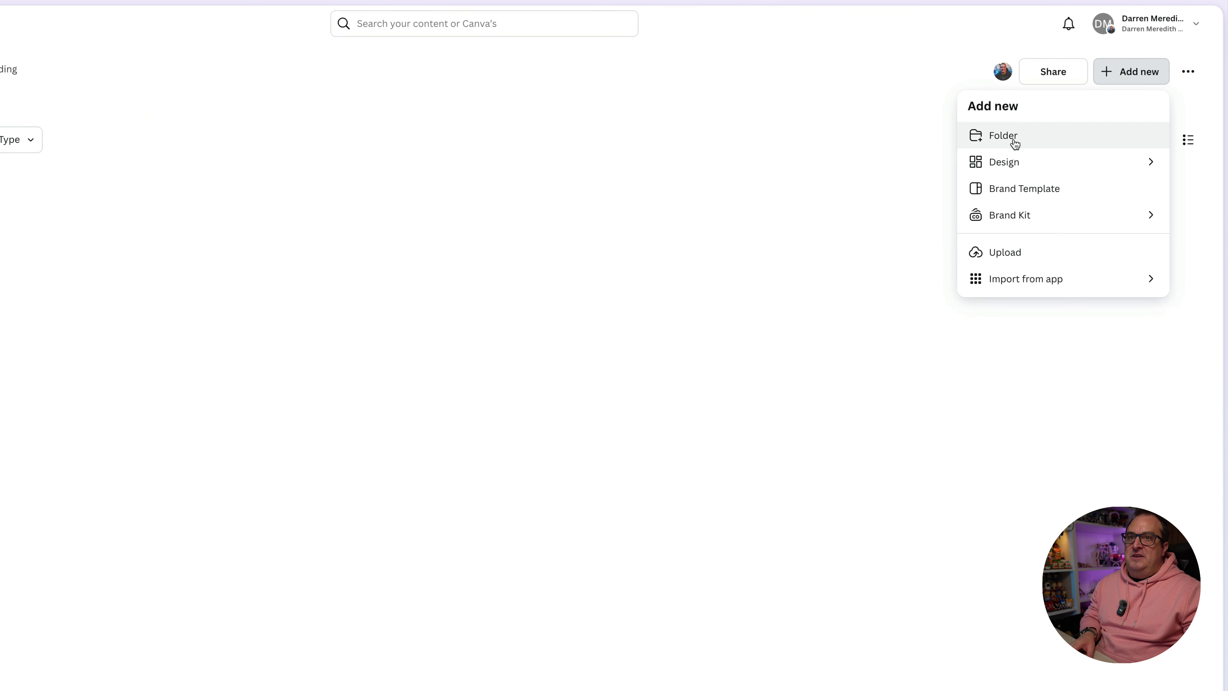
{"action": "left_click", "coordinate": [1015, 163]}
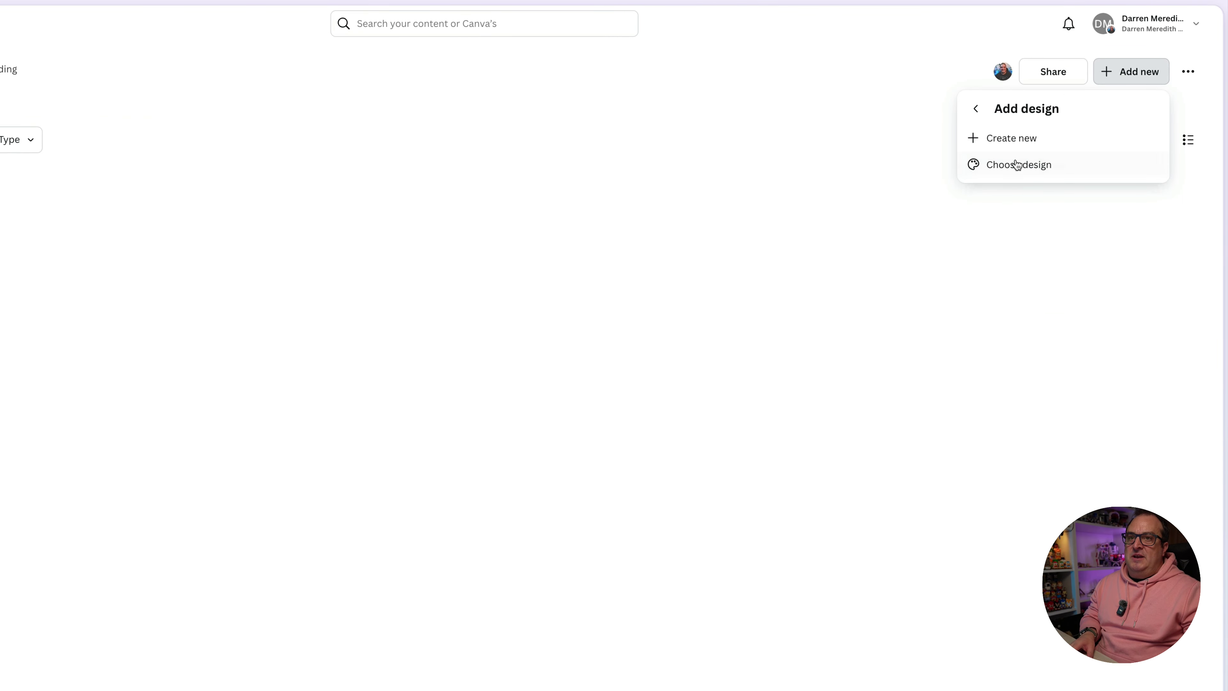
{"action": "left_click", "coordinate": [999, 140]}
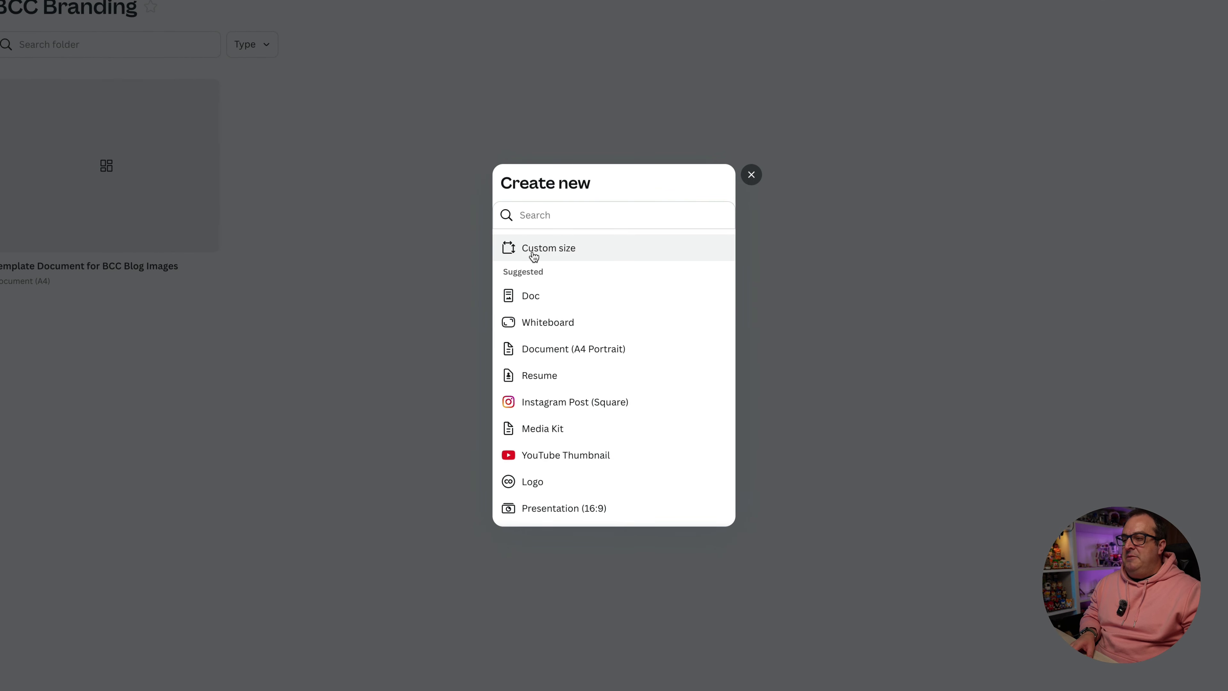
{"action": "left_click", "coordinate": [534, 248]}
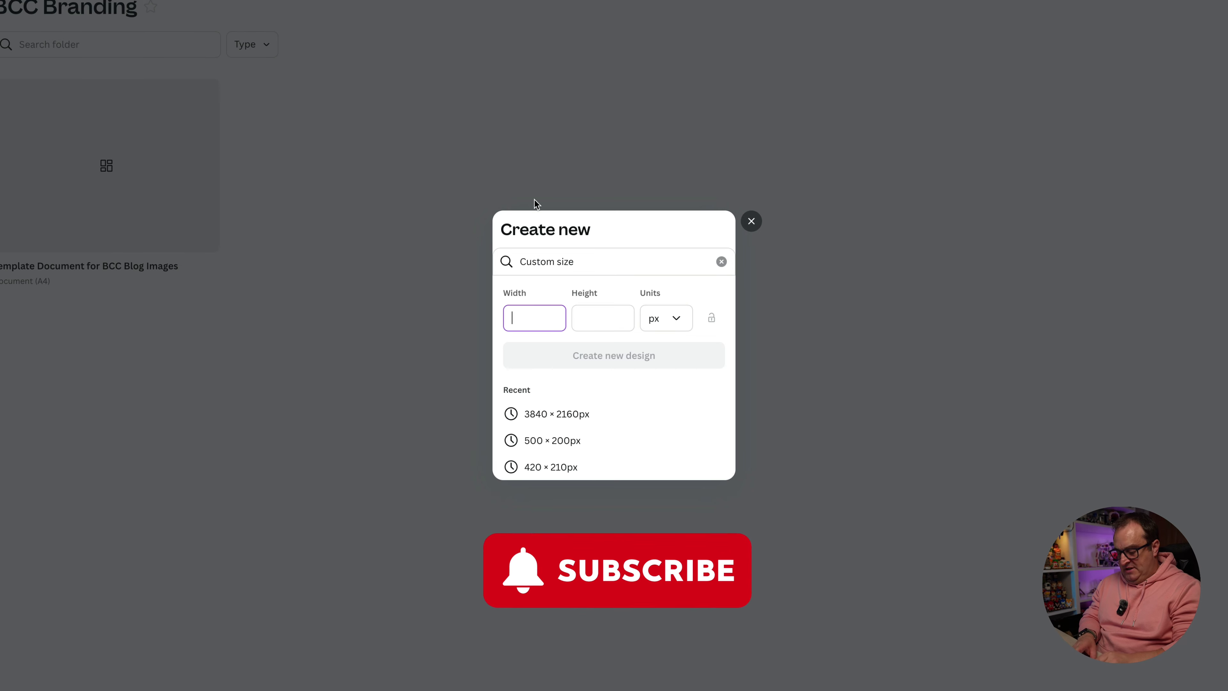
{"action": "type", "text": "600"}
{"action": "key", "text": "Tab"}
{"action": "type", "text": "450"}
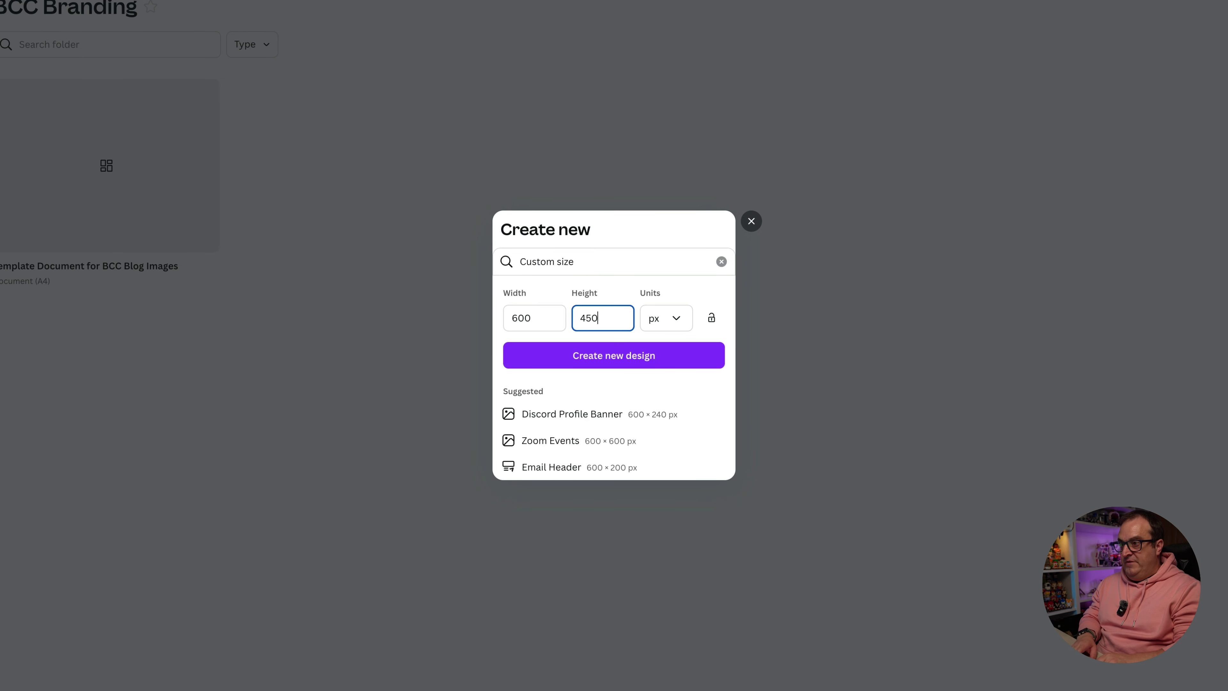
{"action": "left_click", "coordinate": [604, 367]}
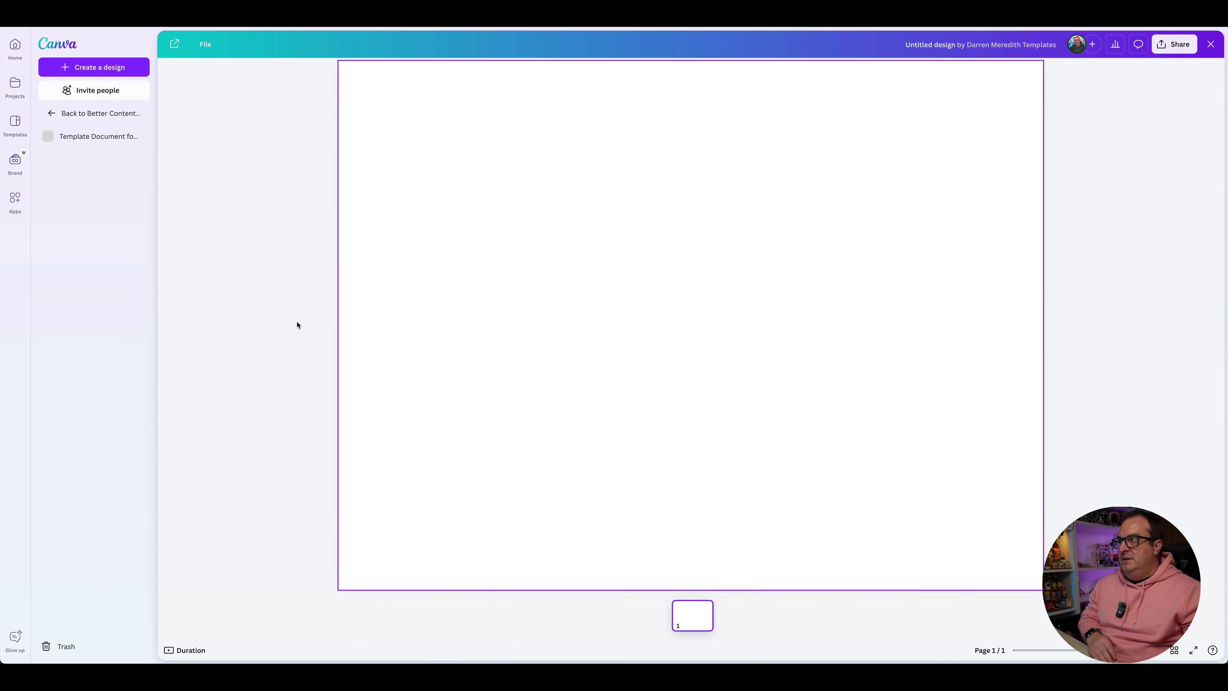
{"action": "left_click", "coordinate": [1039, 355]}
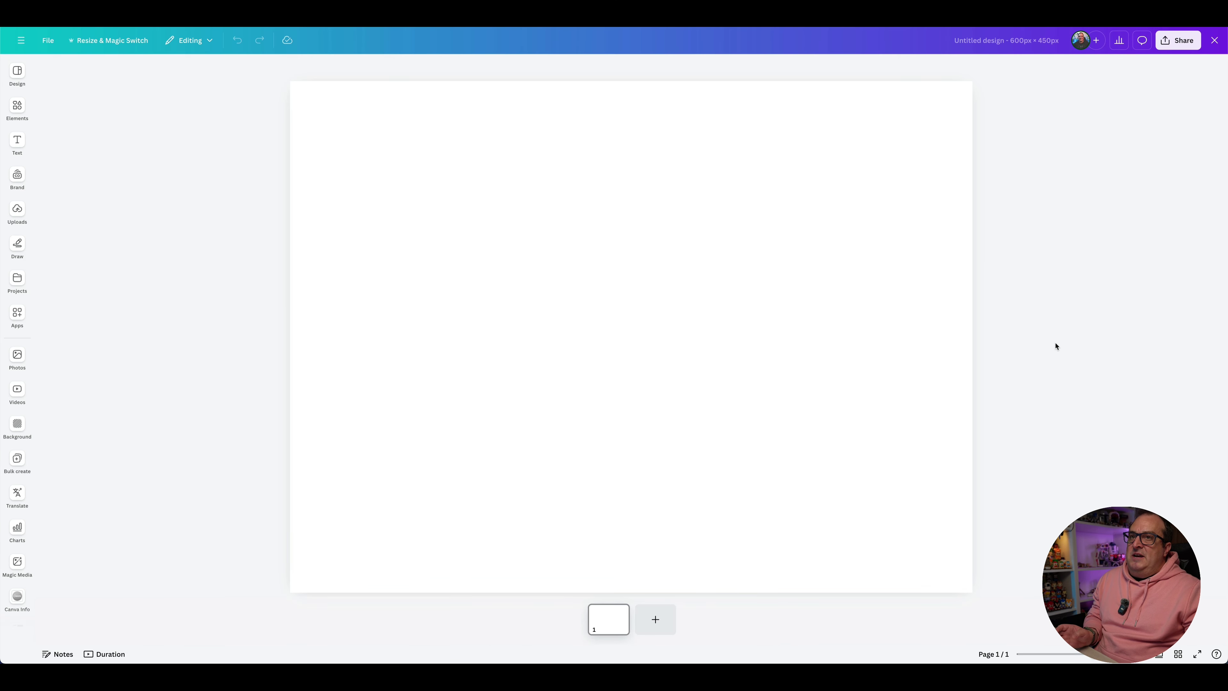
Add a square picture frame from the elements library to the blank page
{"action": "left_click", "coordinate": [394, 262]}
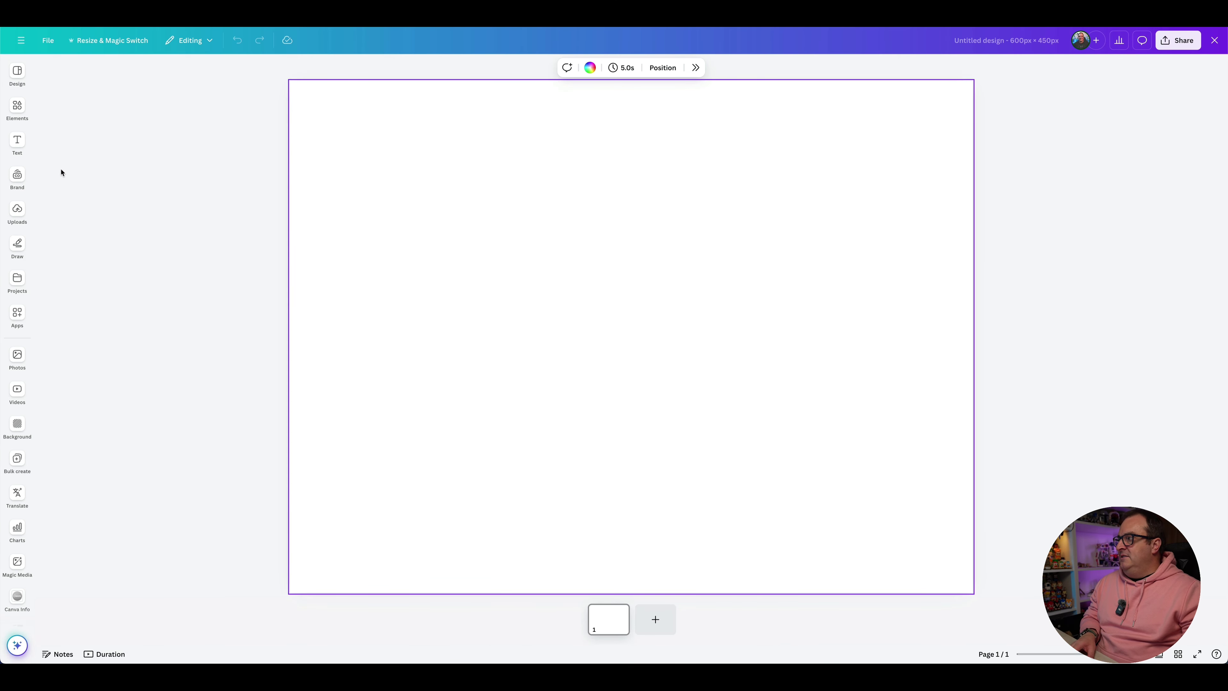
{"action": "left_click", "coordinate": [17, 143]}
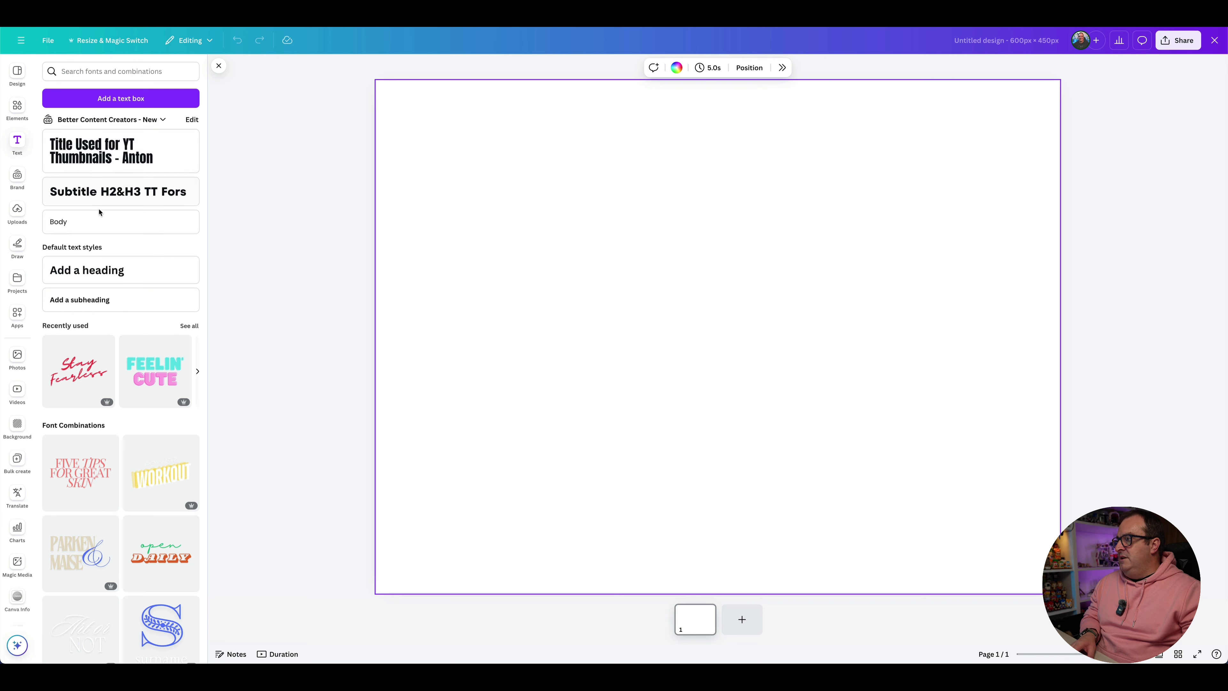
{"action": "left_click", "coordinate": [16, 107]}
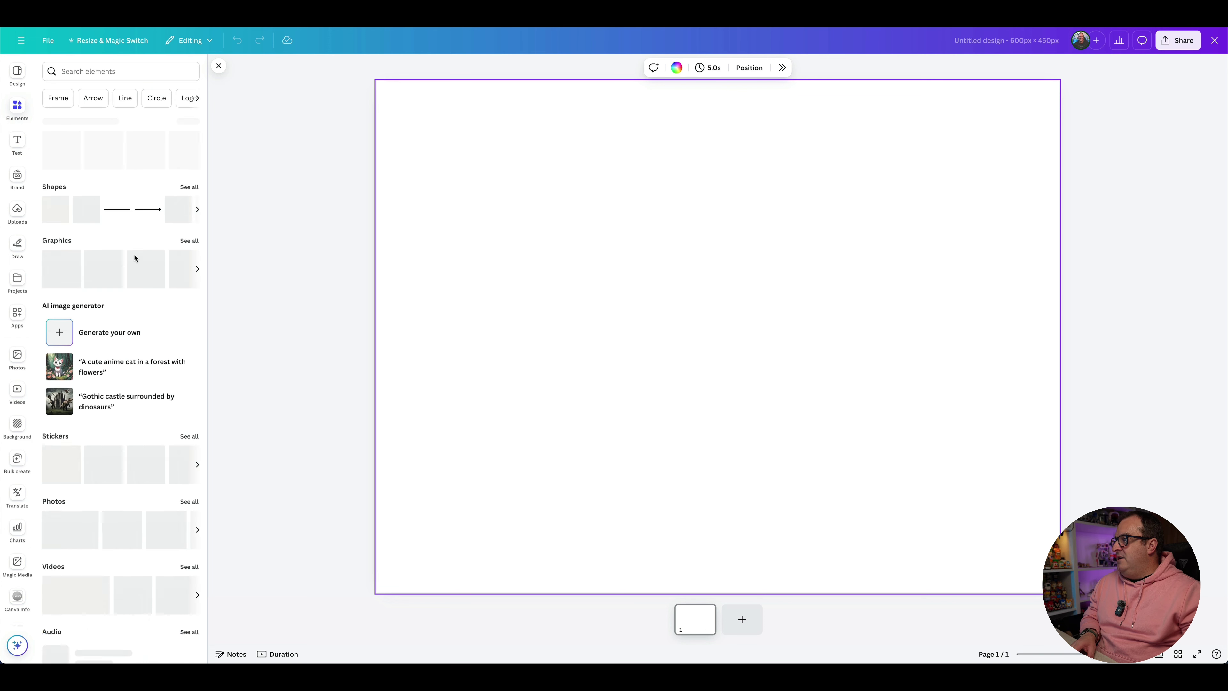
{"action": "scroll", "coordinate": [120, 440], "scroll_direction": "down", "scroll_amount": 9}
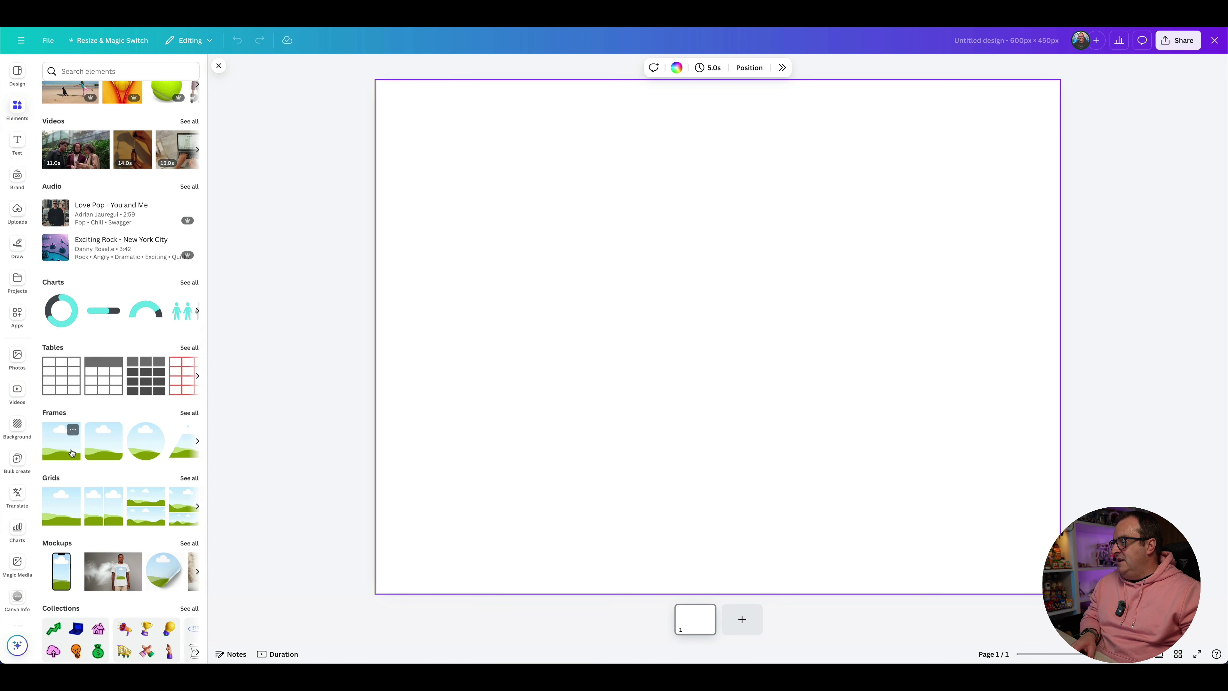
{"action": "left_click", "coordinate": [60, 455]}
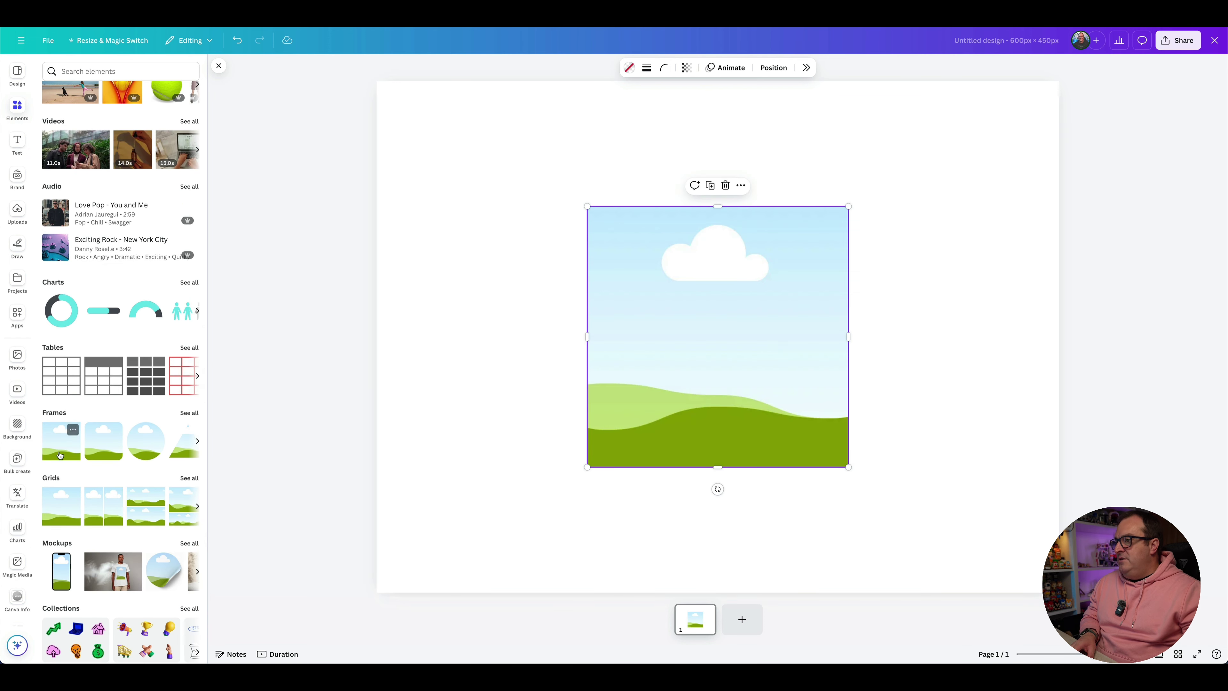
{"action": "right_click", "coordinate": [683, 285]}
{"action": "left_click", "coordinate": [632, 264]}
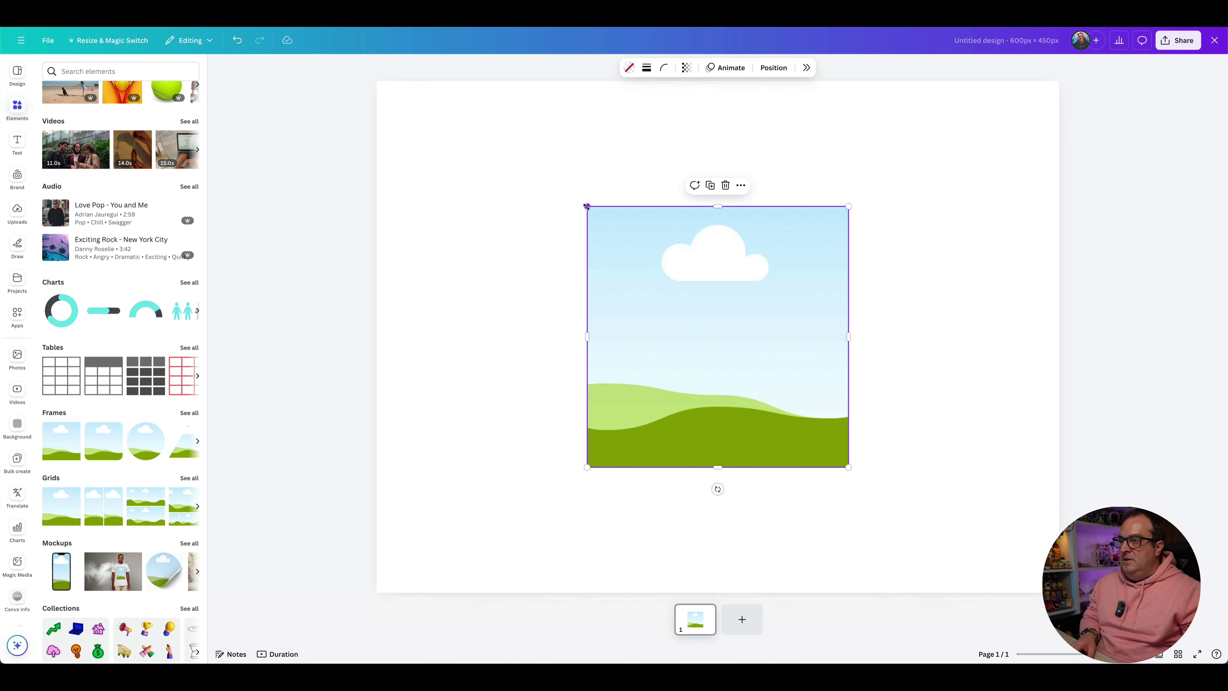
Move and stretch the square frame so it fills the entire page
{"action": "left_click_drag", "start_coordinate": [587, 206], "coordinate": [410, 138]}
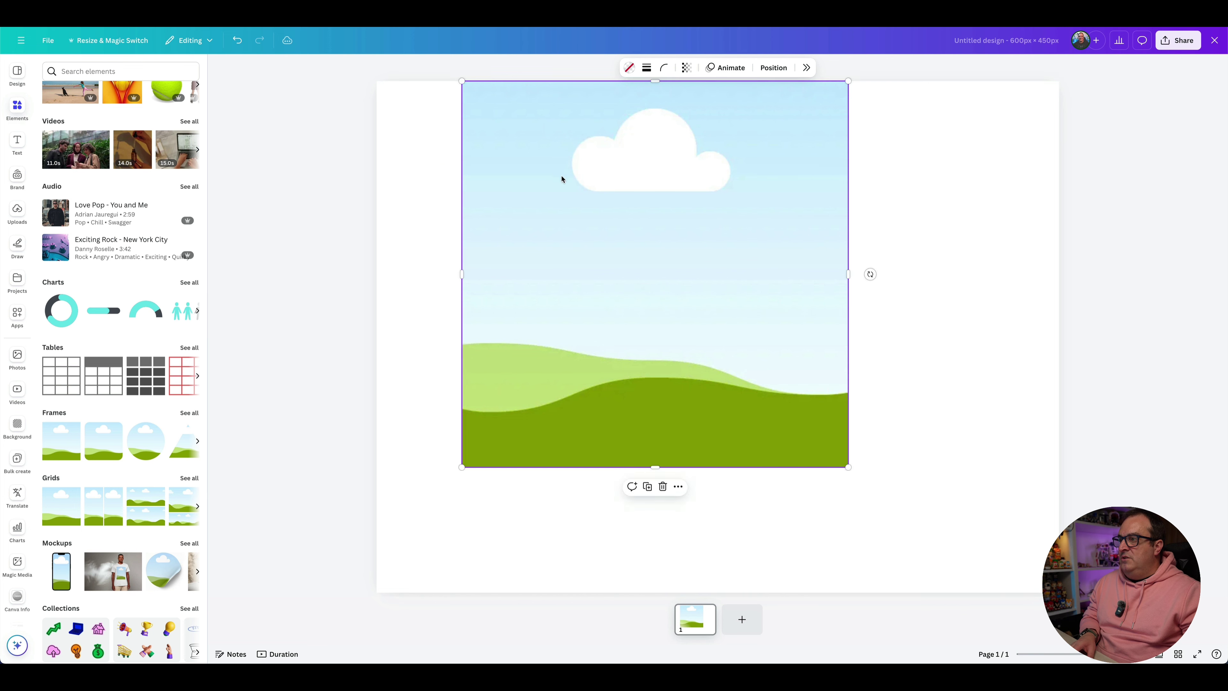
{"action": "left_click_drag", "start_coordinate": [561, 179], "coordinate": [479, 178]}
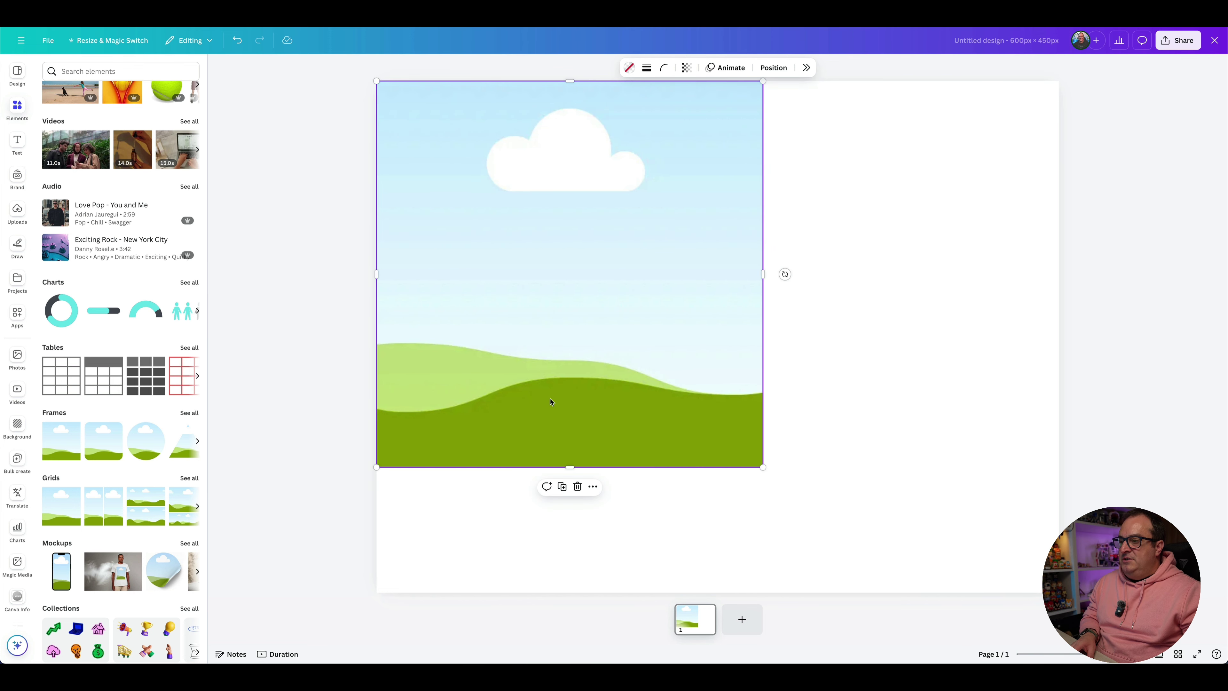
{"action": "left_click_drag", "start_coordinate": [570, 466], "coordinate": [585, 591]}
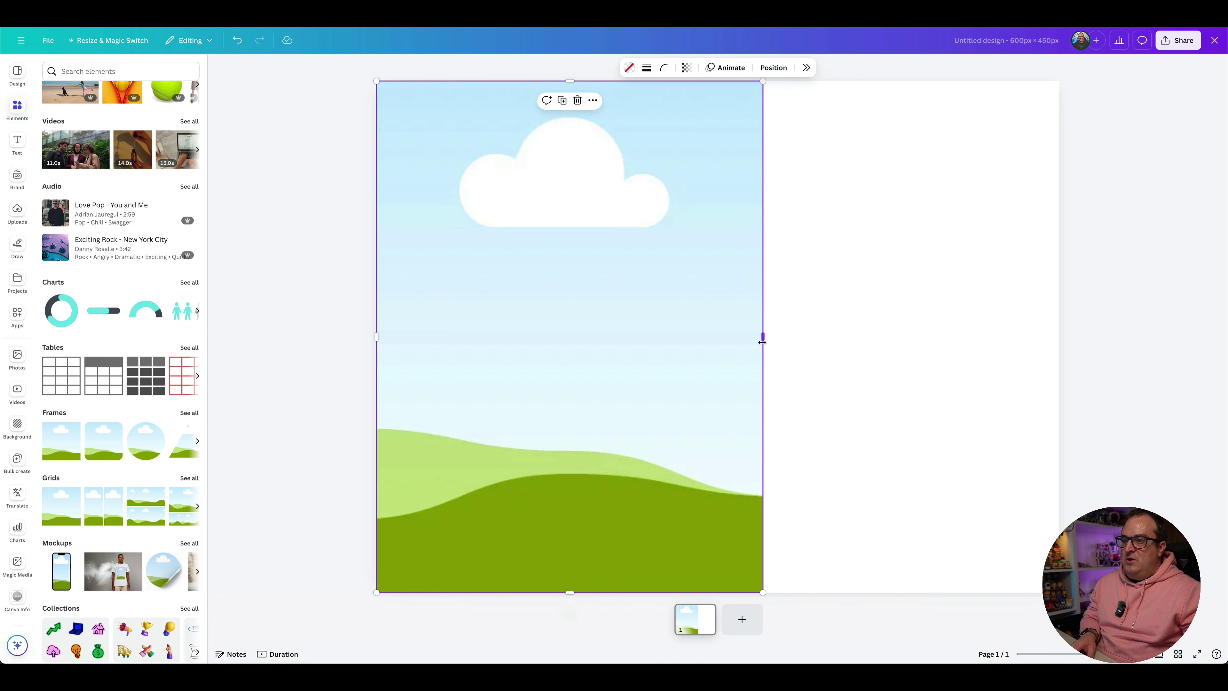
{"action": "left_click_drag", "start_coordinate": [762, 342], "coordinate": [1059, 297]}
{"action": "left_click", "coordinate": [1115, 272]}
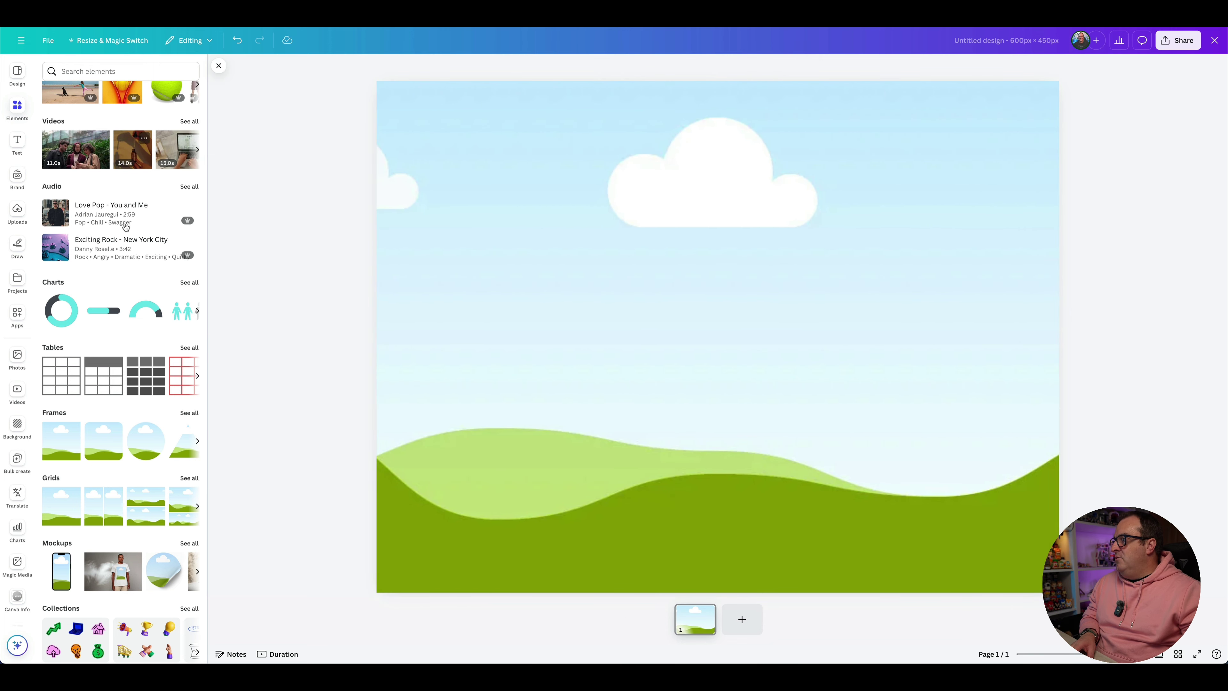
Add the puffin photo from the elements library and drop it into the full-page frame
{"action": "scroll", "coordinate": [125, 227], "scroll_direction": "up", "scroll_amount": 7}
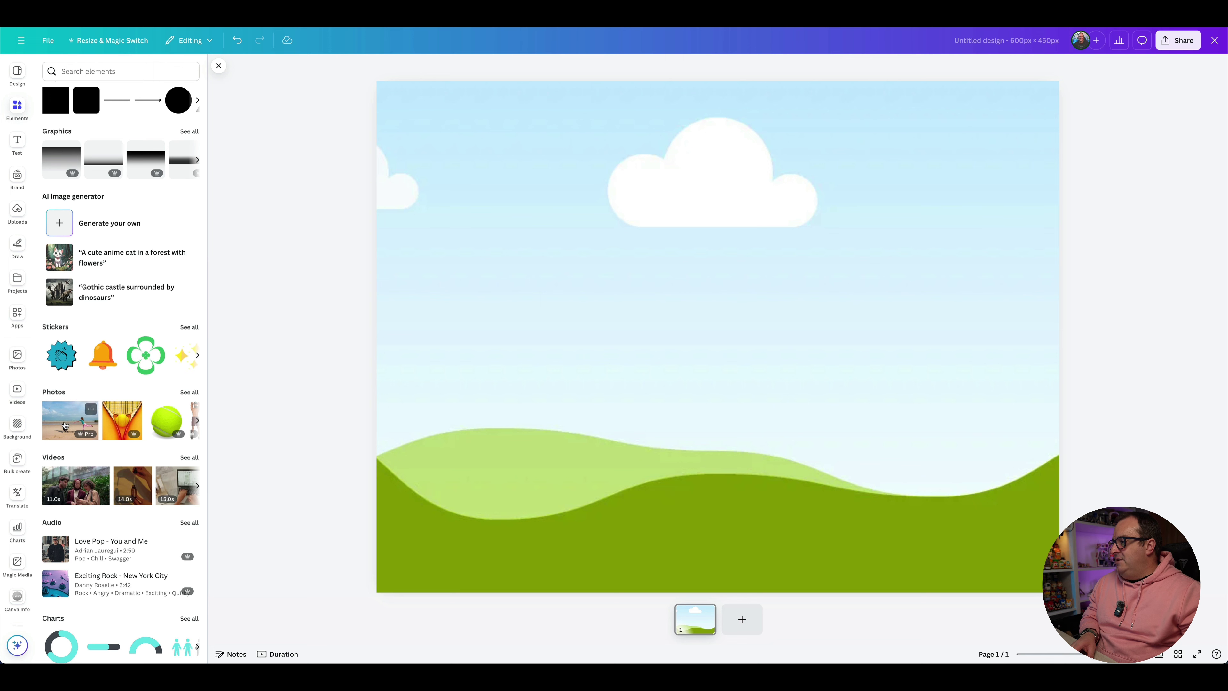
{"action": "scroll", "coordinate": [65, 425], "scroll_direction": "right", "scroll_amount": 2}
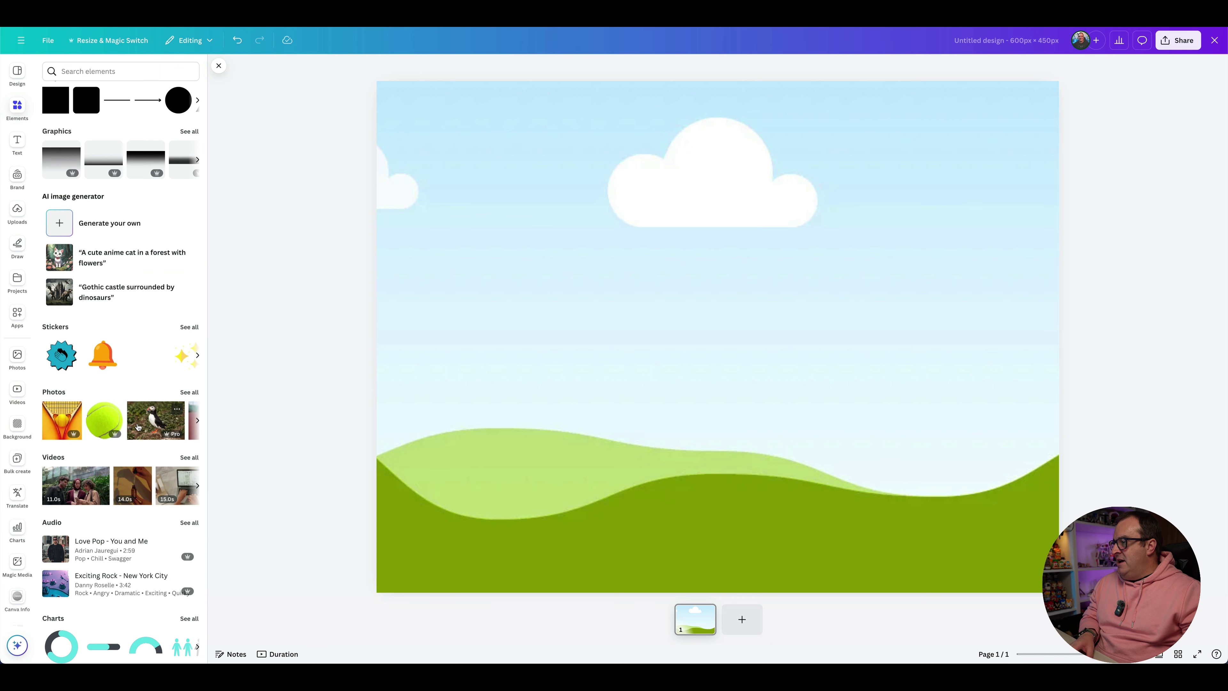
{"action": "left_click", "coordinate": [139, 427]}
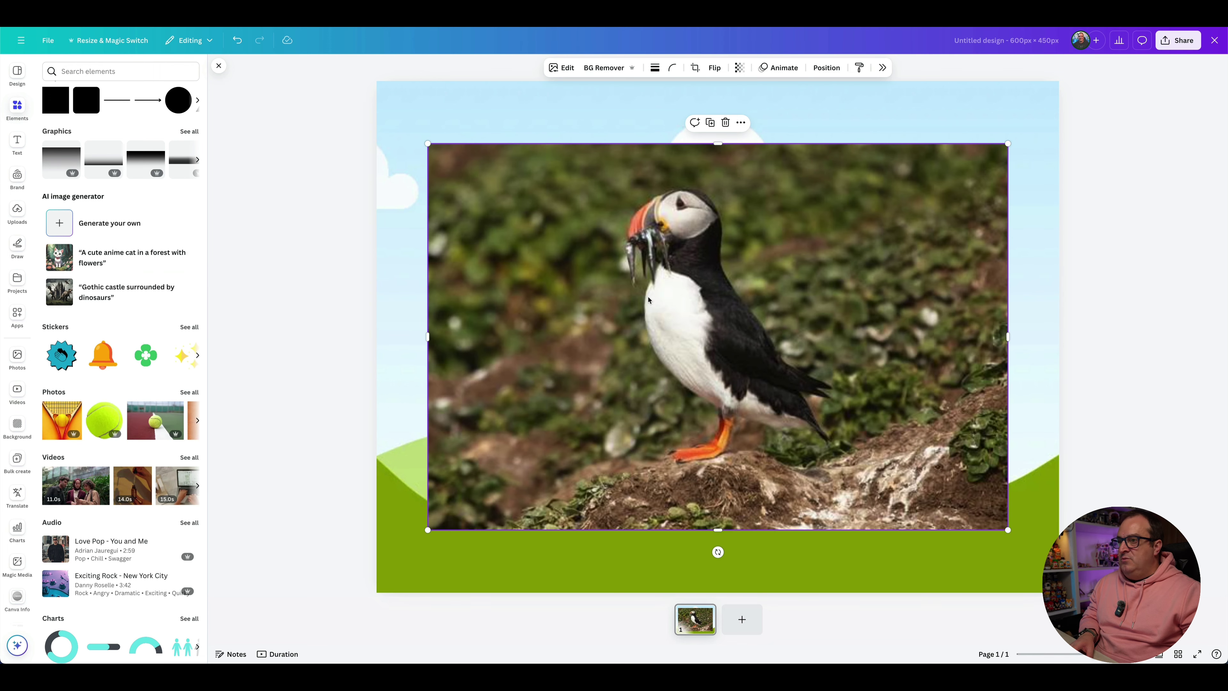
{"action": "left_click_drag", "start_coordinate": [610, 273], "coordinate": [643, 283]}
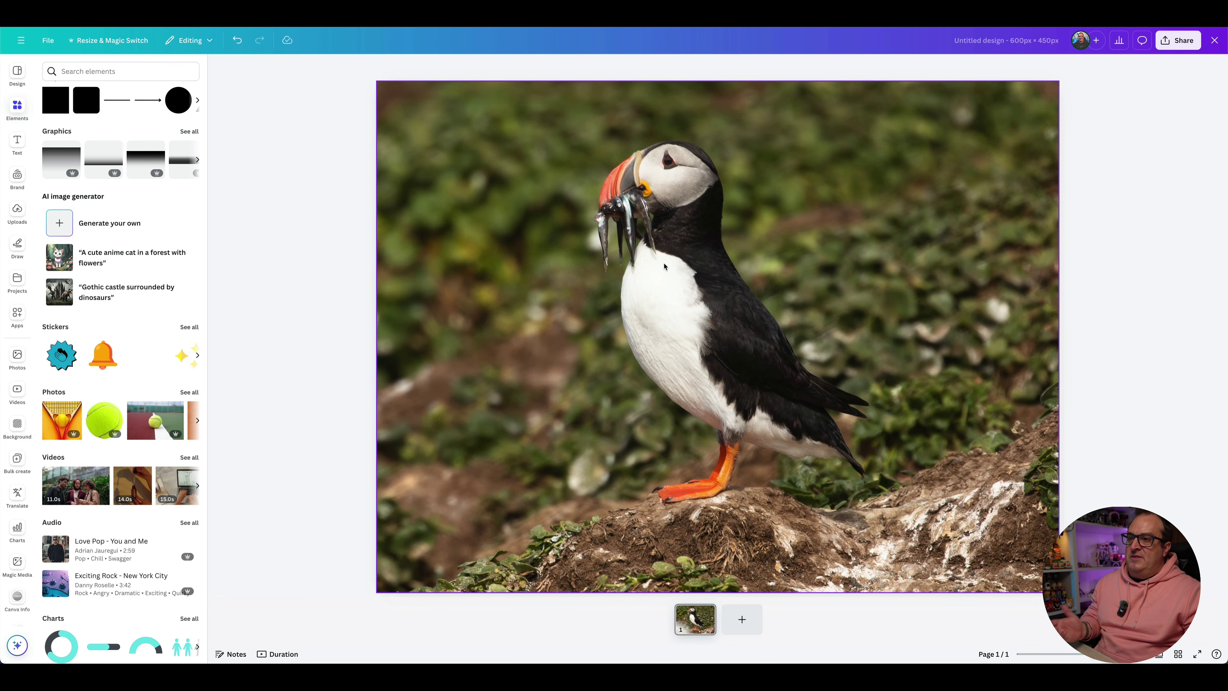
Shift the puffin photo slightly to the right within its full-page frame, and delete the photo to leave the frame empty
{"action": "double_click", "coordinate": [639, 257]}
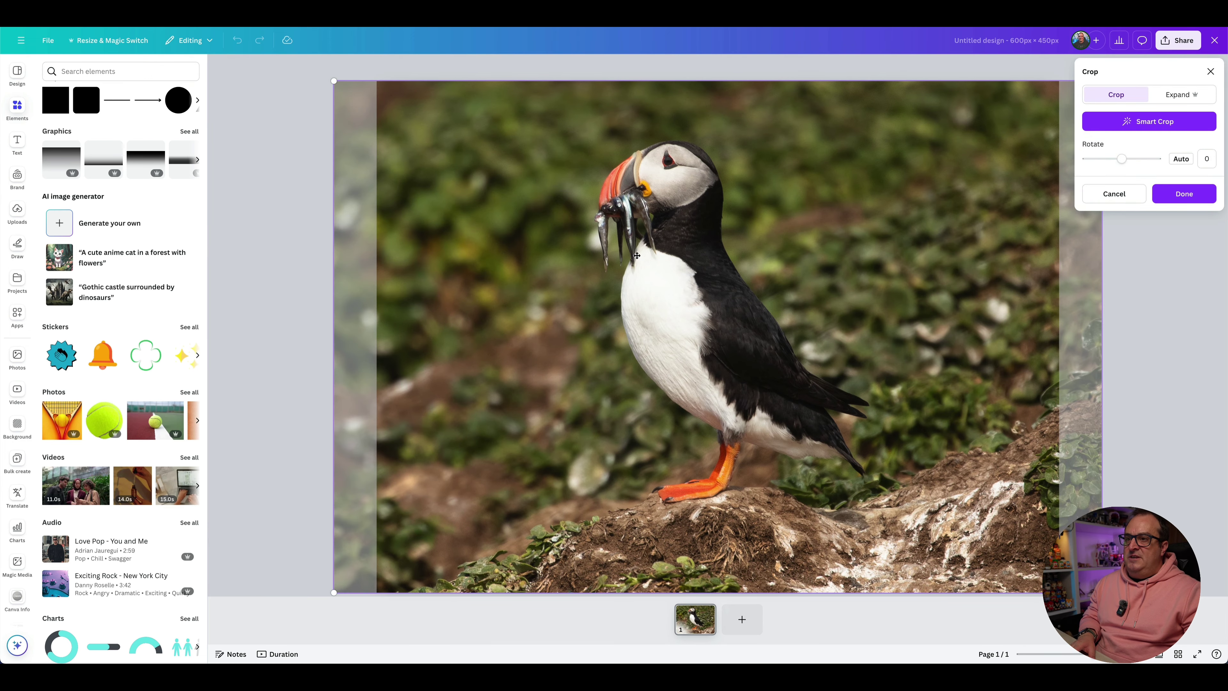
{"action": "mouse_move", "coordinate": [637, 255]}
{"action": "left_mouse_down"}
{"action": "mouse_move", "coordinate": [663, 257]}
{"action": "mouse_move", "coordinate": [647, 257]}
{"action": "left_mouse_up"}
{"action": "left_click", "coordinate": [283, 232]}
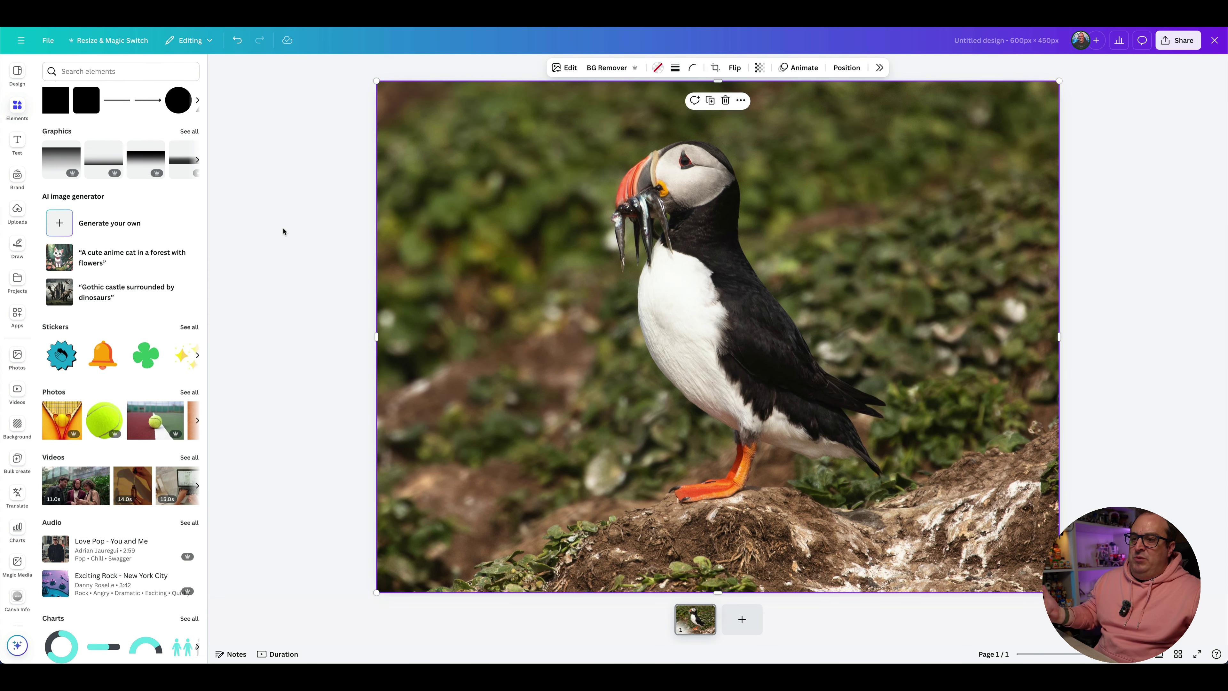
{"action": "key", "text": "Delete"}
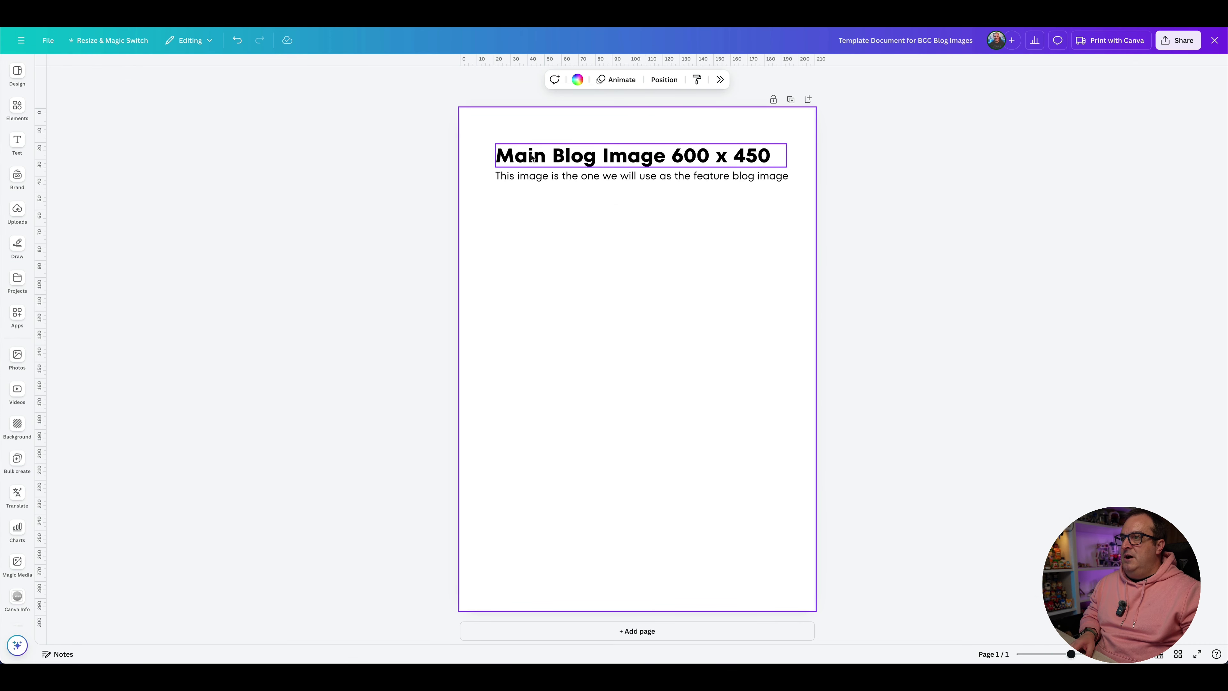
Name the untitled design "Main Blog Image 600 x 450" by copying the heading text from the template document
{"action": "double_click", "coordinate": [530, 158]}
{"action": "key", "text": "ctrl+c"}
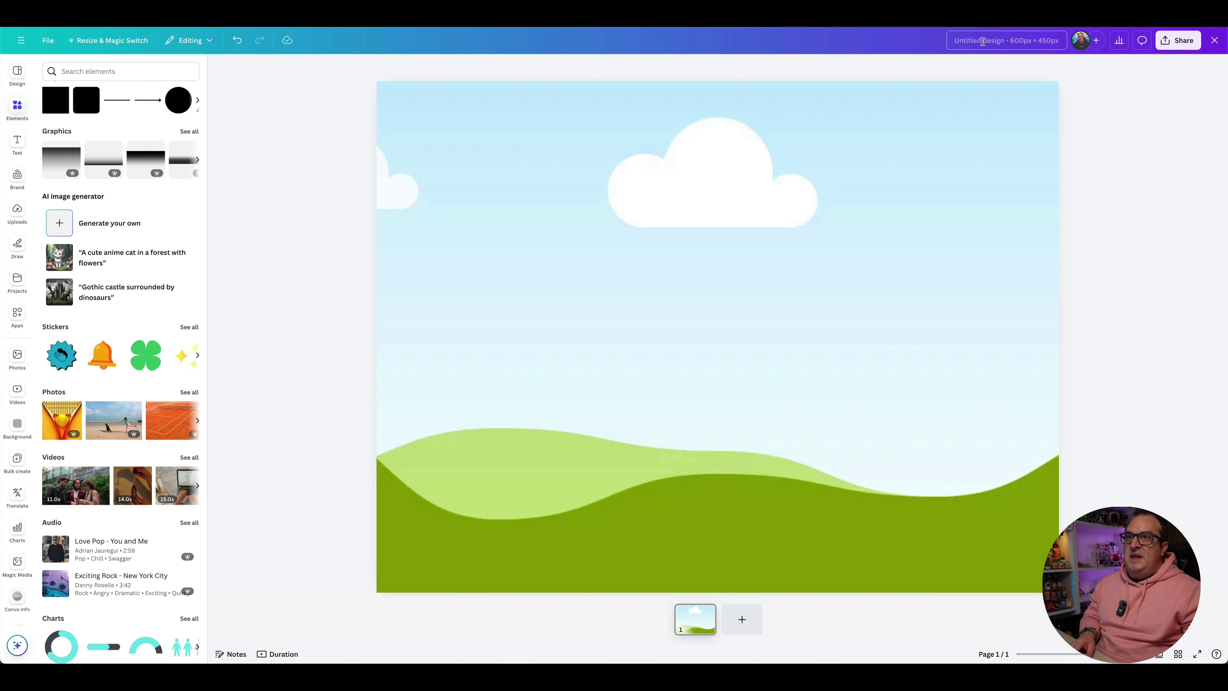
{"action": "left_click", "coordinate": [983, 41]}
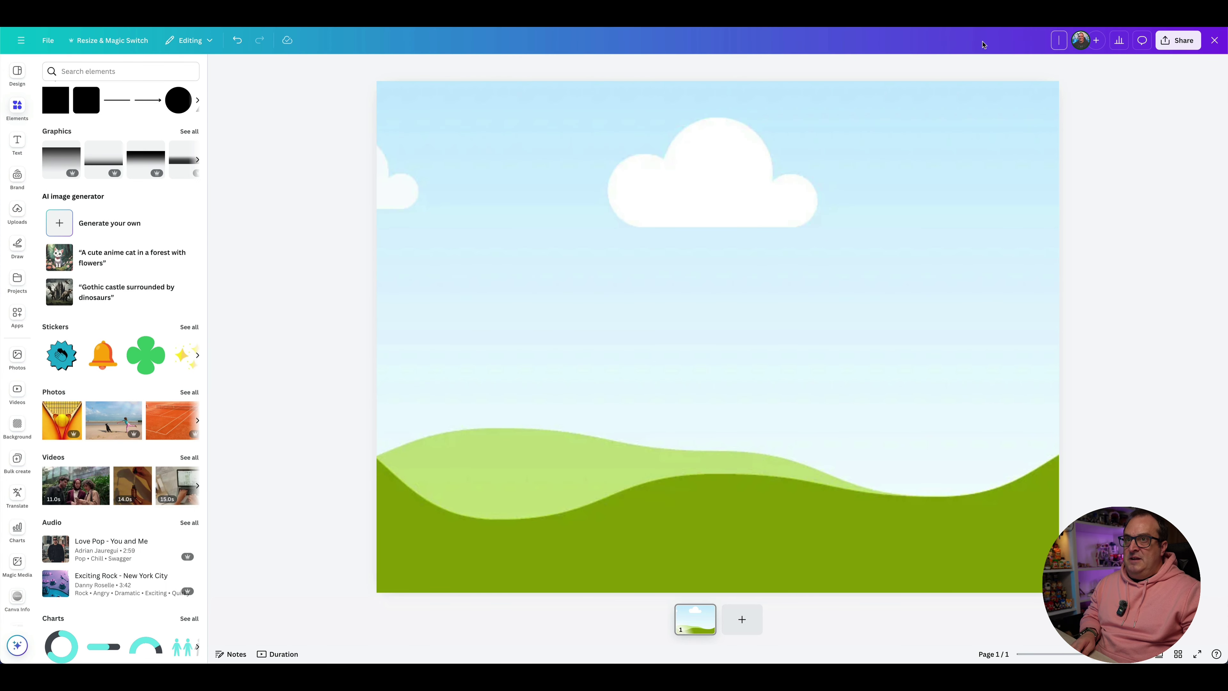
{"action": "key", "text": "ctrl+v"}
{"action": "left_click", "coordinate": [1155, 179]}
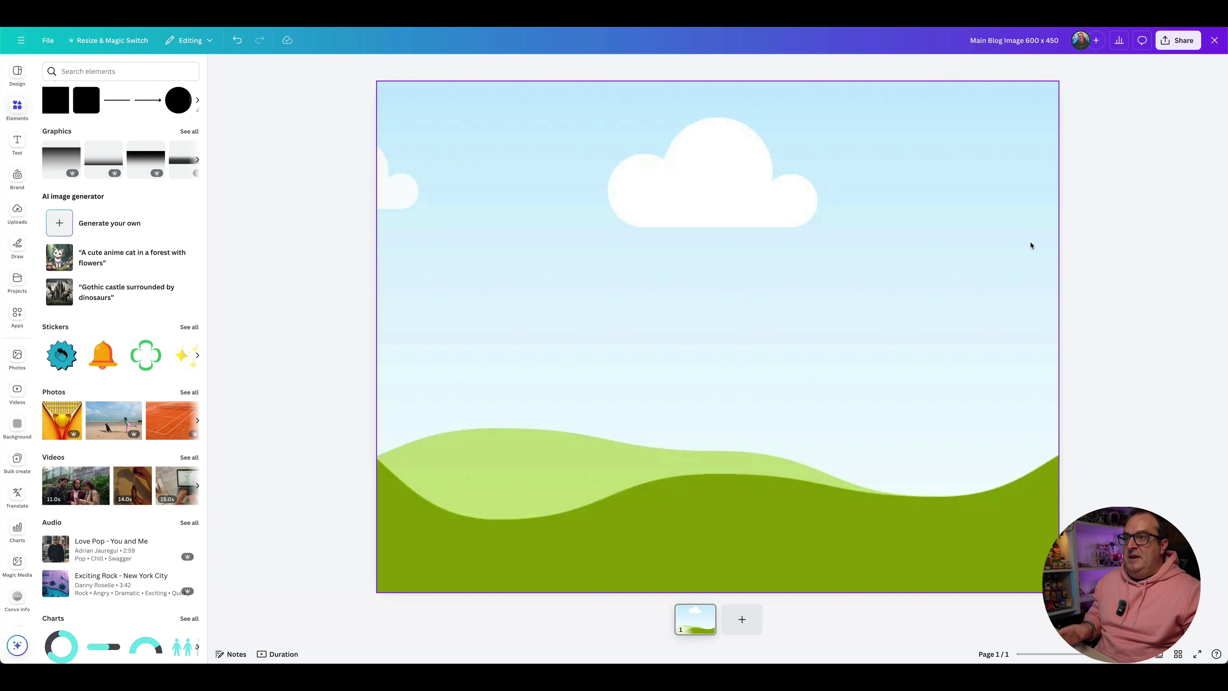
Check the design's folder location, close the design and refresh the BCC Branding folder
{"action": "left_click", "coordinate": [48, 41]}
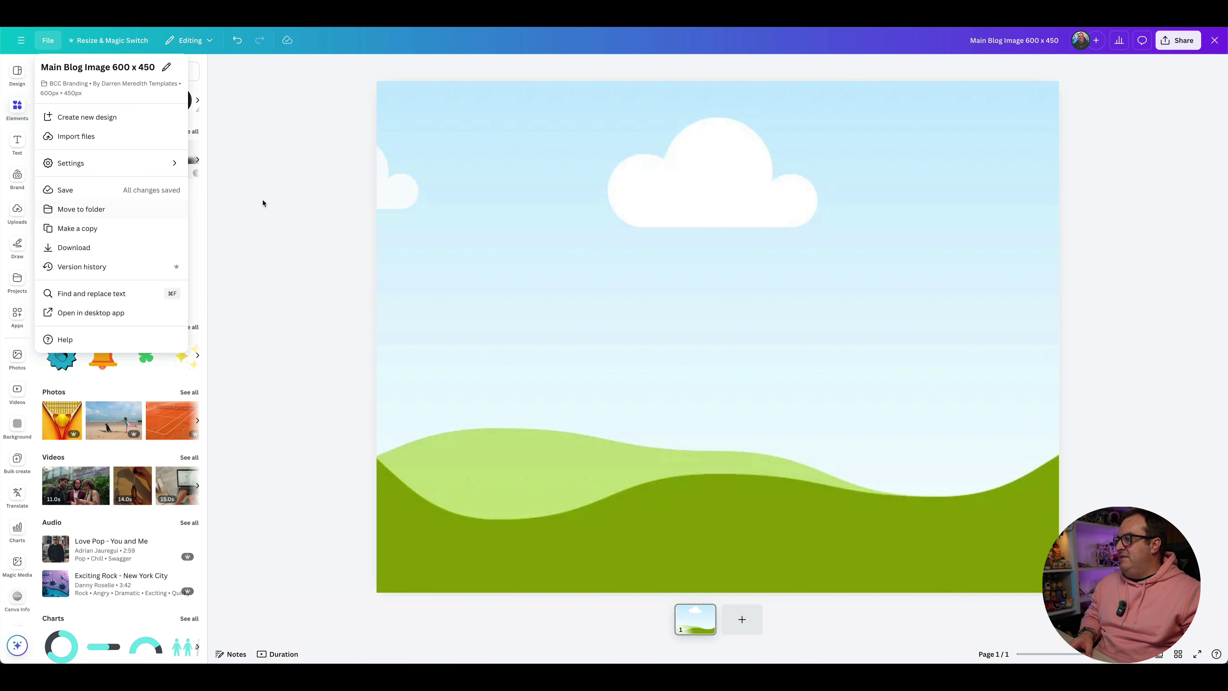
{"action": "left_click", "coordinate": [275, 198]}
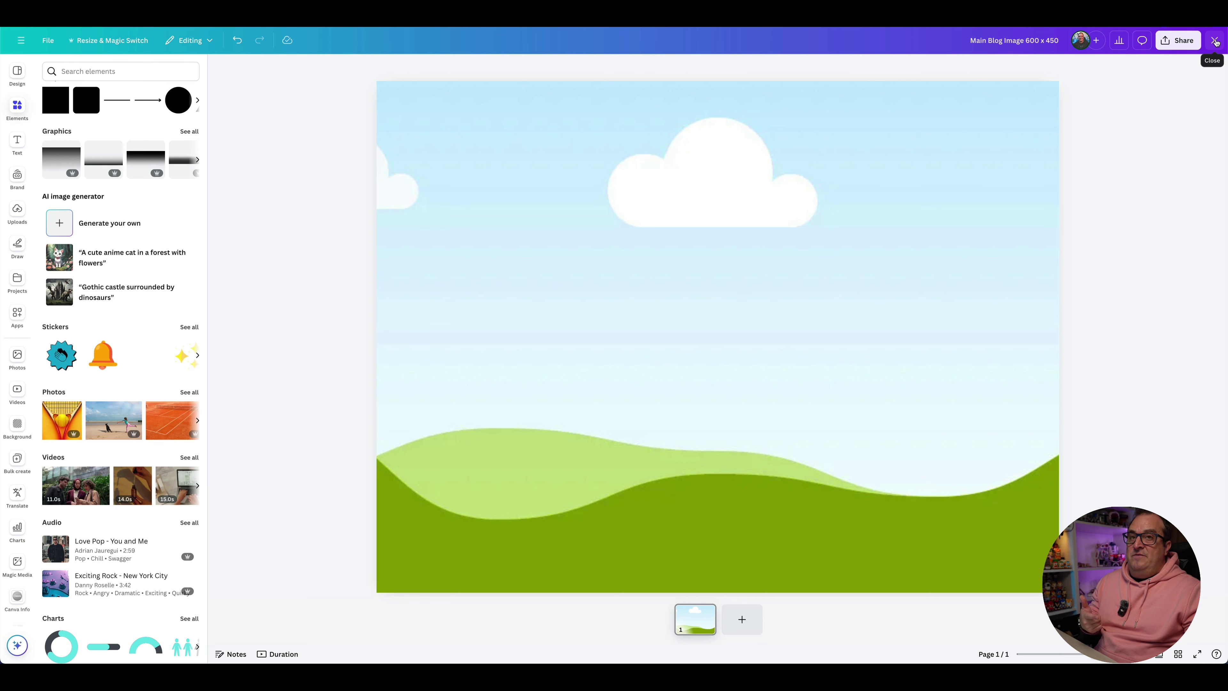
{"action": "left_click", "coordinate": [1215, 41]}
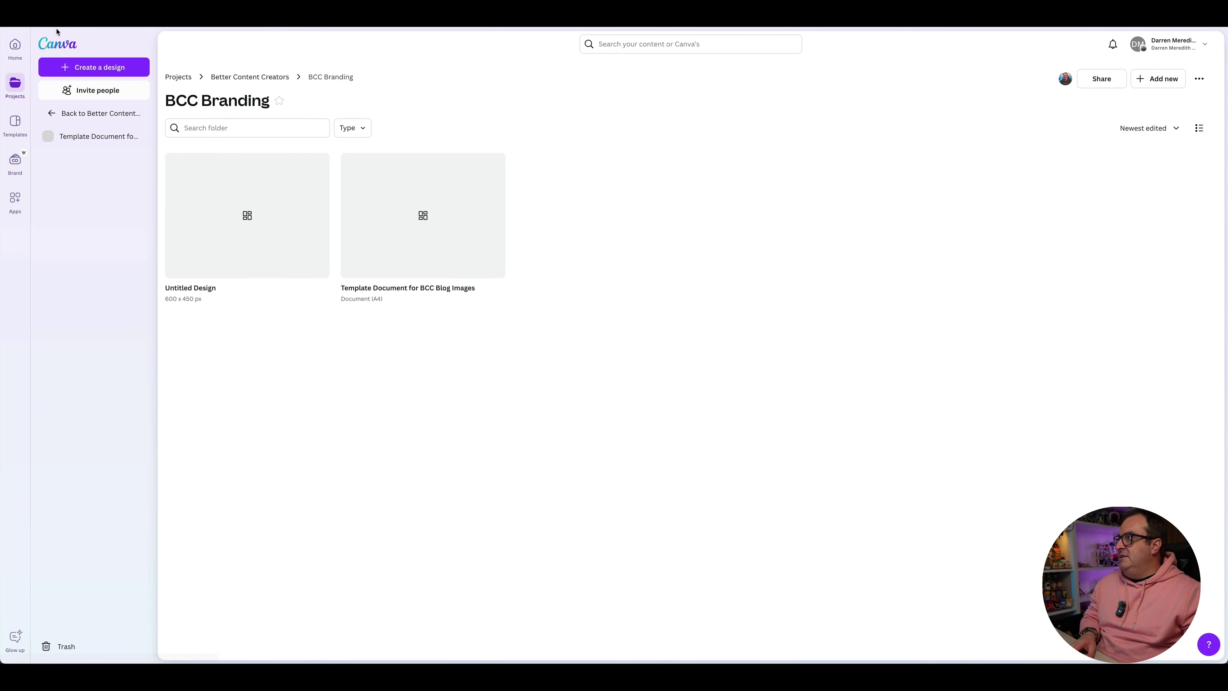
{"action": "key", "text": "super+r"}
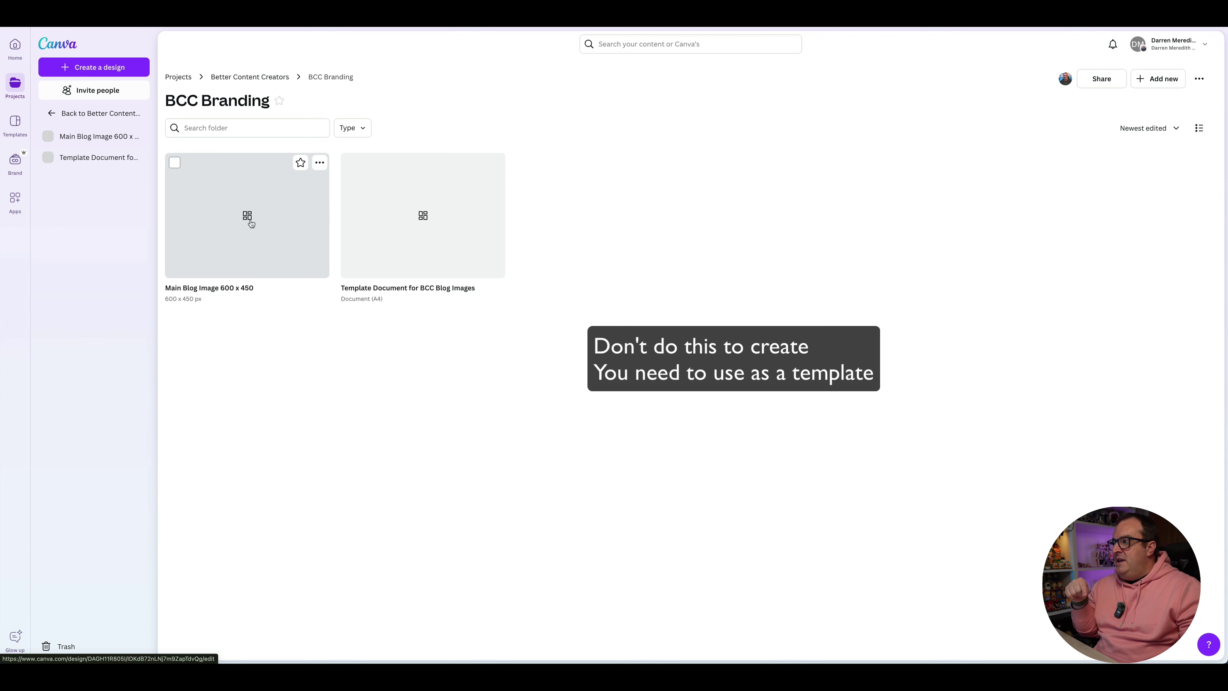
Open the Main Blog Image 600 x 450 design and fill its frame with the recently used puffin photo
{"action": "left_click", "coordinate": [250, 223]}
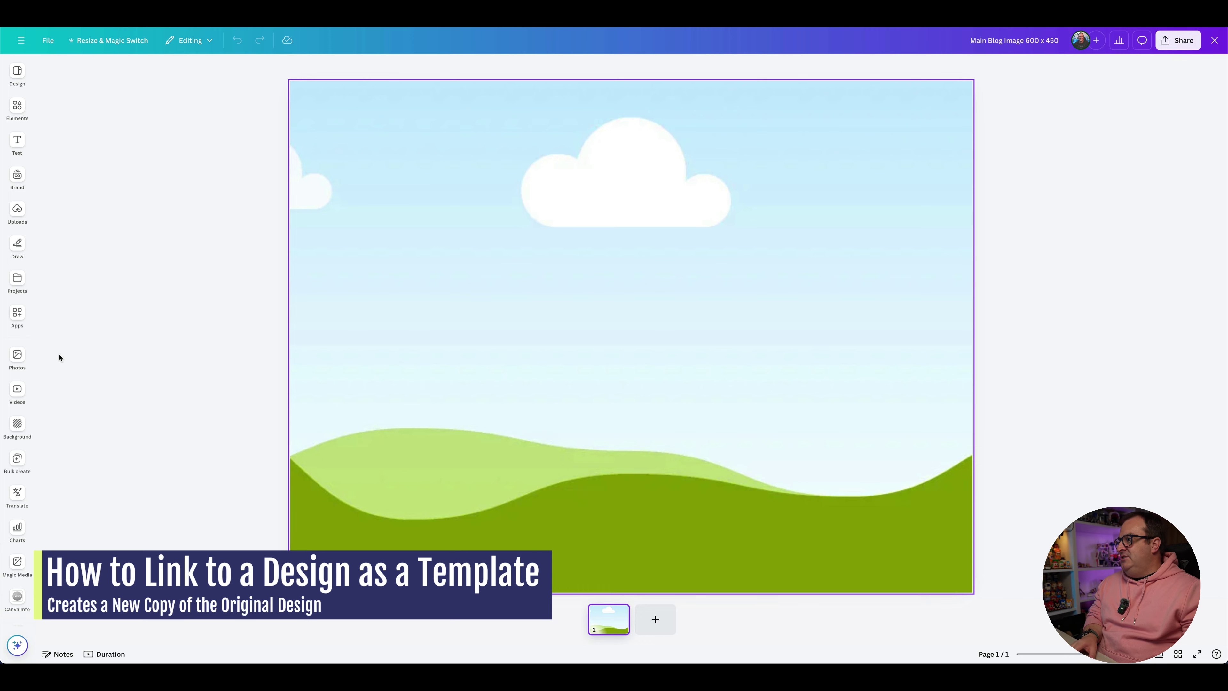
{"action": "left_click", "coordinate": [17, 359]}
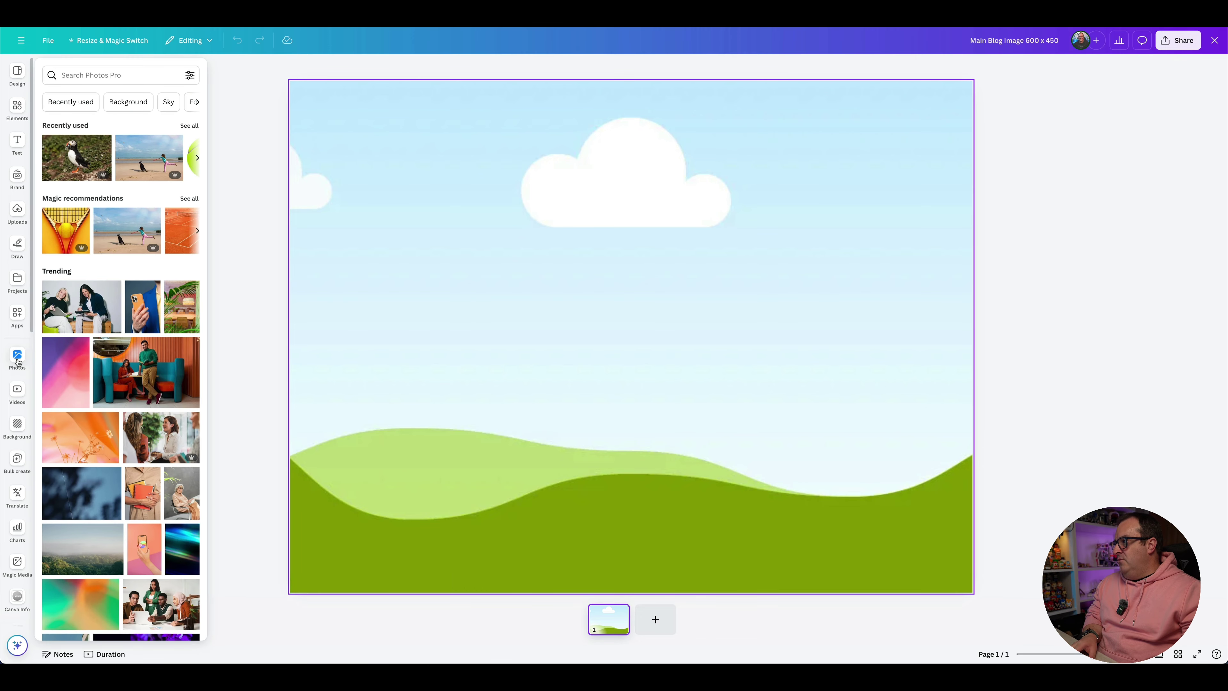
{"action": "left_click", "coordinate": [66, 157]}
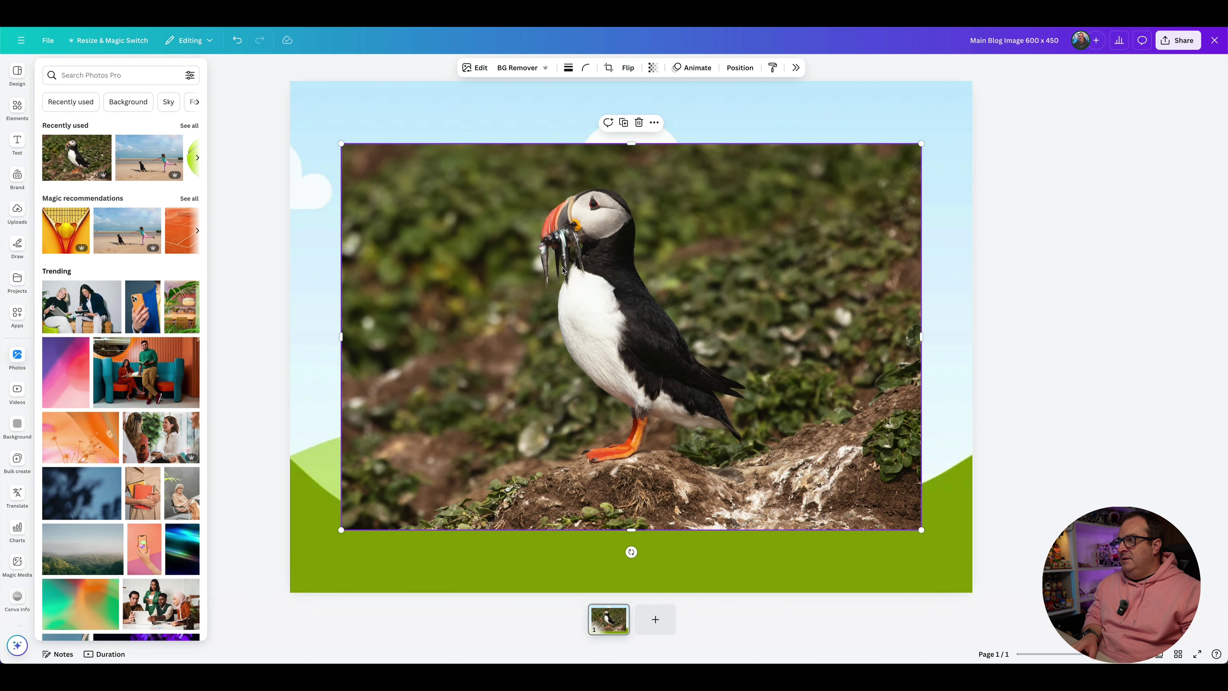
{"action": "double_click", "coordinate": [694, 278]}
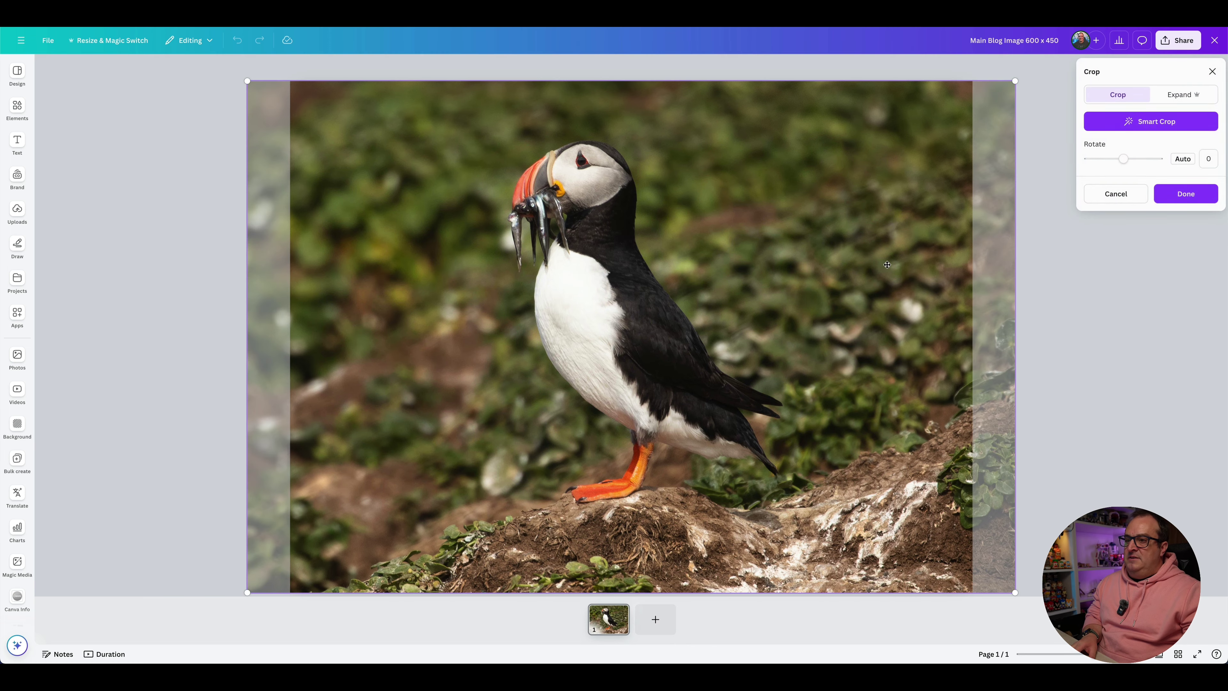
{"action": "key", "text": "Escape"}
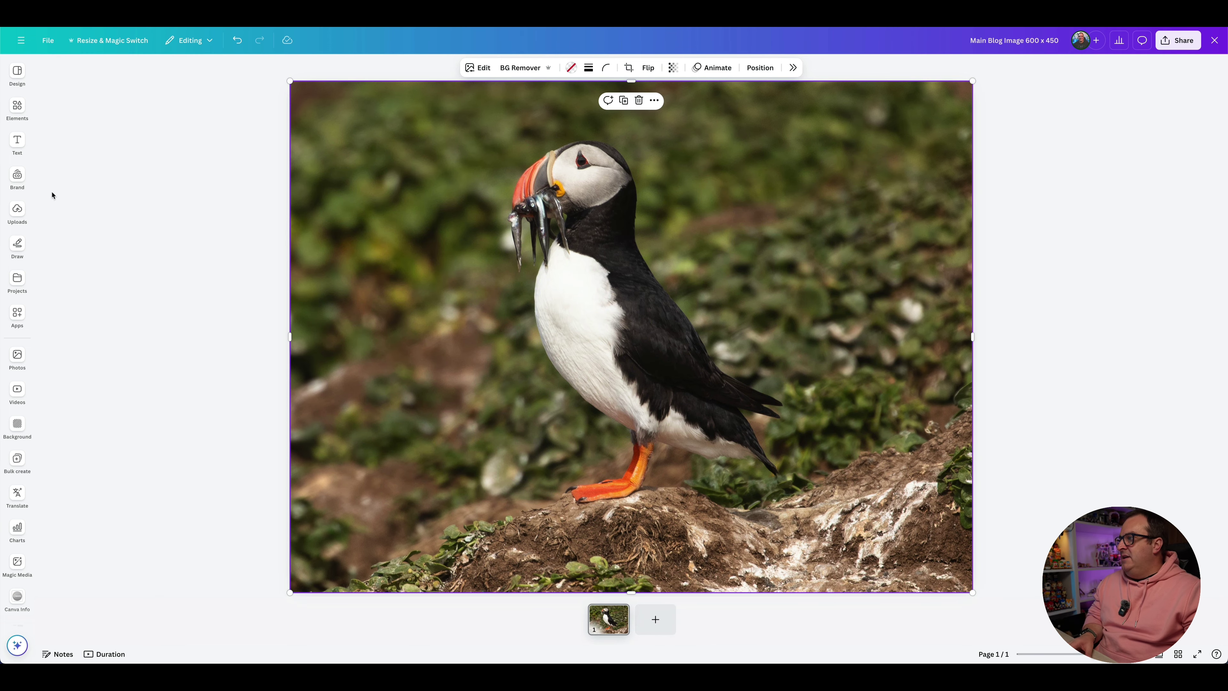
Add a text box in the brand's Anton title style reading "Main Blog Image"
{"action": "left_click", "coordinate": [17, 143]}
{"action": "left_click", "coordinate": [102, 155]}
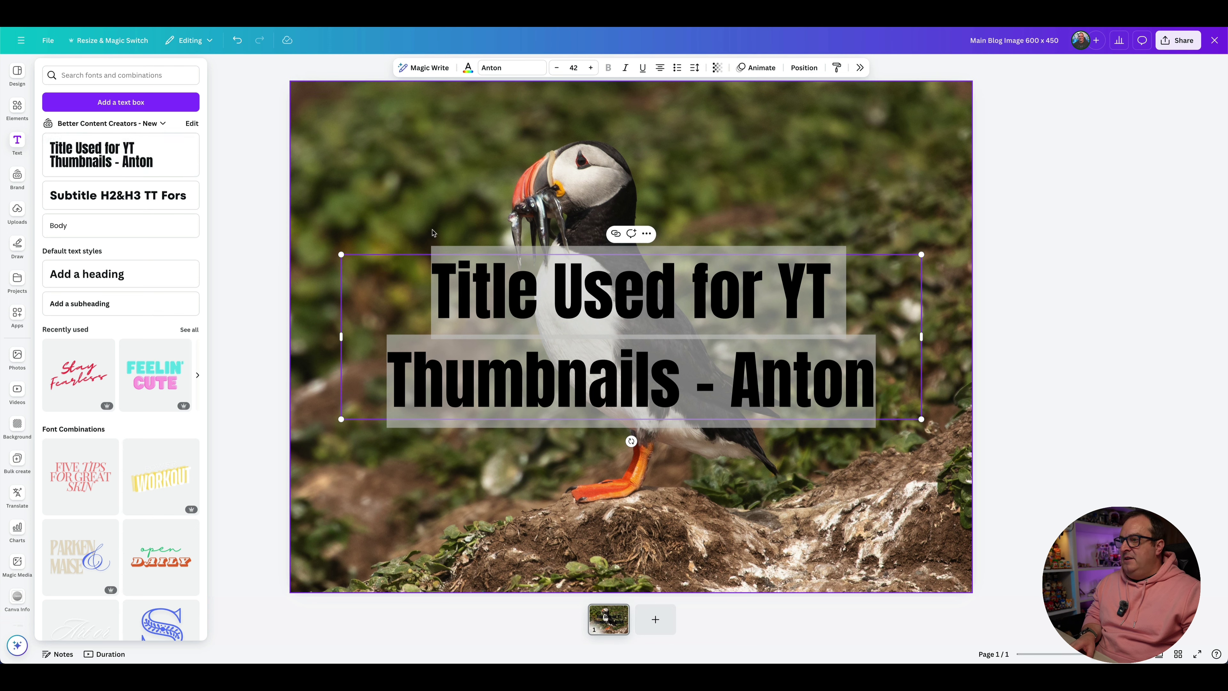
{"action": "type", "text": "Main Bl"}
{"action": "type", "text": "og"}
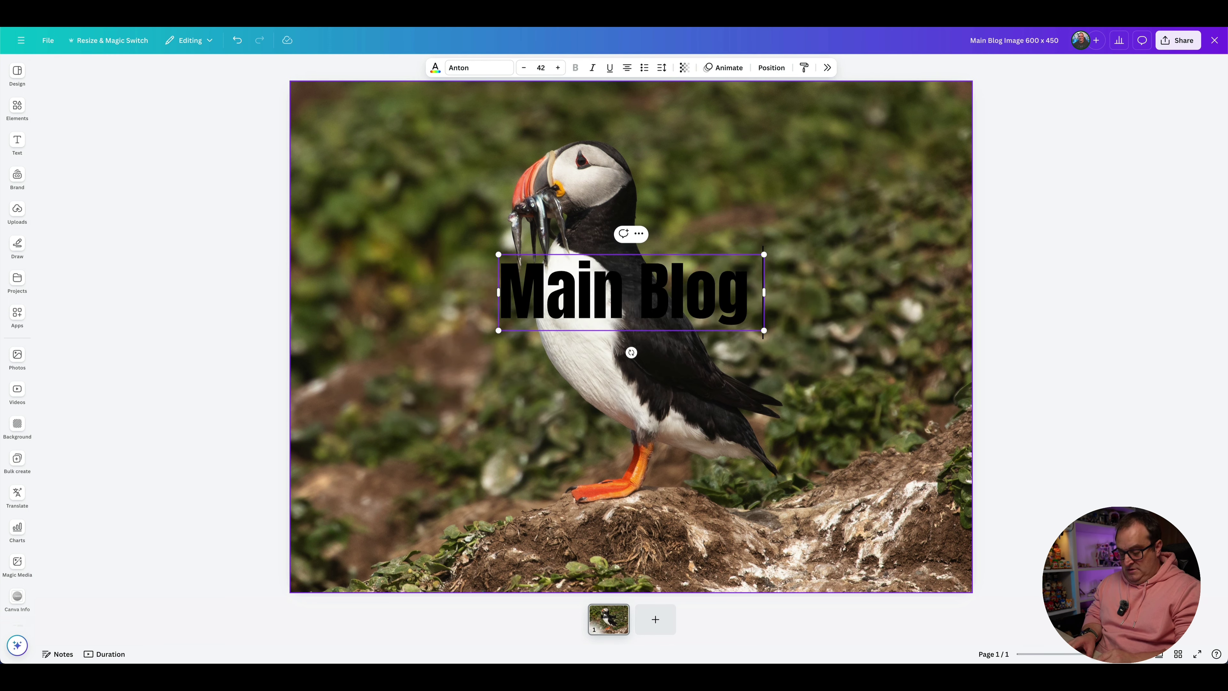
{"action": "type", "text": " Image"}
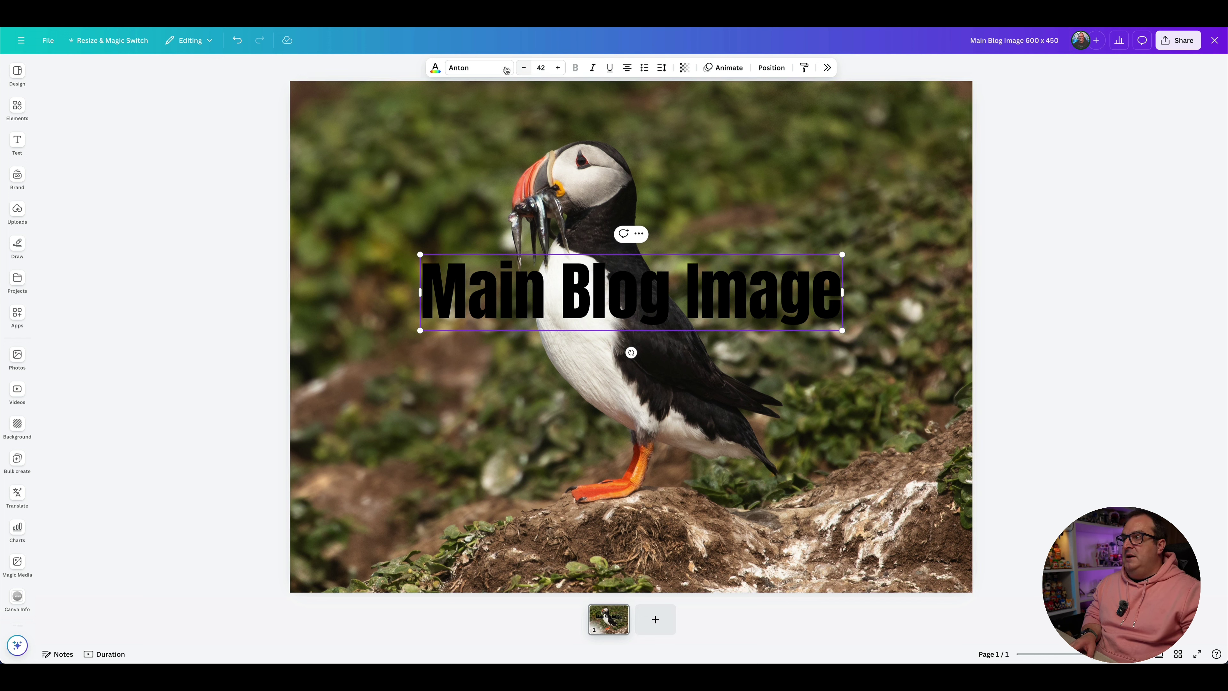
{"action": "key", "text": "Escape"}
Color the "Main Blog Image" text white using the brand palette and move it to the lower edge of the photo
{"action": "left_click", "coordinate": [483, 290]}
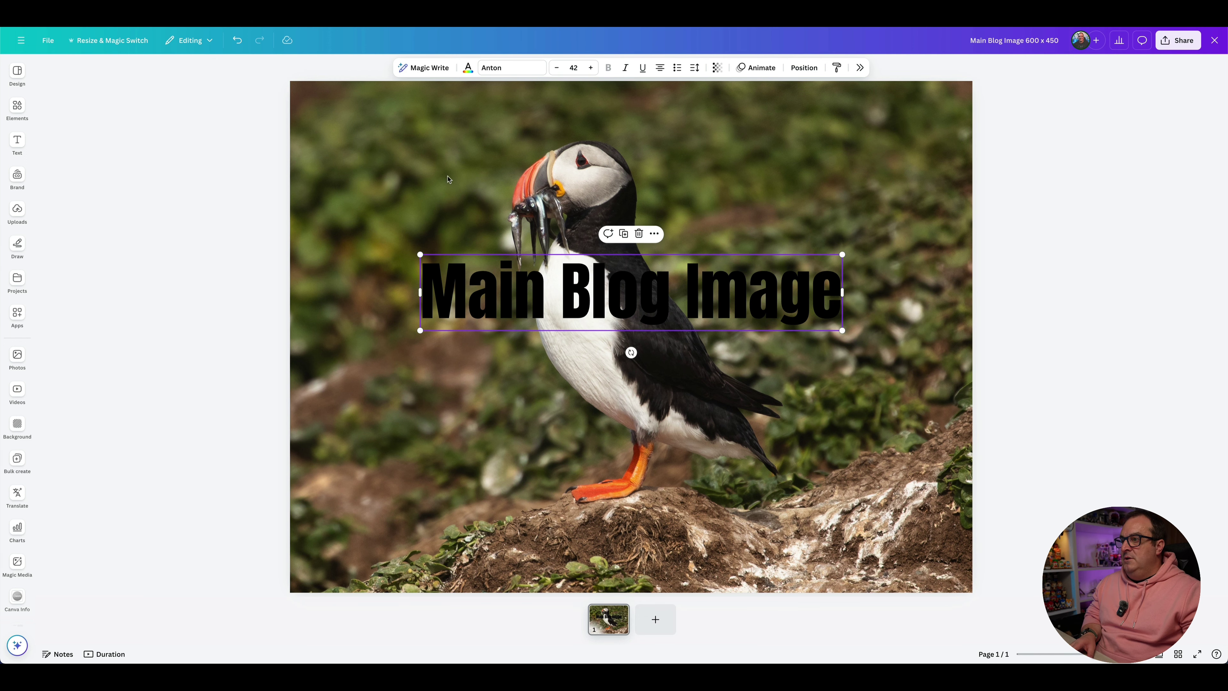
{"action": "left_click", "coordinate": [470, 73]}
{"action": "left_click", "coordinate": [477, 146]}
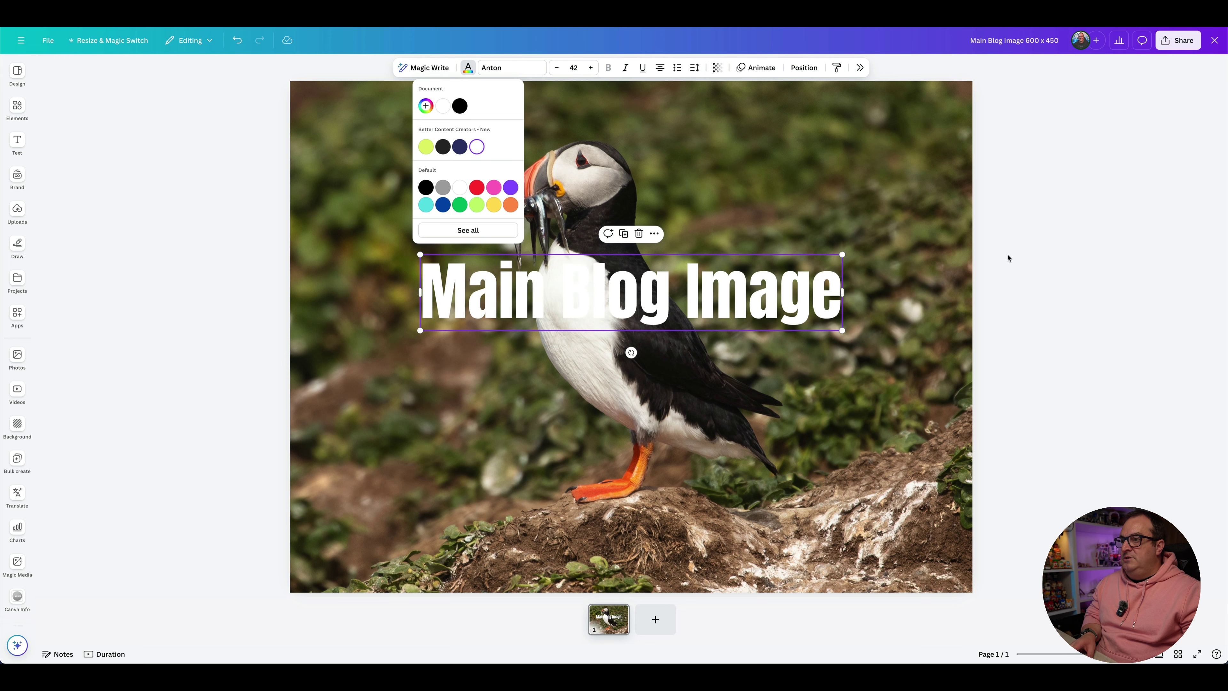
{"action": "left_click_drag", "start_coordinate": [671, 301], "coordinate": [679, 551]}
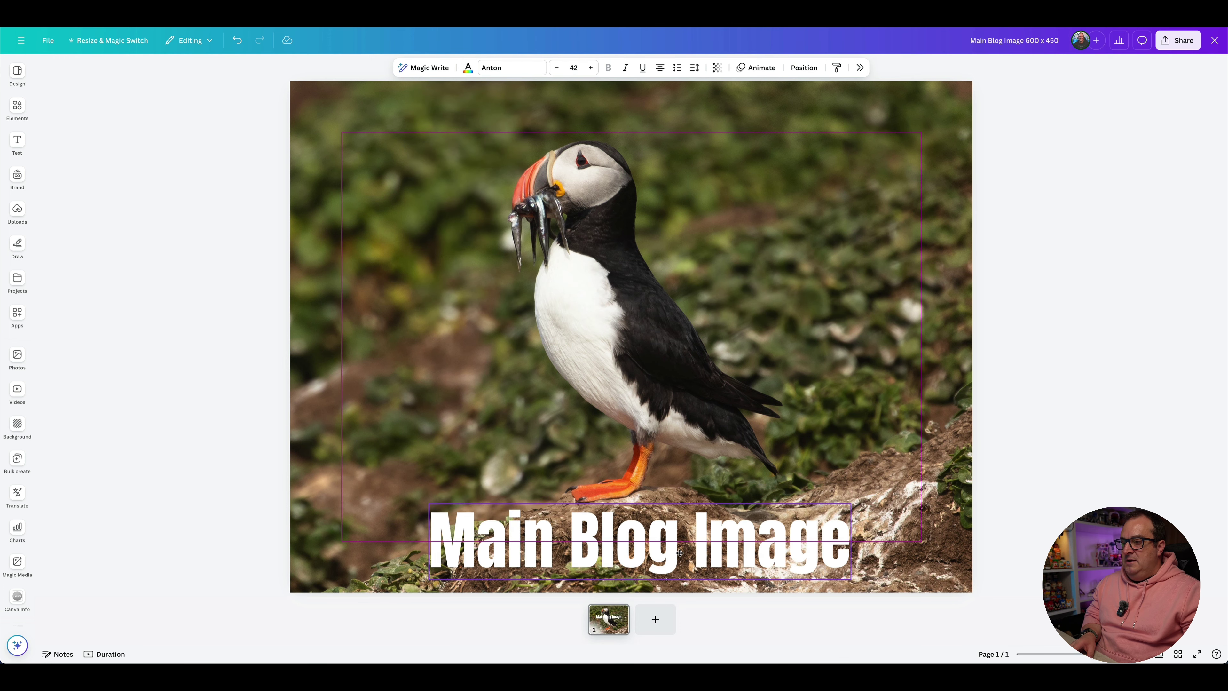
{"action": "left_click", "coordinate": [1201, 332]}
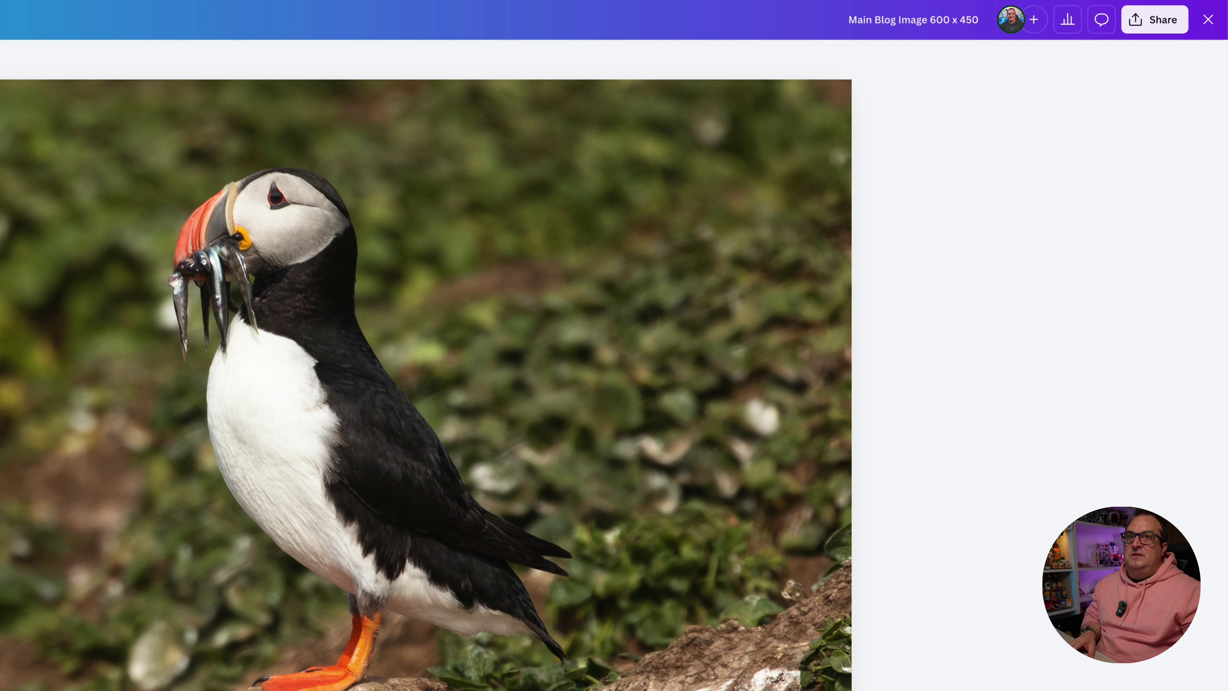
Look at the download settings among the sharing options, and copy the design to the clipboard as an image
{"action": "left_click", "coordinate": [1159, 21]}
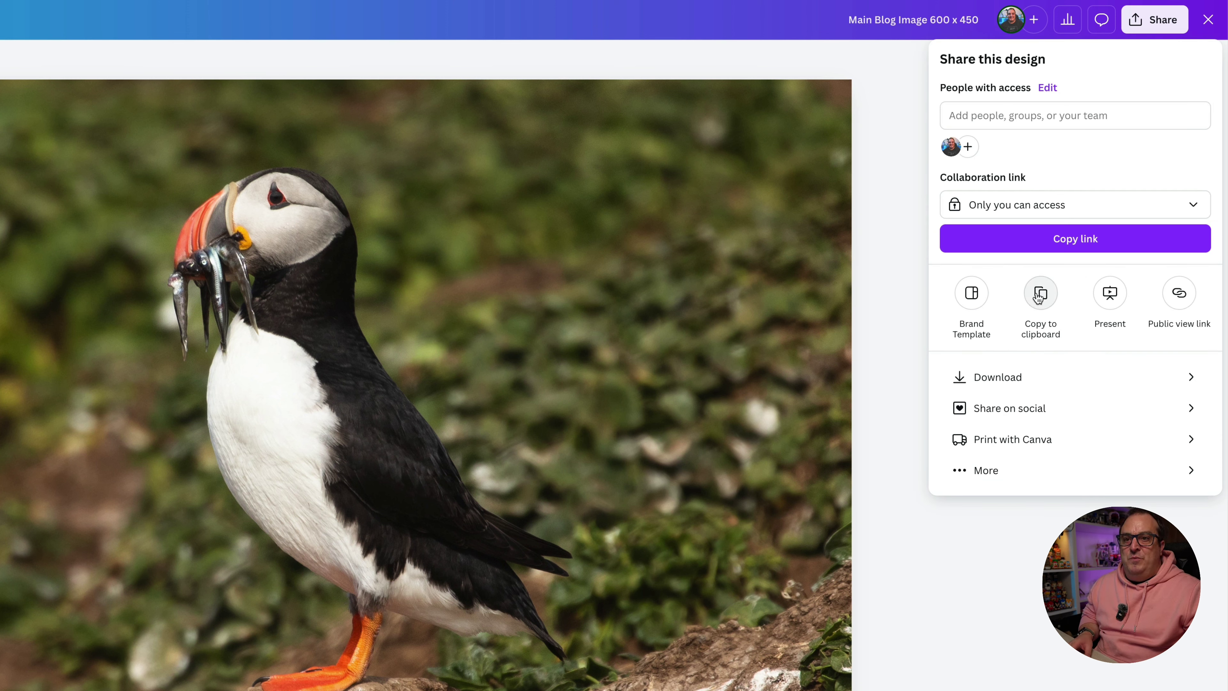
{"action": "left_click", "coordinate": [991, 383]}
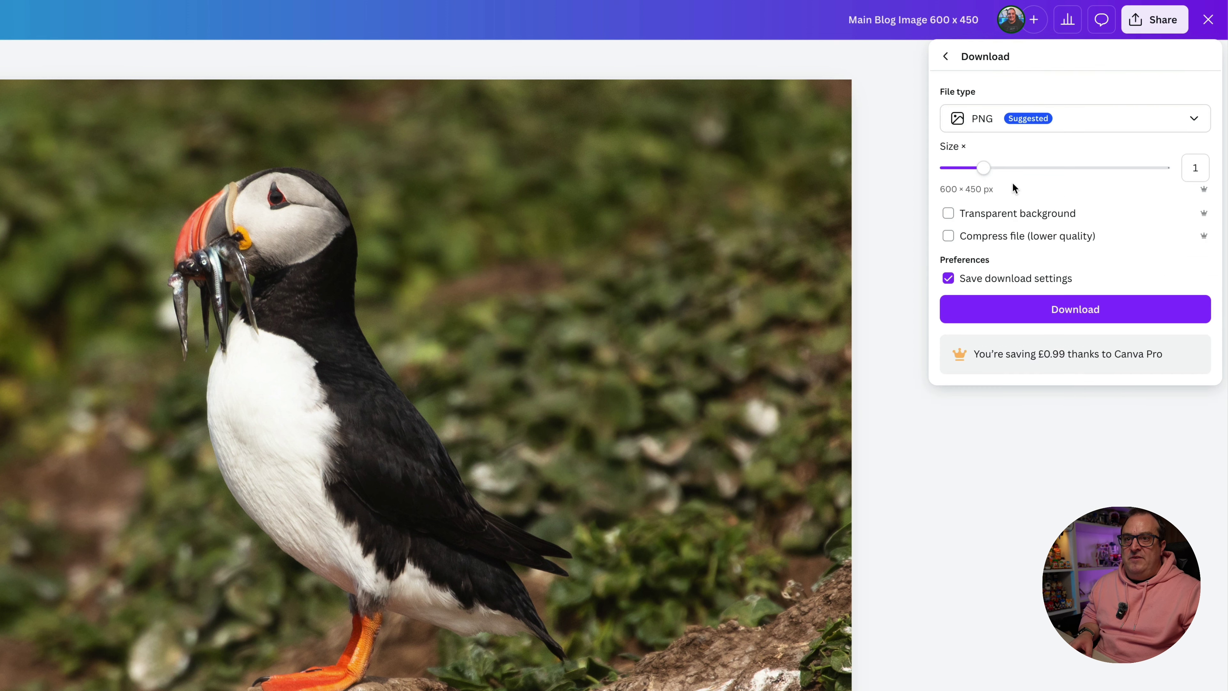
{"action": "left_click", "coordinate": [945, 56]}
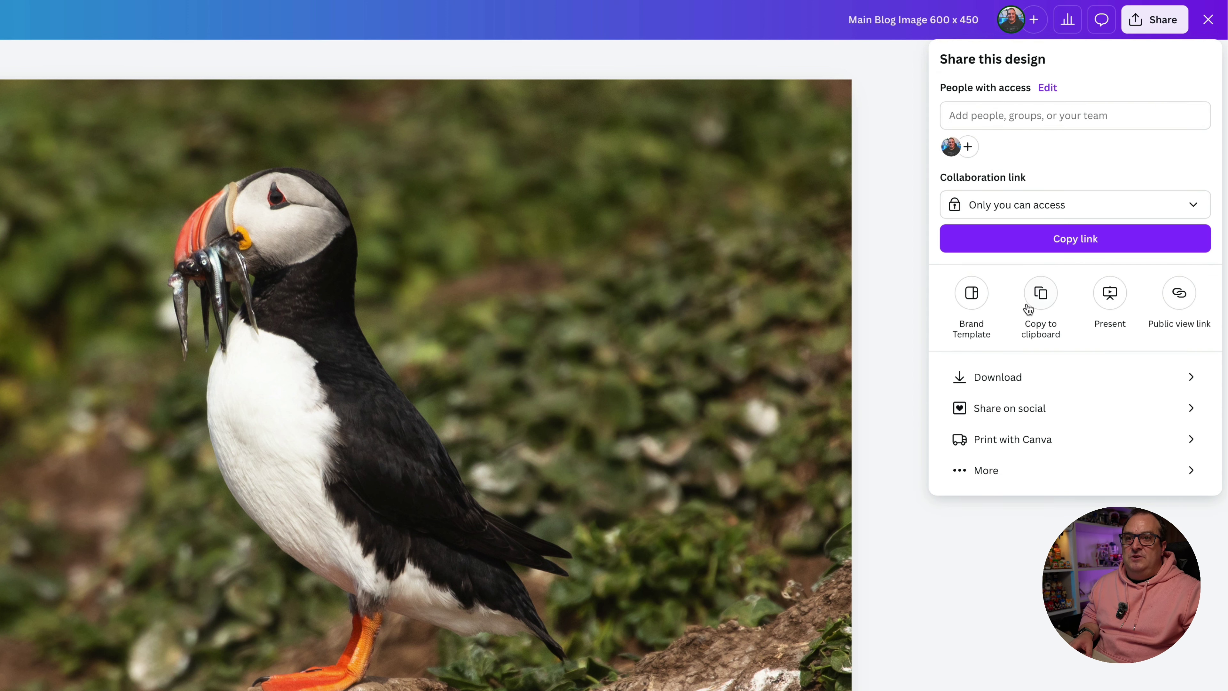
{"action": "left_click", "coordinate": [983, 477]}
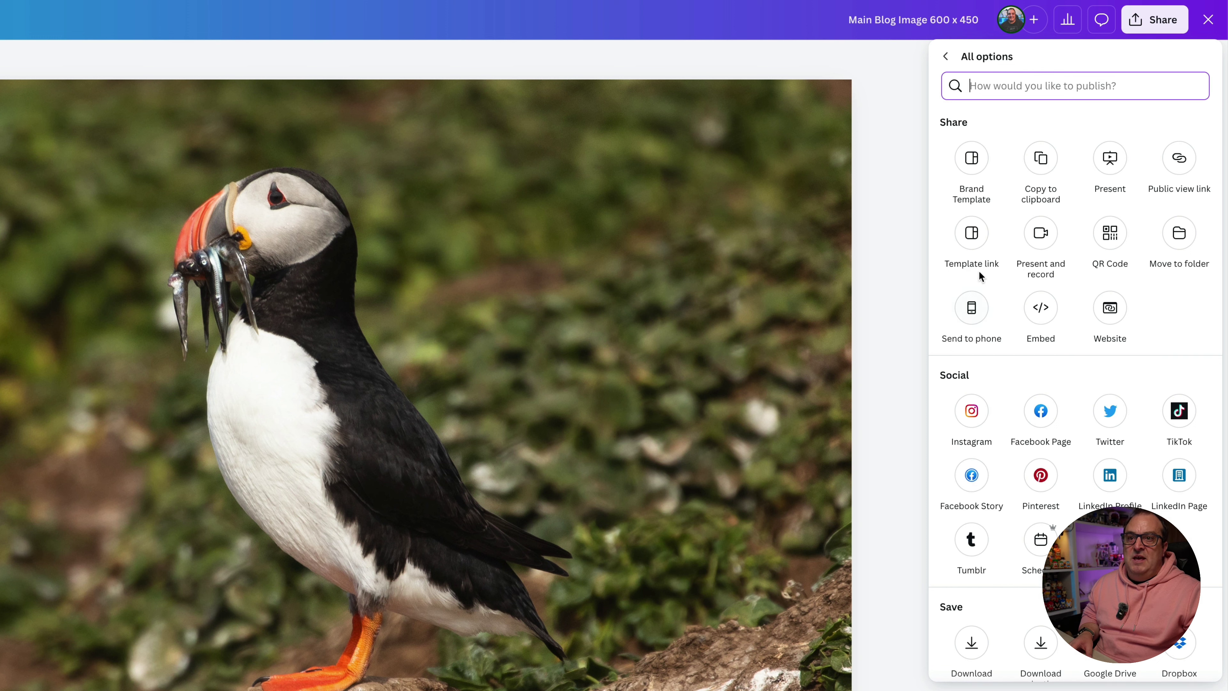
{"action": "left_click", "coordinate": [1043, 161]}
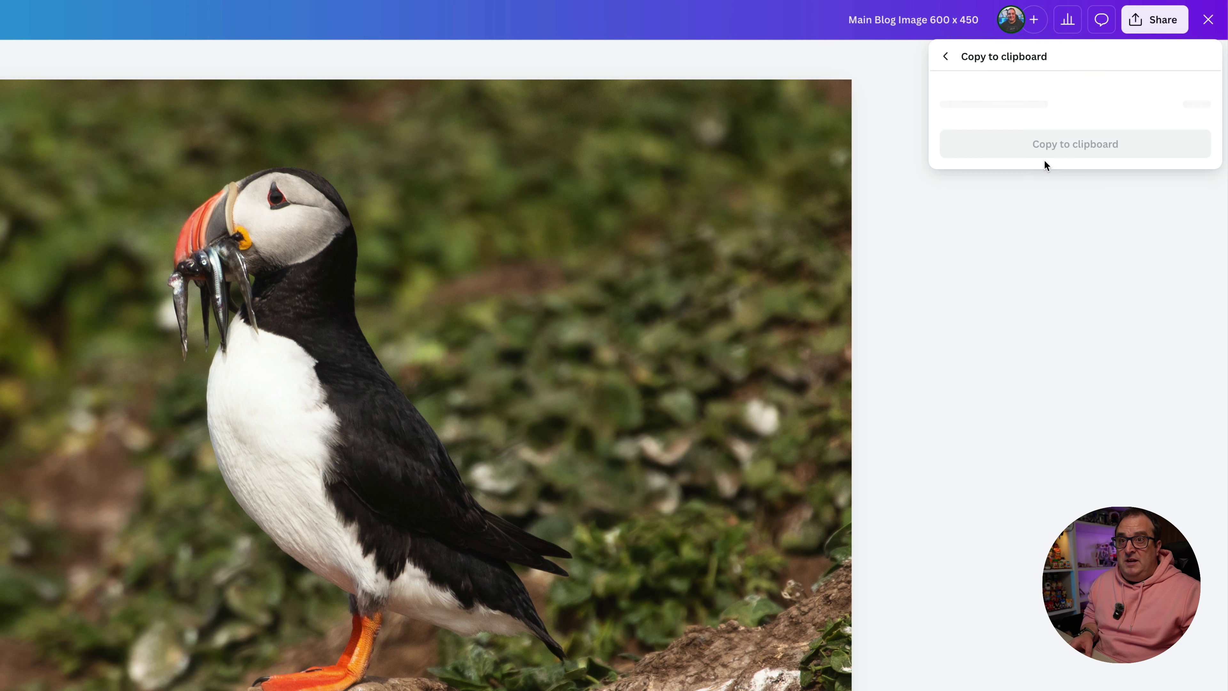
{"action": "left_click", "coordinate": [1045, 117]}
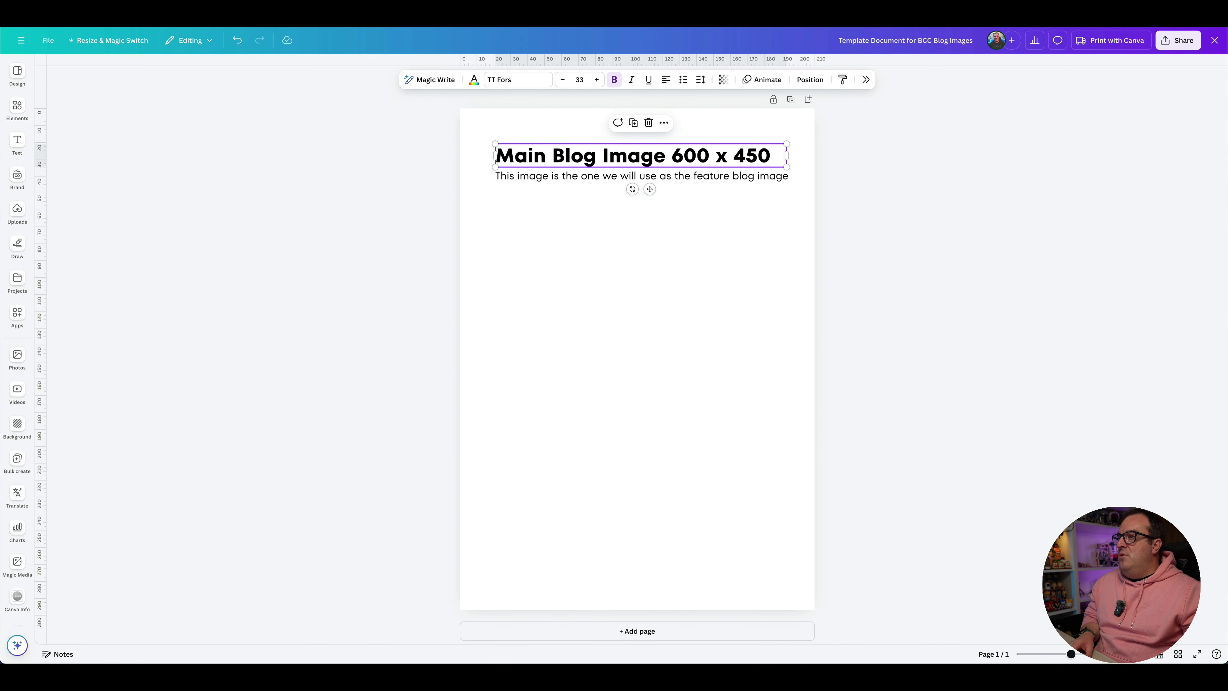
Paste the copied image into Template Document for BCC Blog Images and align it beneath the feature blog image description
{"action": "left_click", "coordinate": [549, 263]}
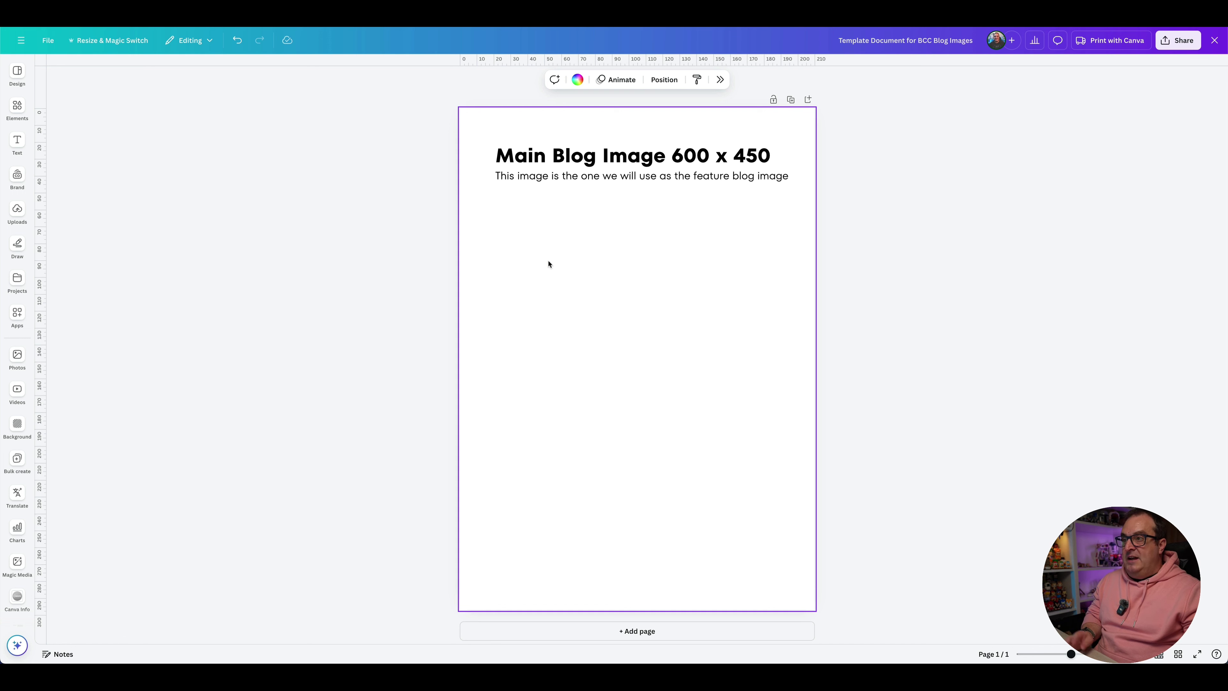
{"action": "key", "text": "ctrl+v"}
{"action": "left_click_drag", "start_coordinate": [613, 346], "coordinate": [574, 255]}
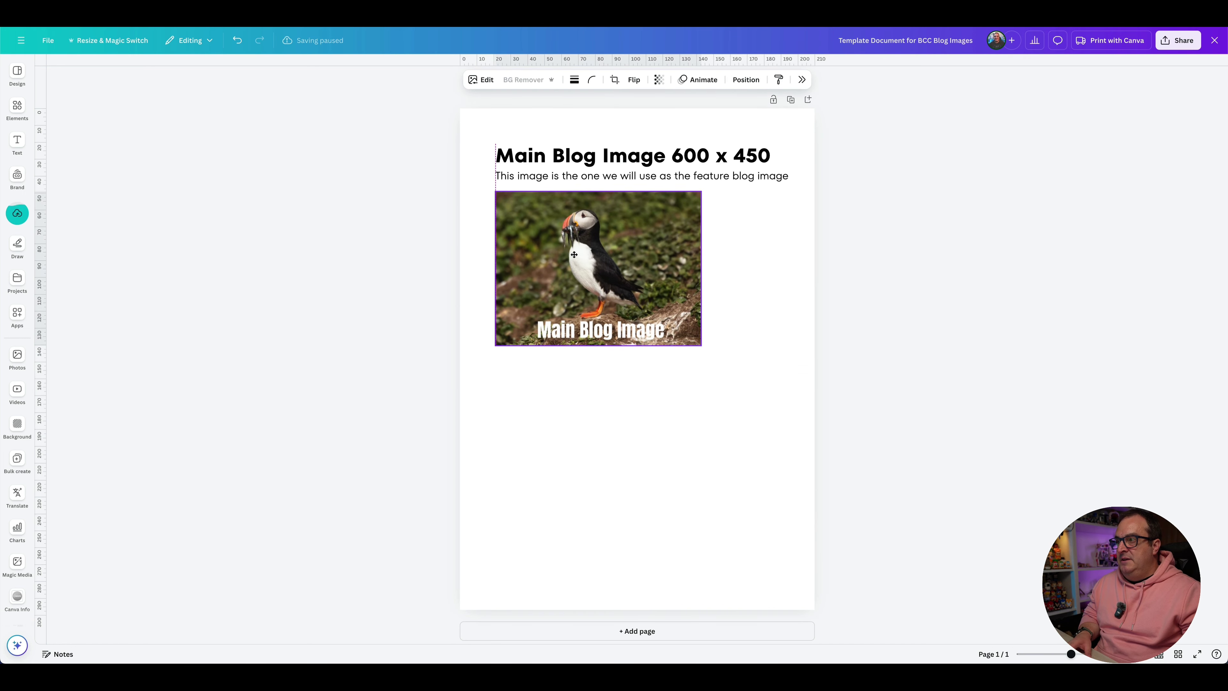
{"action": "left_click", "coordinate": [760, 368]}
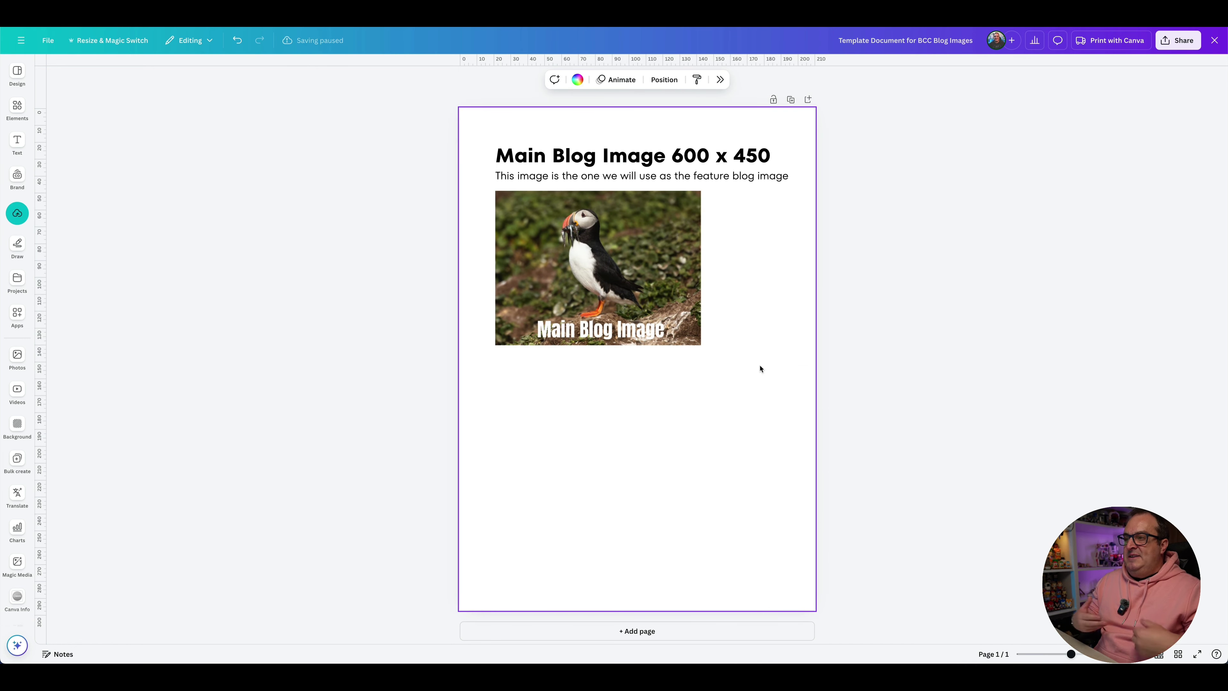
Shrink the pasted image to about a third of the page width and move it directly beneath the description, aligned with the heading
{"action": "left_click", "coordinate": [641, 284]}
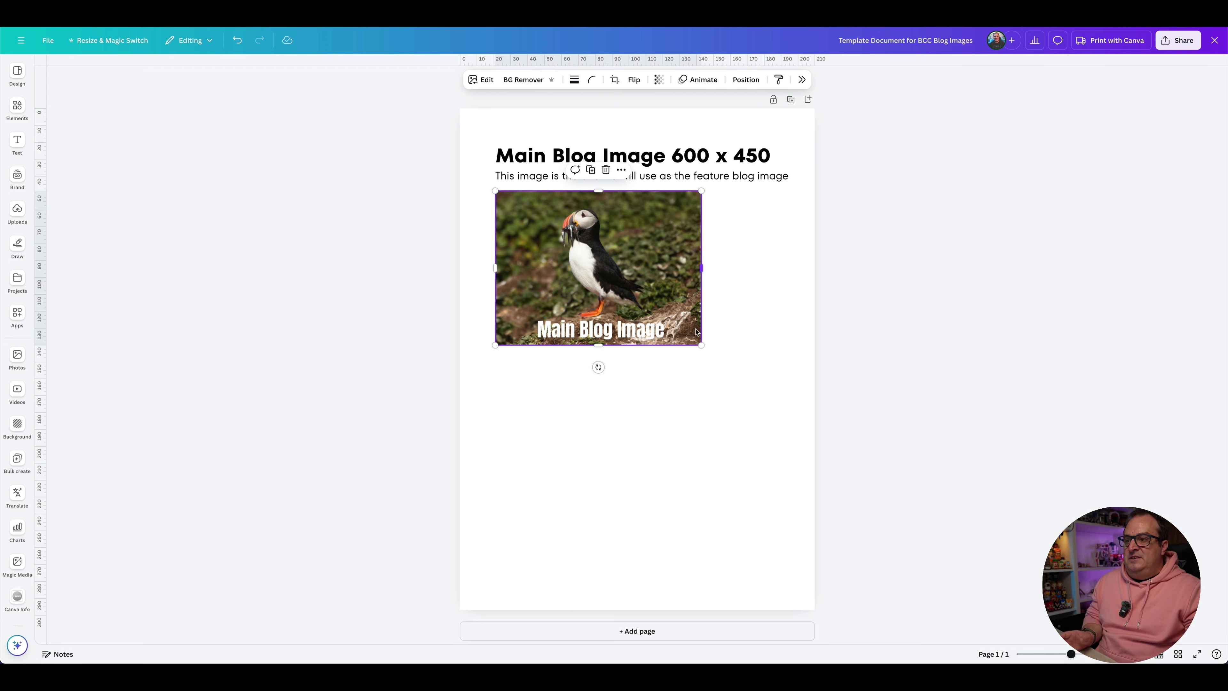
{"action": "left_click_drag", "start_coordinate": [712, 354], "coordinate": [616, 268]}
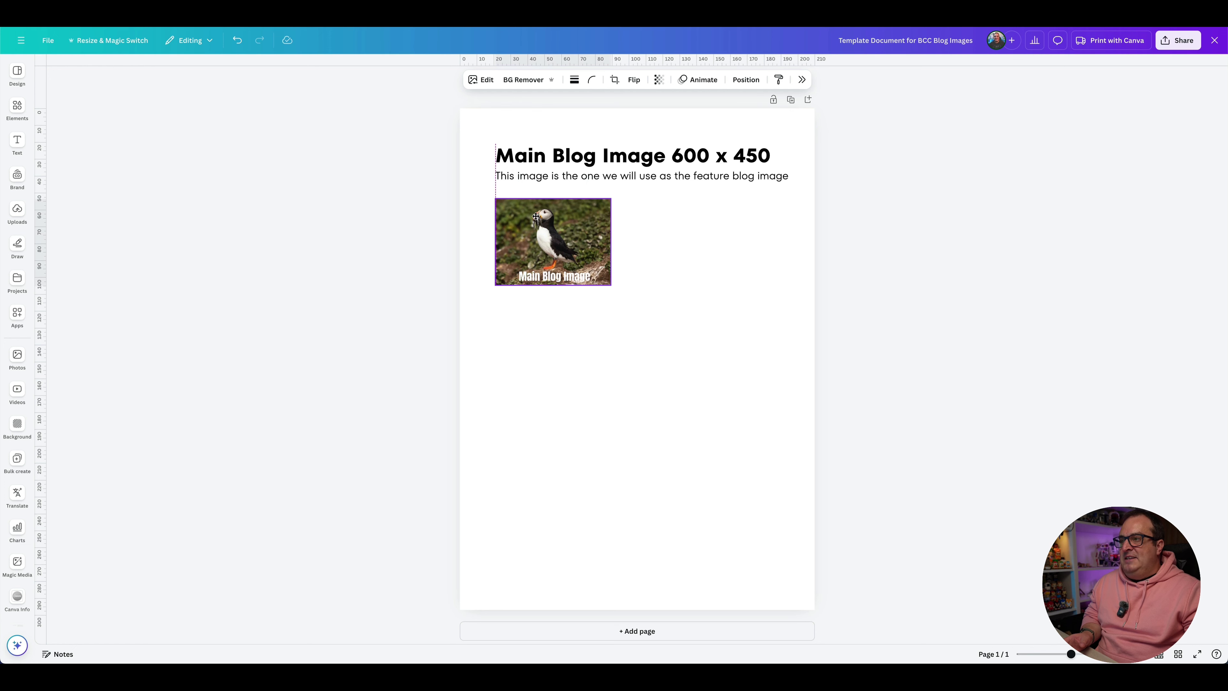
{"action": "left_click", "coordinate": [704, 247]}
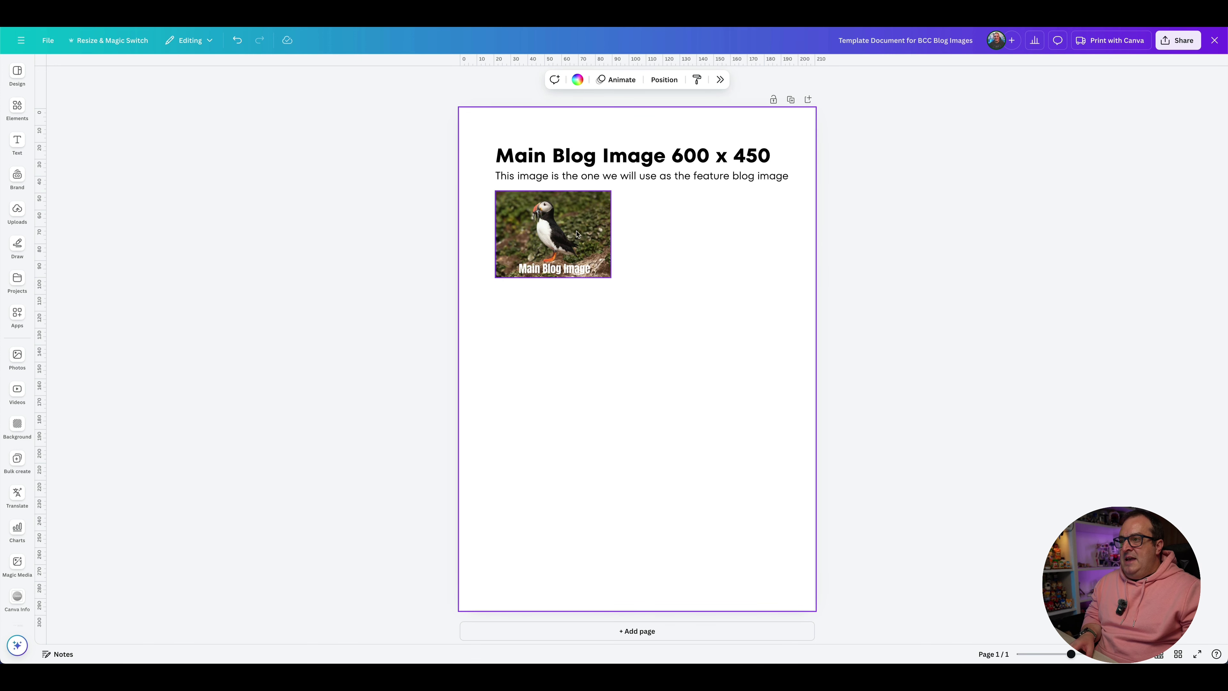
{"action": "left_click", "coordinate": [563, 215]}
{"action": "left_click", "coordinate": [886, 206]}
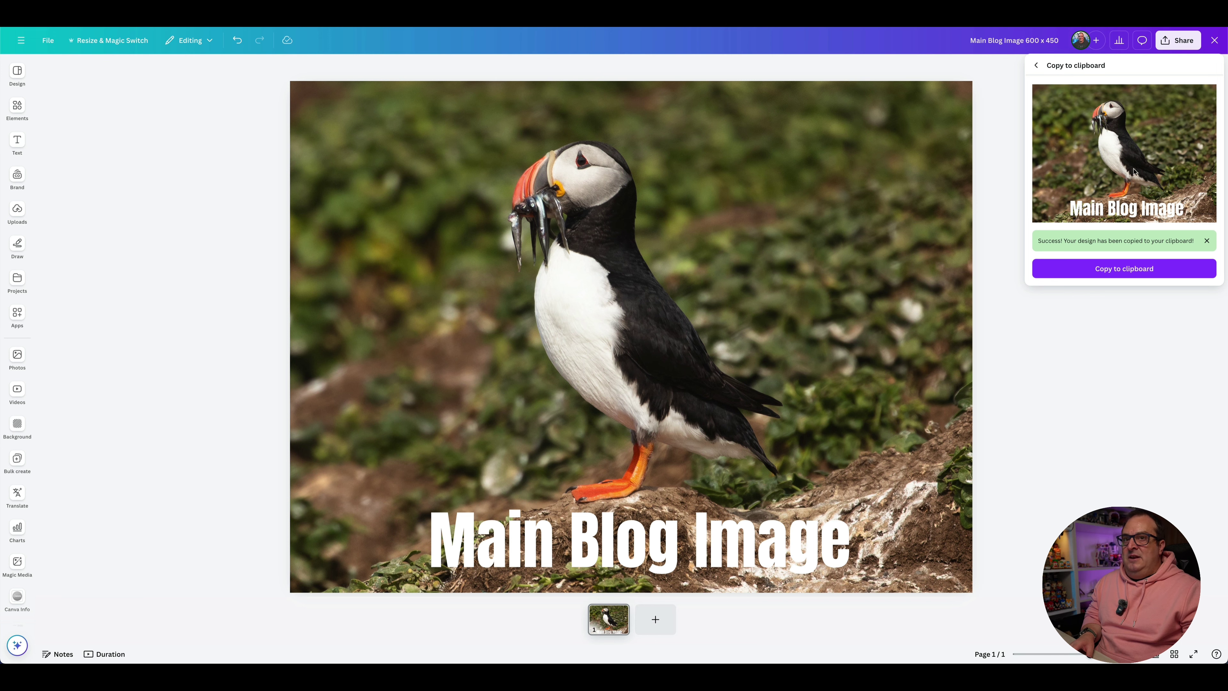
Create a template link for the Main Blog Image 600 x 450 design and copy it
{"action": "left_click", "coordinate": [1087, 401]}
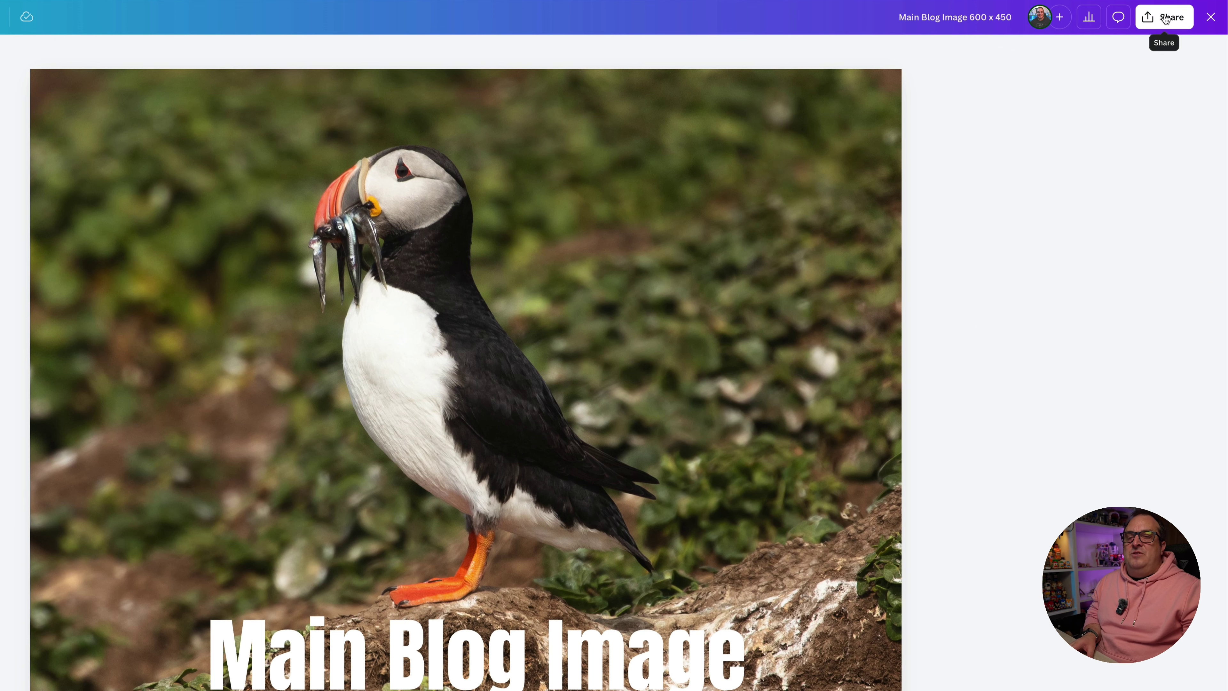
{"action": "left_click", "coordinate": [1165, 18]}
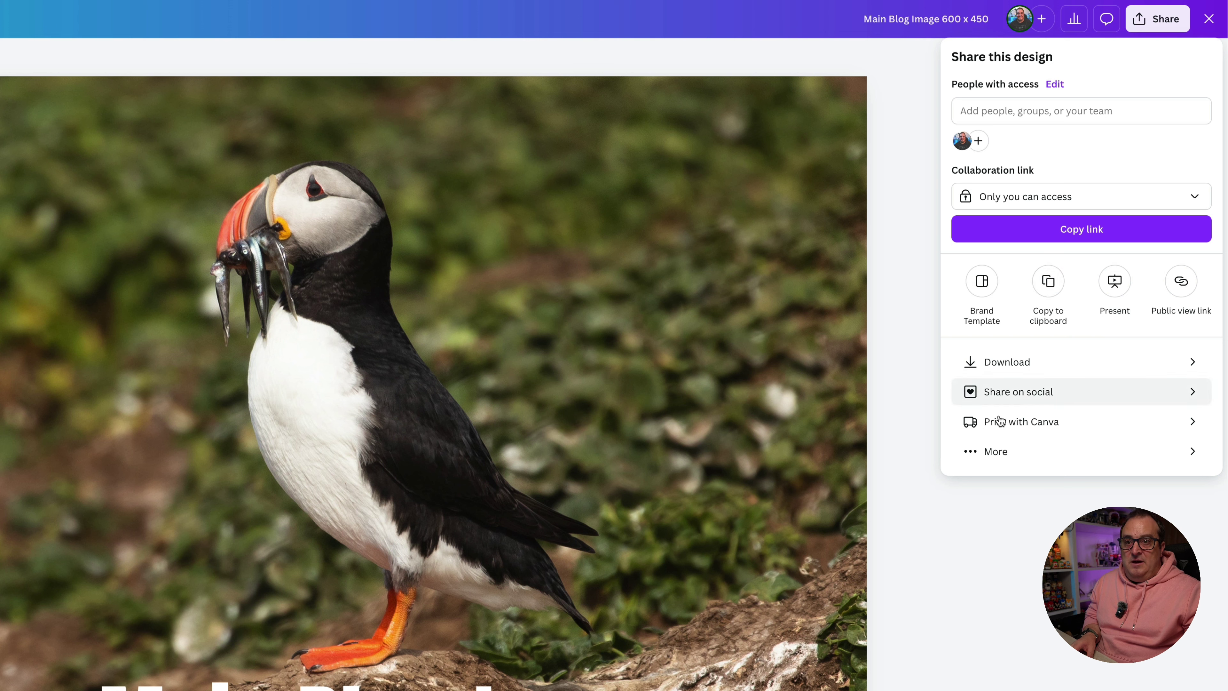
{"action": "left_click", "coordinate": [994, 452]}
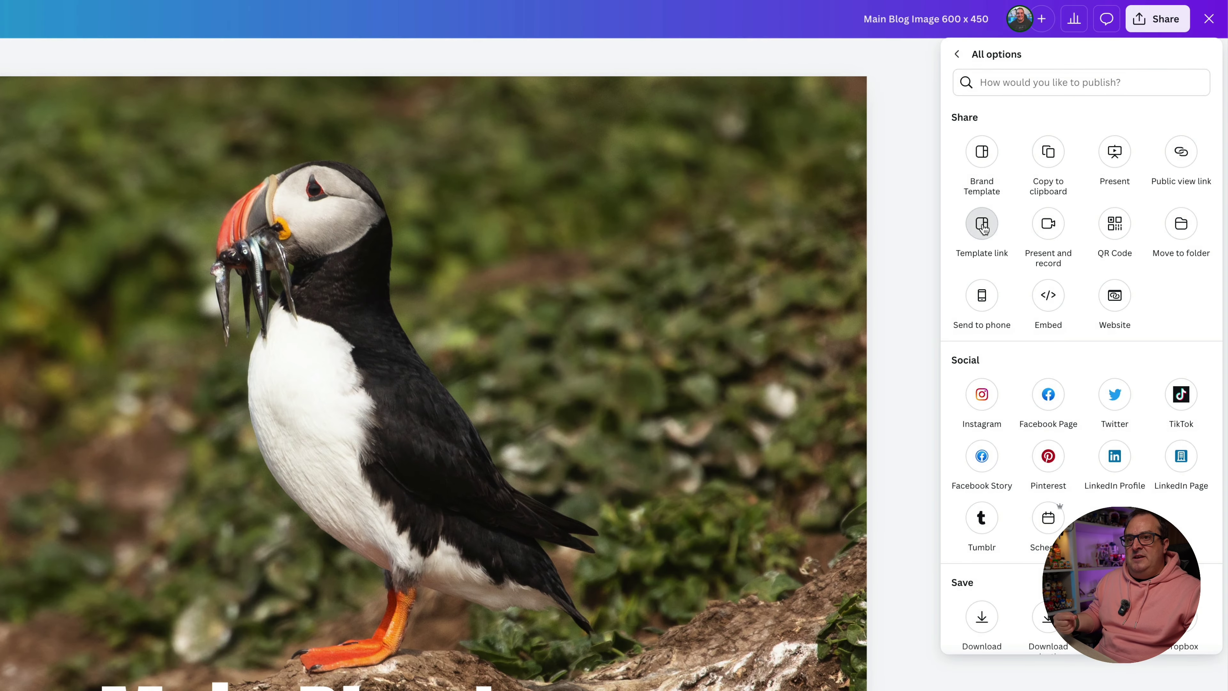
{"action": "left_click", "coordinate": [982, 225]}
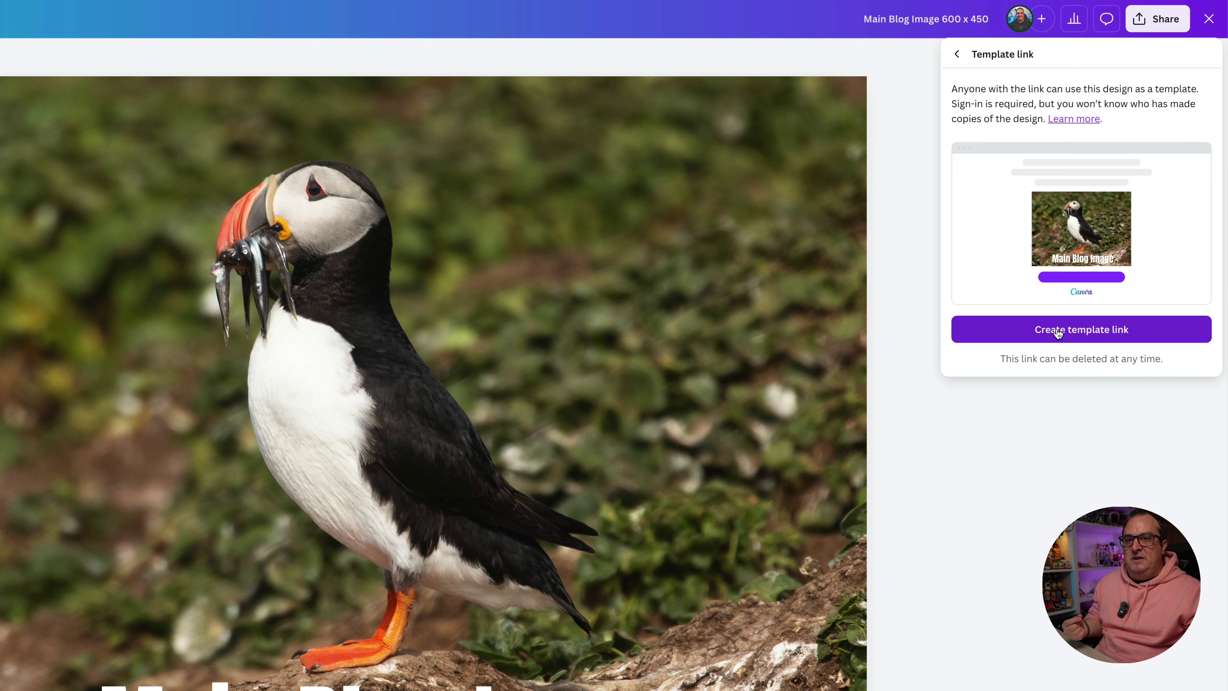
{"action": "left_click", "coordinate": [1060, 334]}
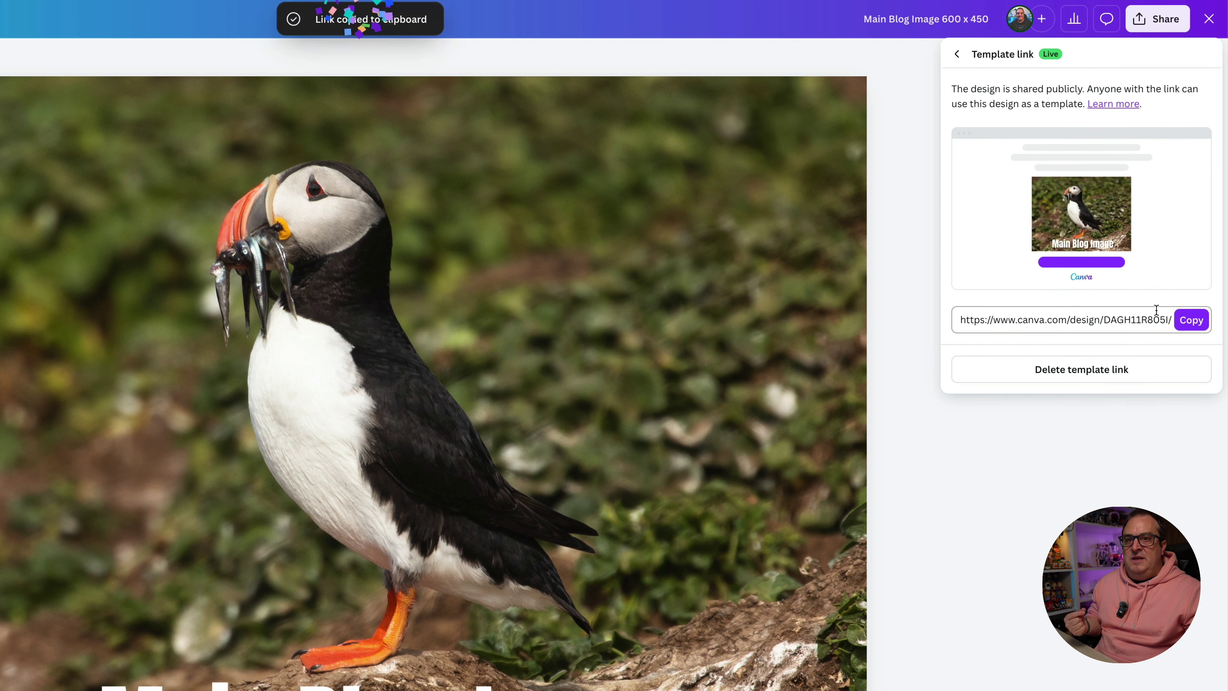
{"action": "left_click", "coordinate": [1198, 323]}
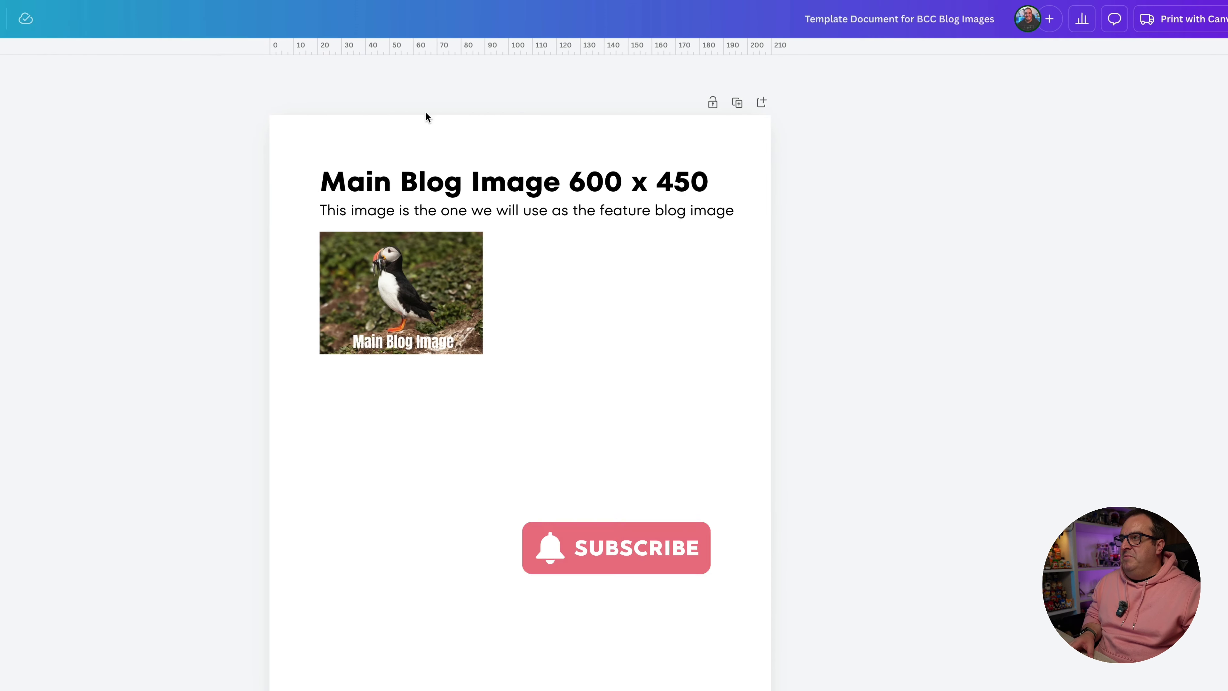
Link the "Main Blog Image 600 x 450" heading in Template Document for BCC Blog Images to the copied template link
{"action": "left_click", "coordinate": [285, 180]}
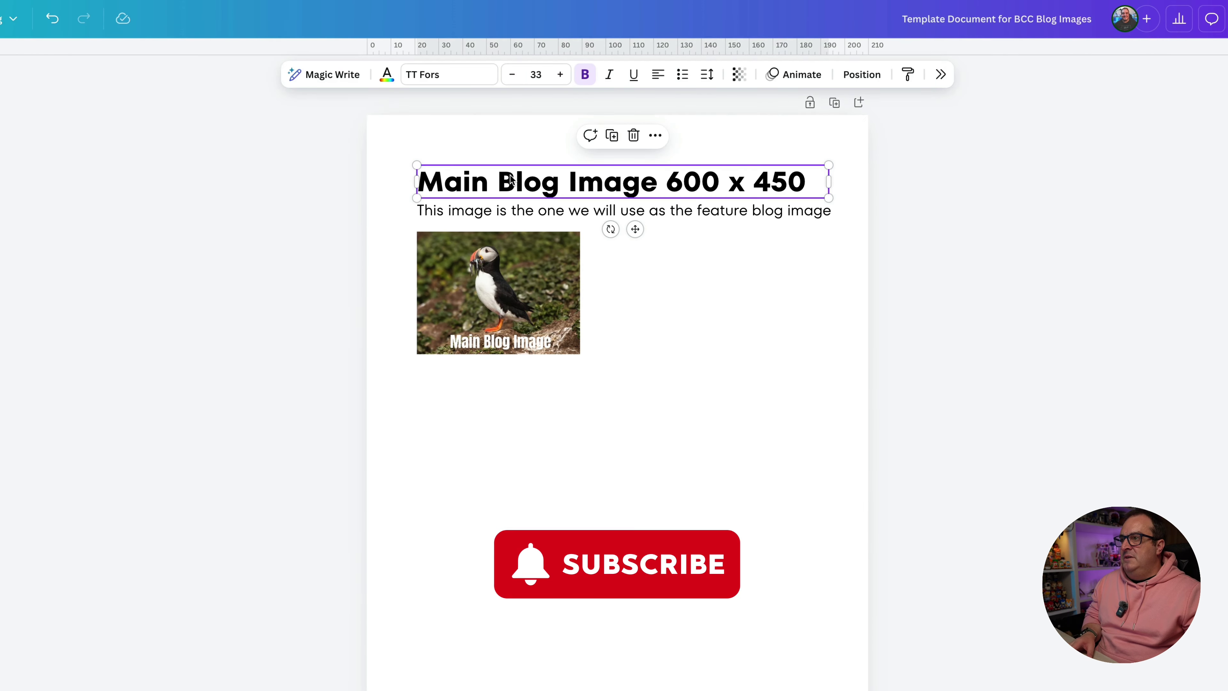
{"action": "left_click", "coordinate": [655, 137]}
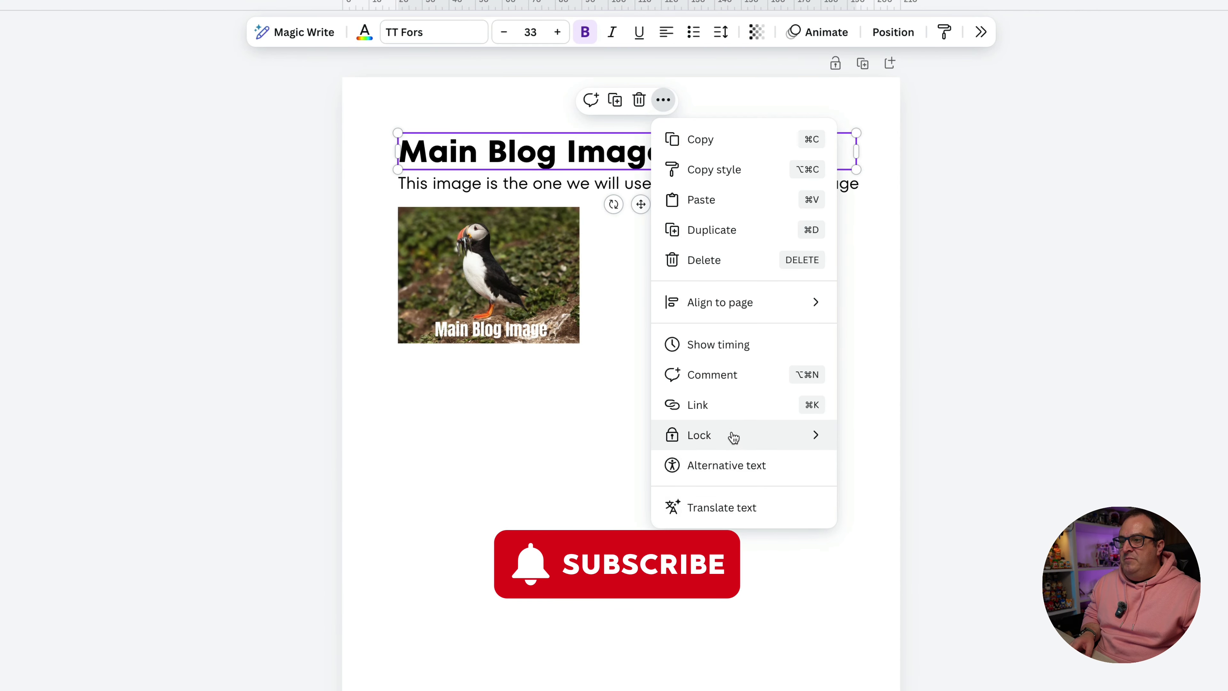
{"action": "left_click", "coordinate": [707, 406]}
{"action": "key", "text": "super+v"}
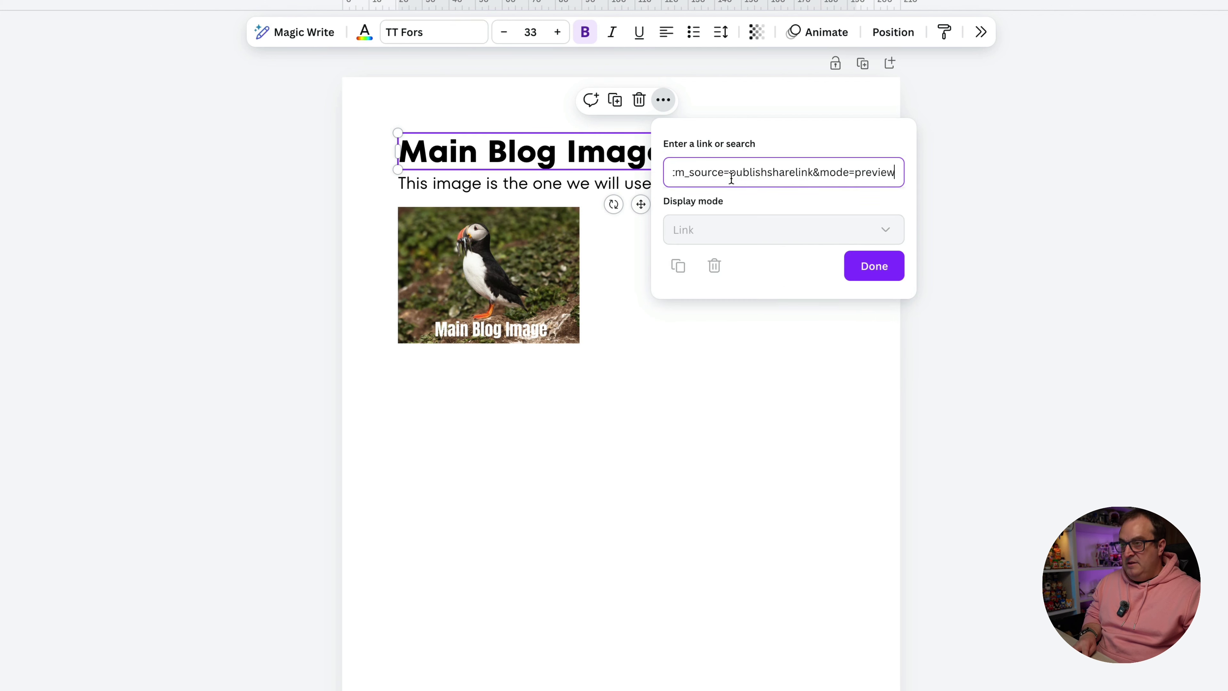
{"action": "left_click", "coordinate": [873, 267]}
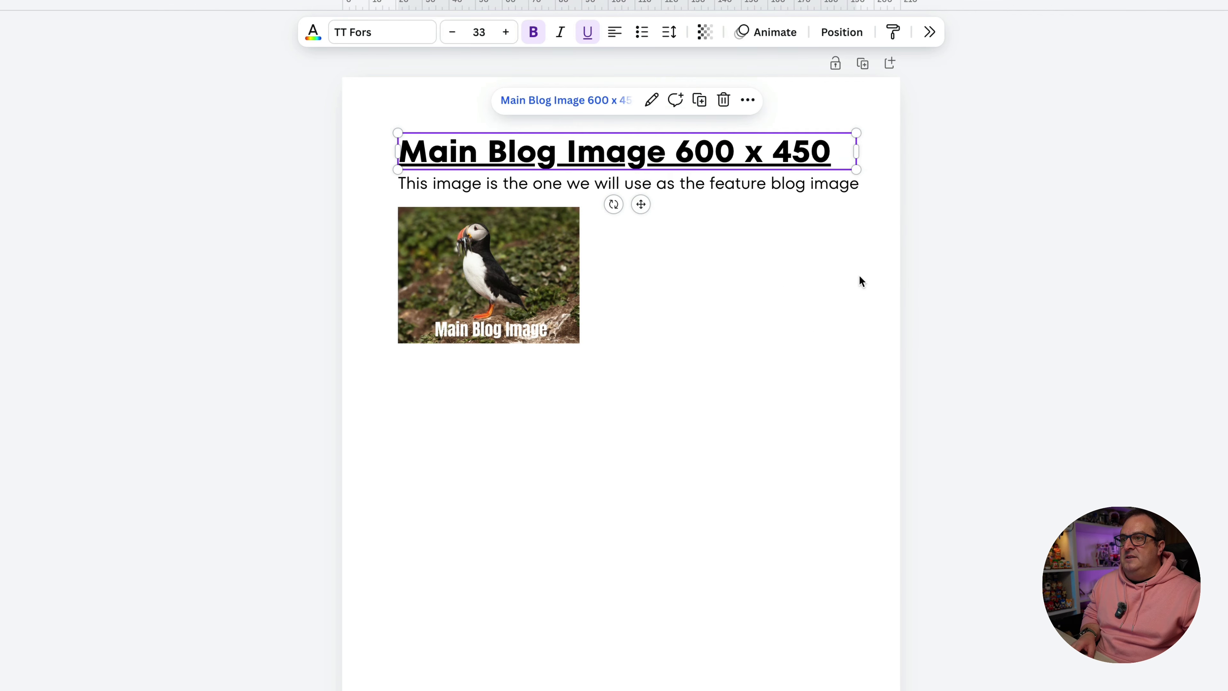
{"action": "left_click", "coordinate": [737, 349]}
Link the puffin preview image beneath the description to the same copied template link
{"action": "left_click", "coordinate": [481, 271]}
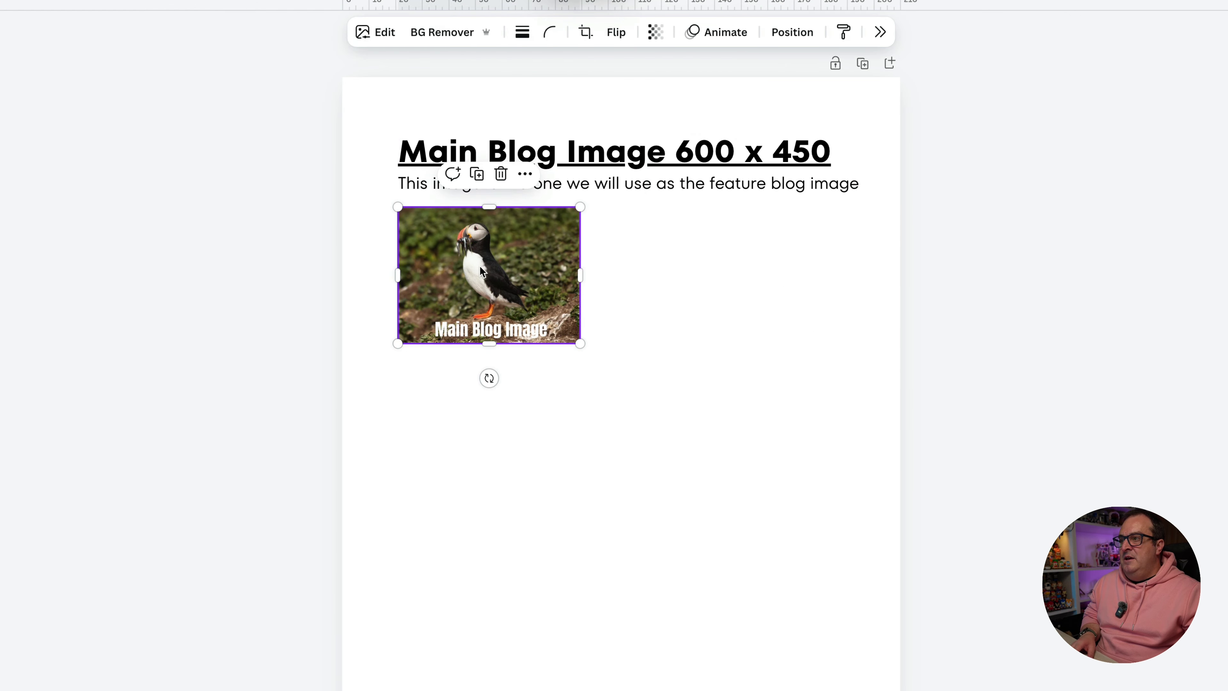
{"action": "left_click", "coordinate": [525, 173]}
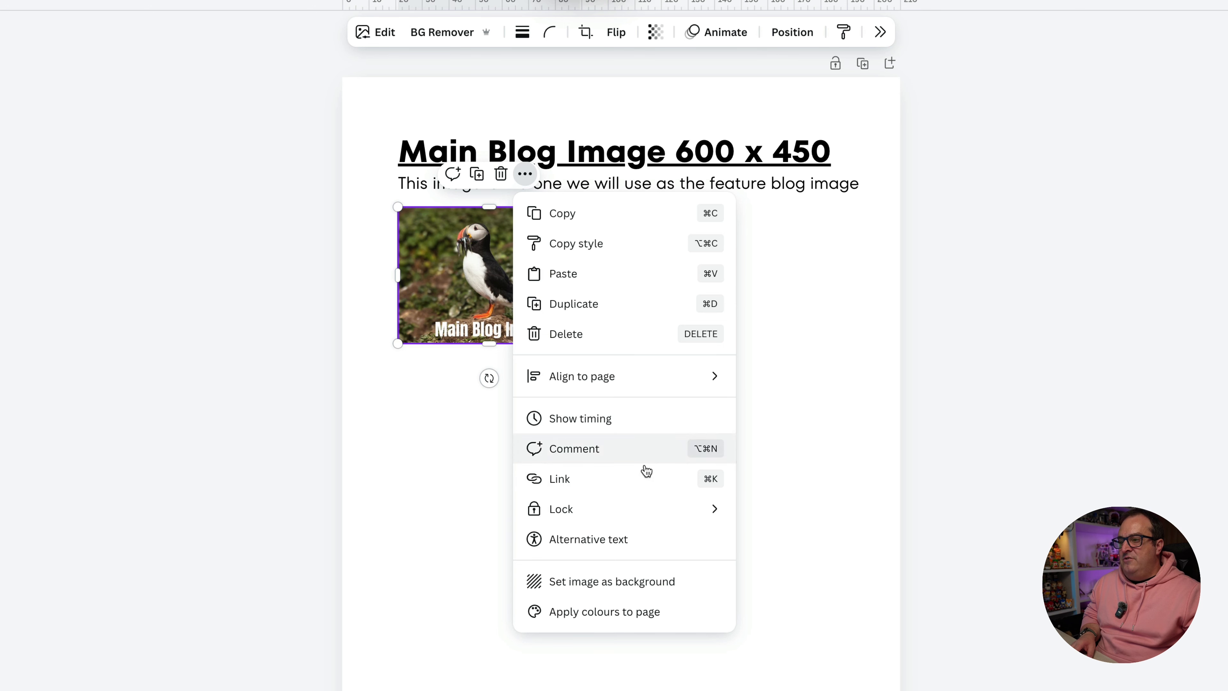
{"action": "left_click", "coordinate": [595, 486]}
{"action": "key", "text": "super+v"}
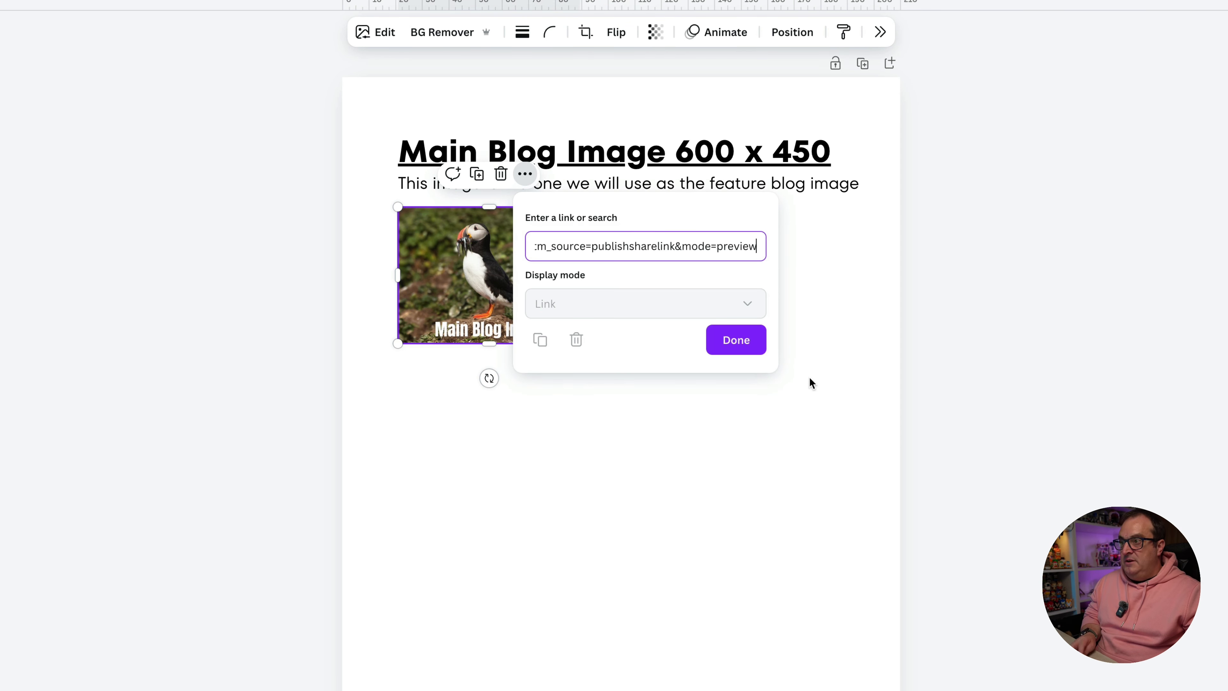
{"action": "left_click", "coordinate": [736, 339]}
{"action": "left_click", "coordinate": [688, 468]}
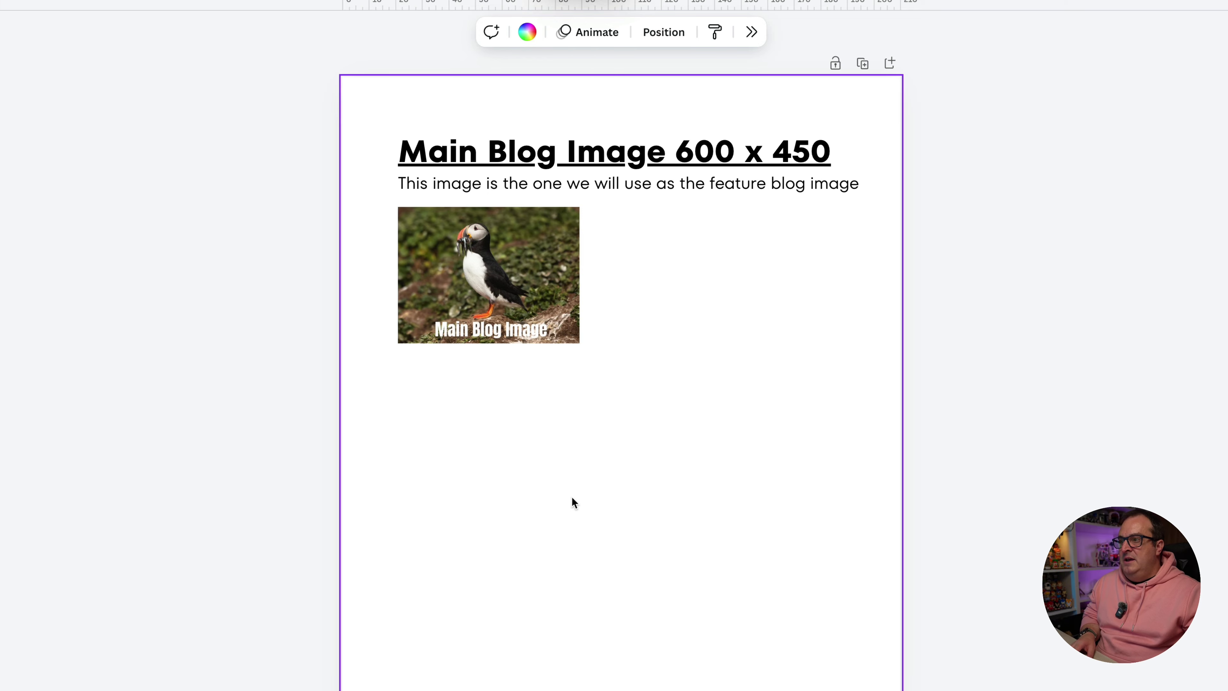
Follow the heading's template link and use the template for a new design
{"action": "left_click", "coordinate": [465, 258]}
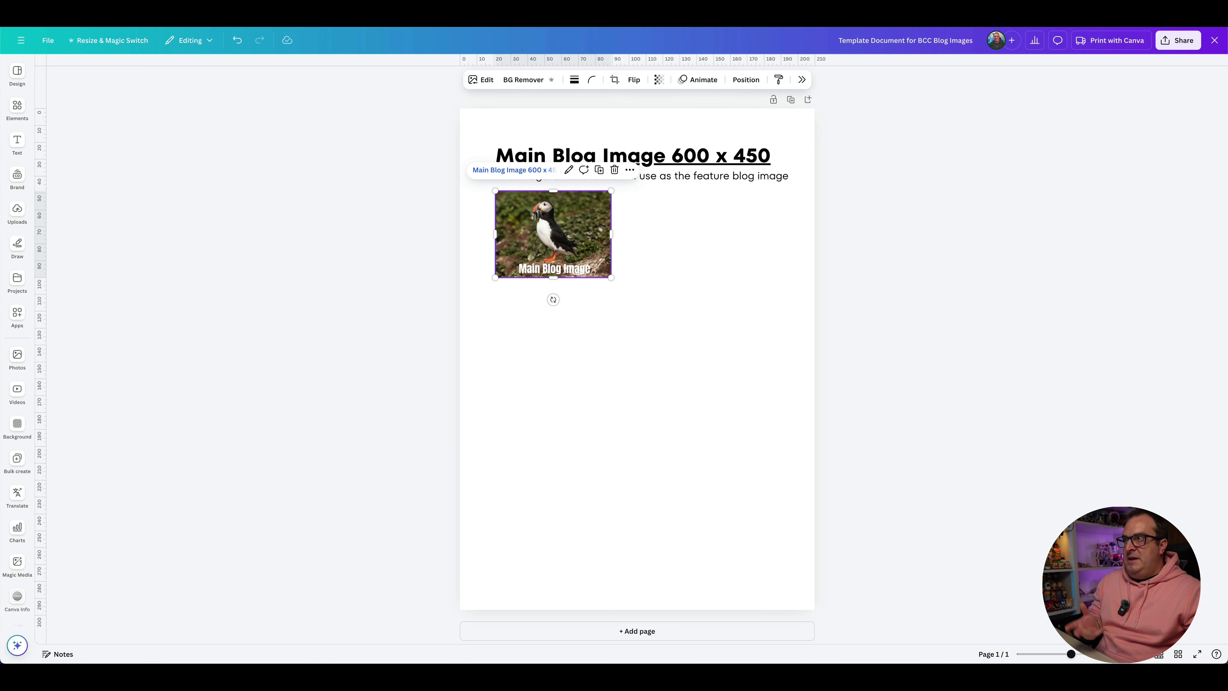
{"action": "left_click", "coordinate": [647, 302]}
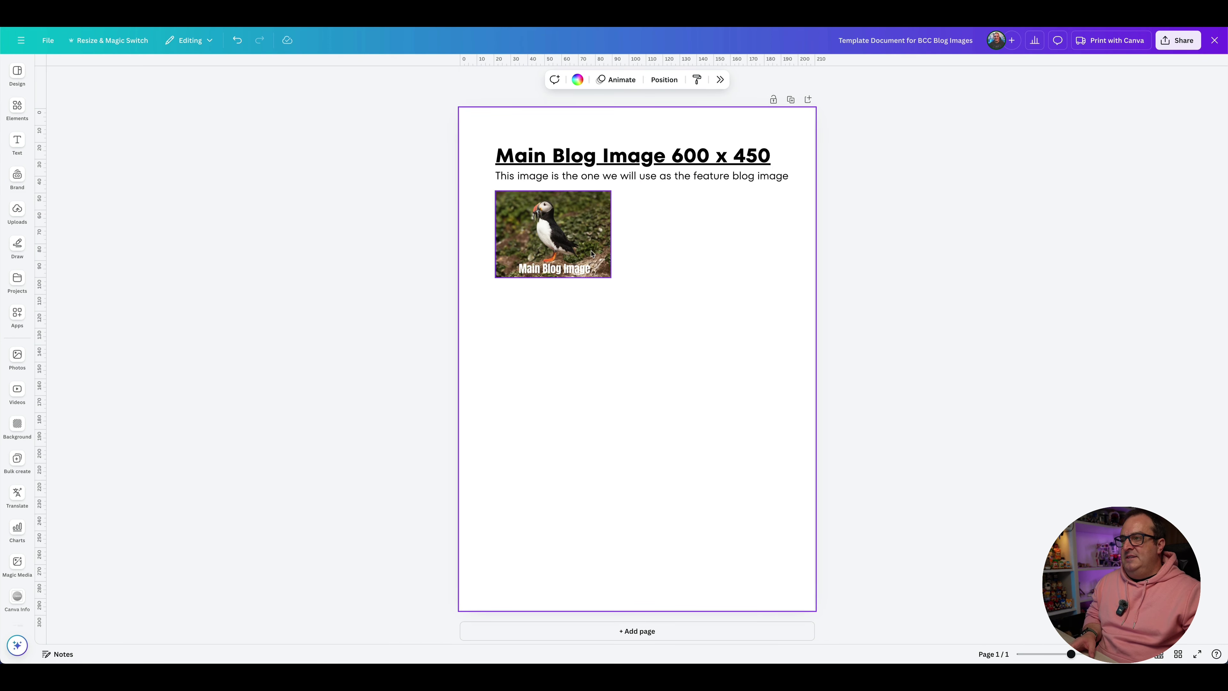
{"action": "left_click", "coordinate": [575, 164]}
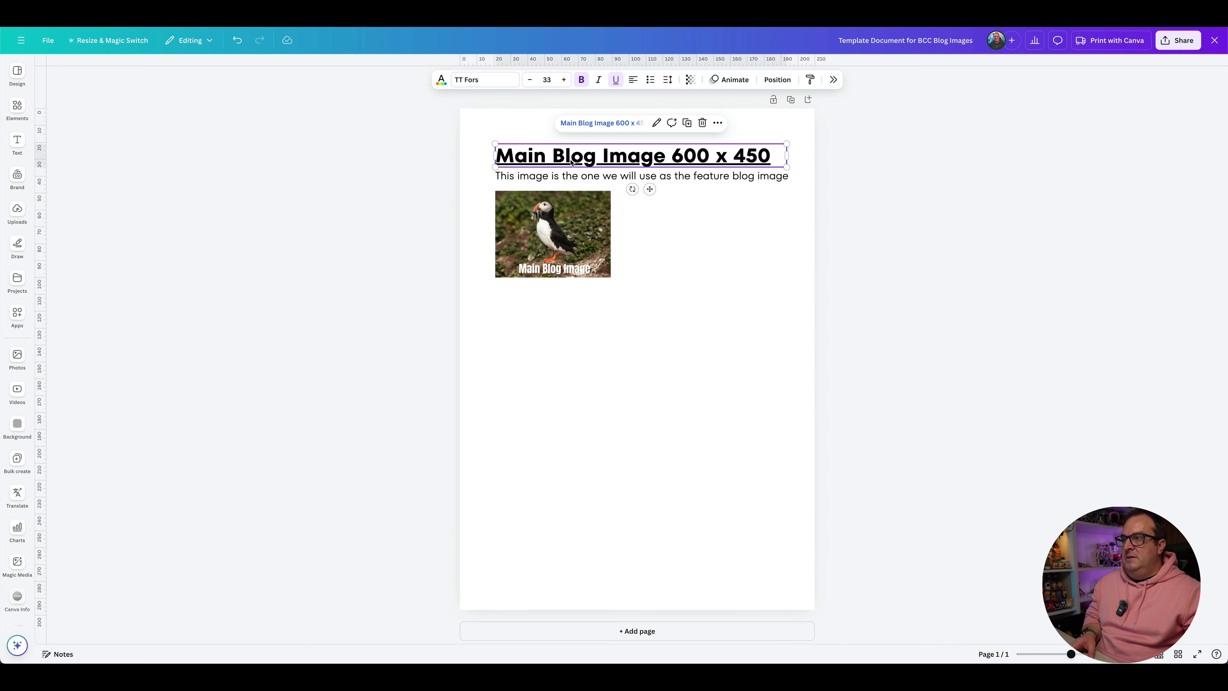
{"action": "left_click", "coordinate": [596, 124]}
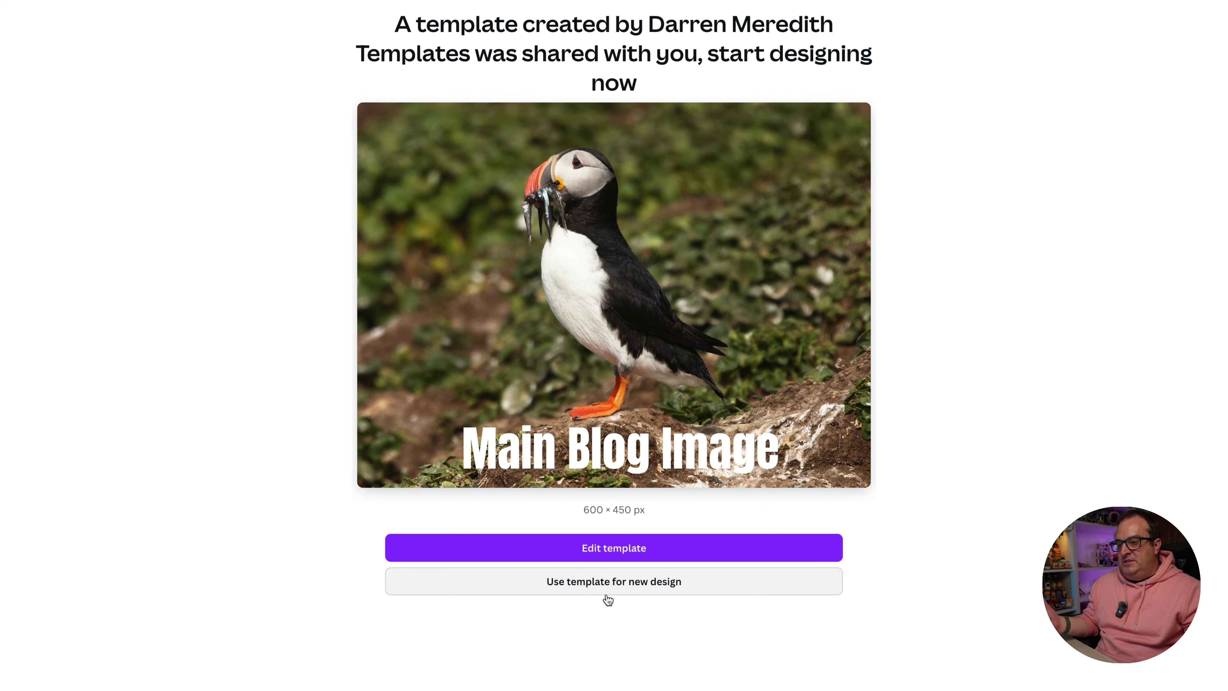
{"action": "left_click", "coordinate": [635, 593]}
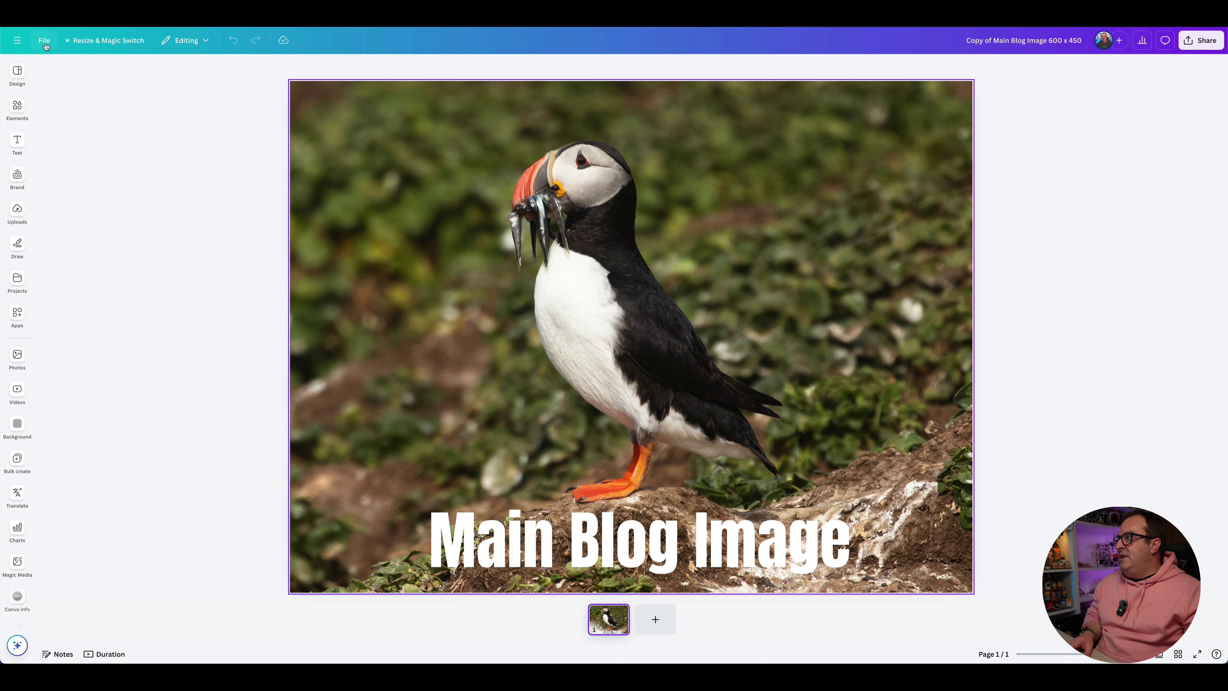
Look at the folders available for saving the new copy of the design
{"action": "left_click", "coordinate": [44, 42]}
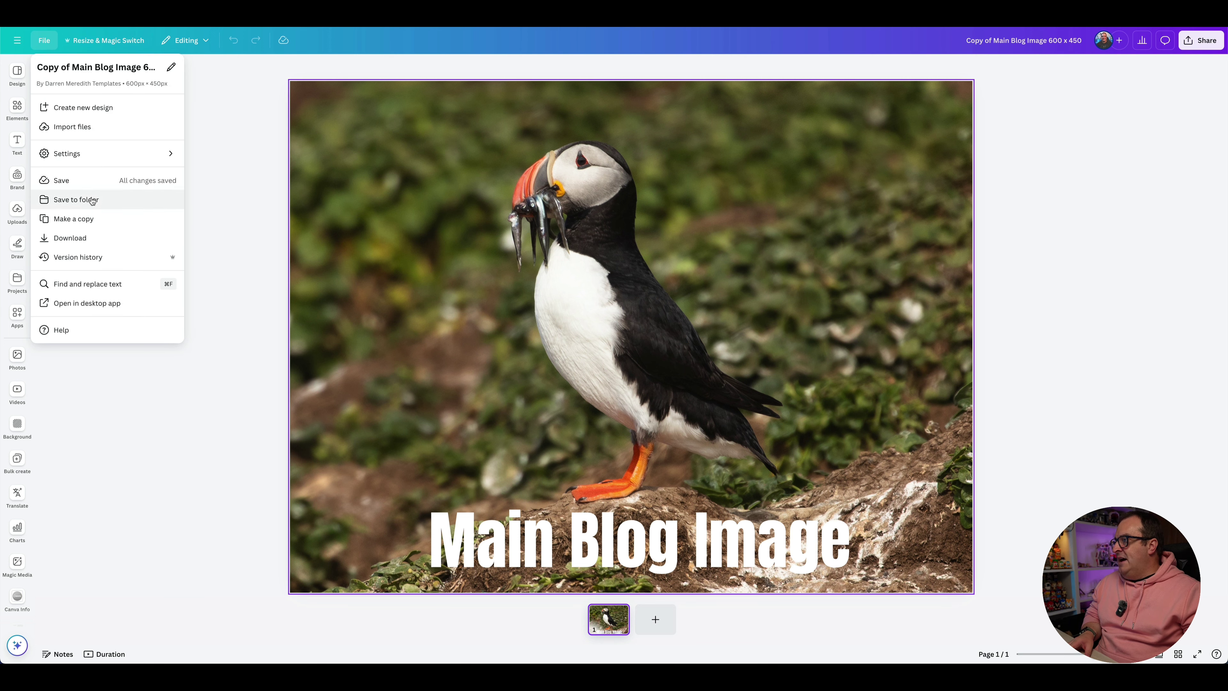
{"action": "left_click", "coordinate": [93, 198]}
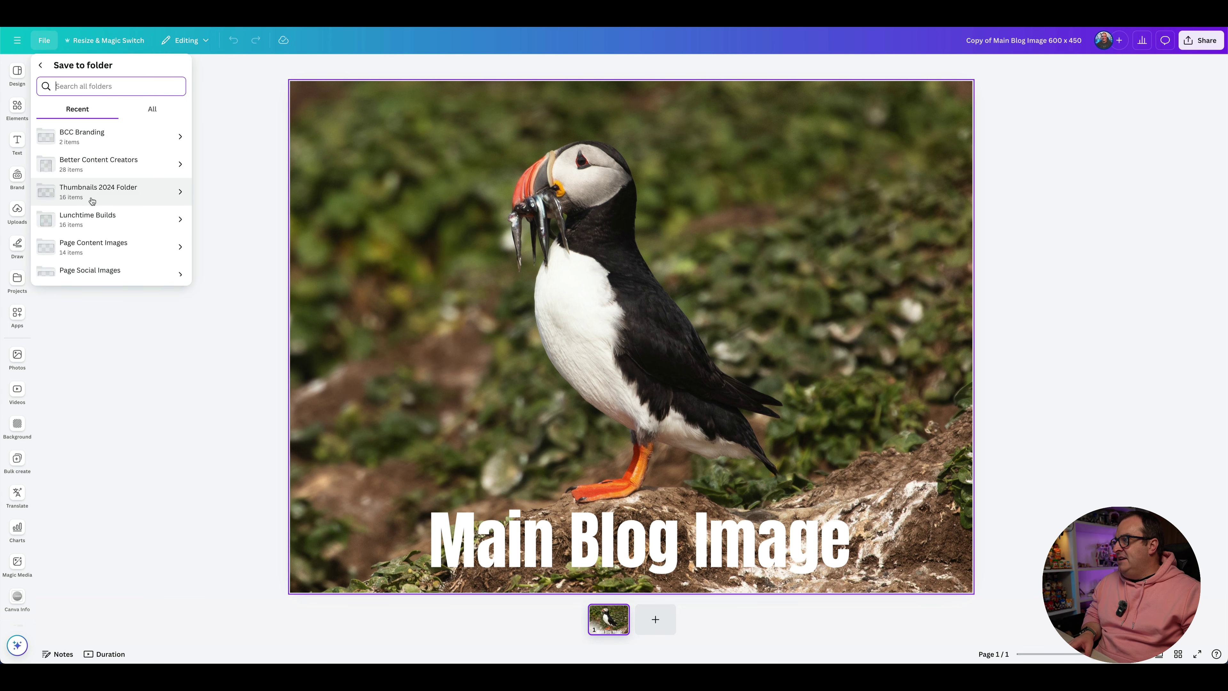
{"action": "left_click", "coordinate": [251, 270]}
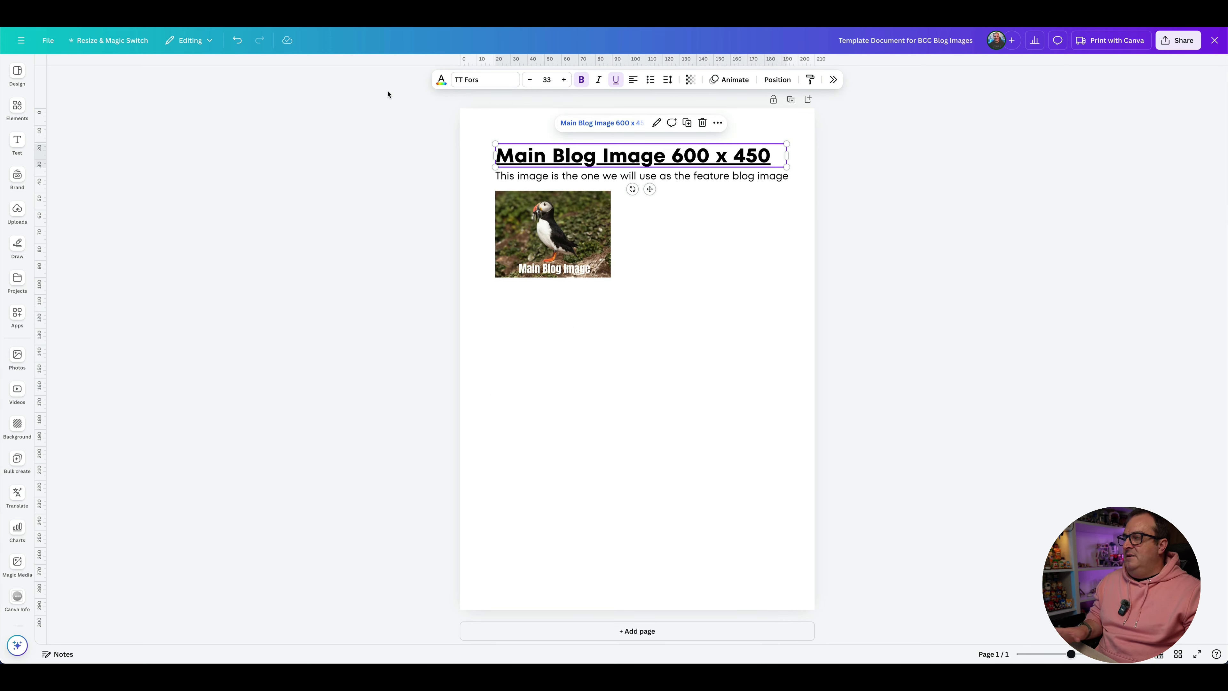
Back in Template Document for BCC Blog Images, duplicate the heading, description and image block twice down the page
{"action": "left_click", "coordinate": [584, 318]}
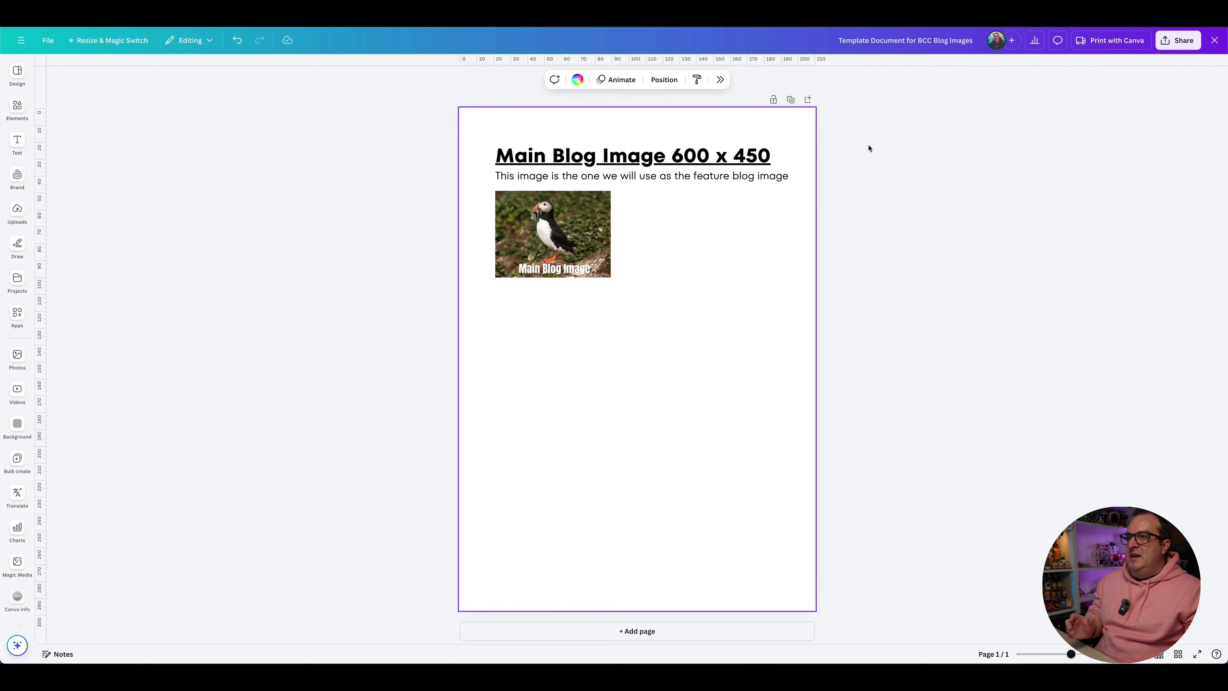
{"action": "left_click_drag", "start_coordinate": [859, 135], "coordinate": [470, 273]}
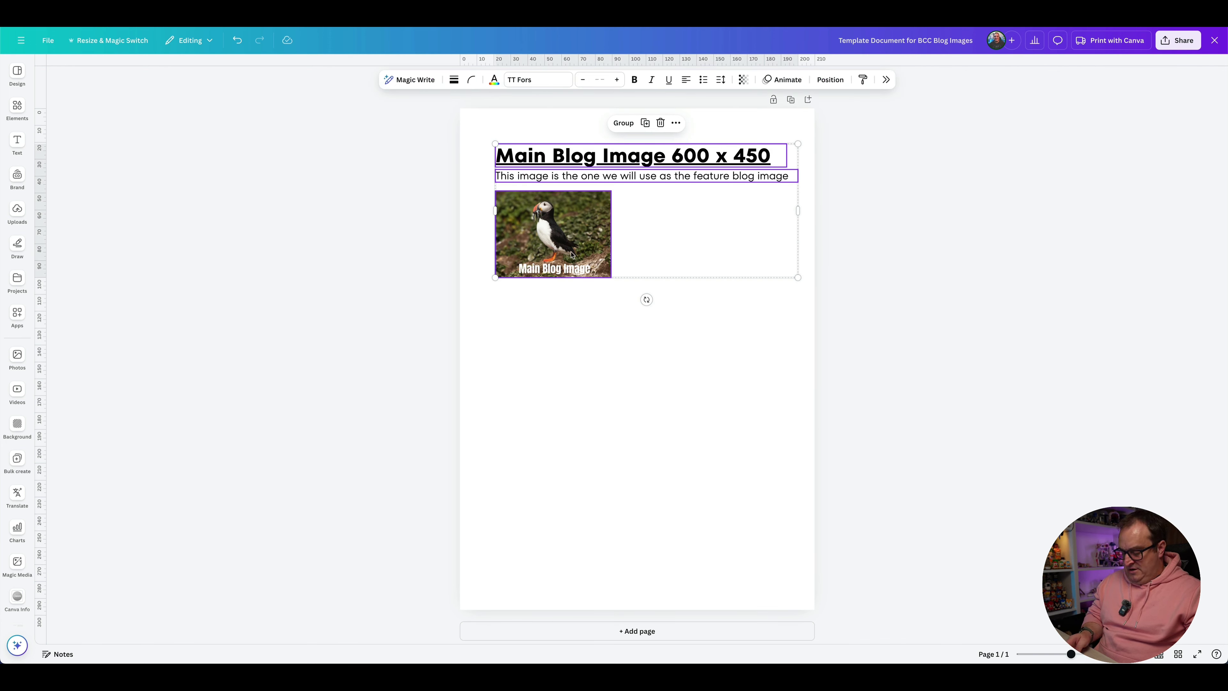
{"action": "key", "text": "ctrl+d"}
{"action": "key", "text": "ctrl+d"}
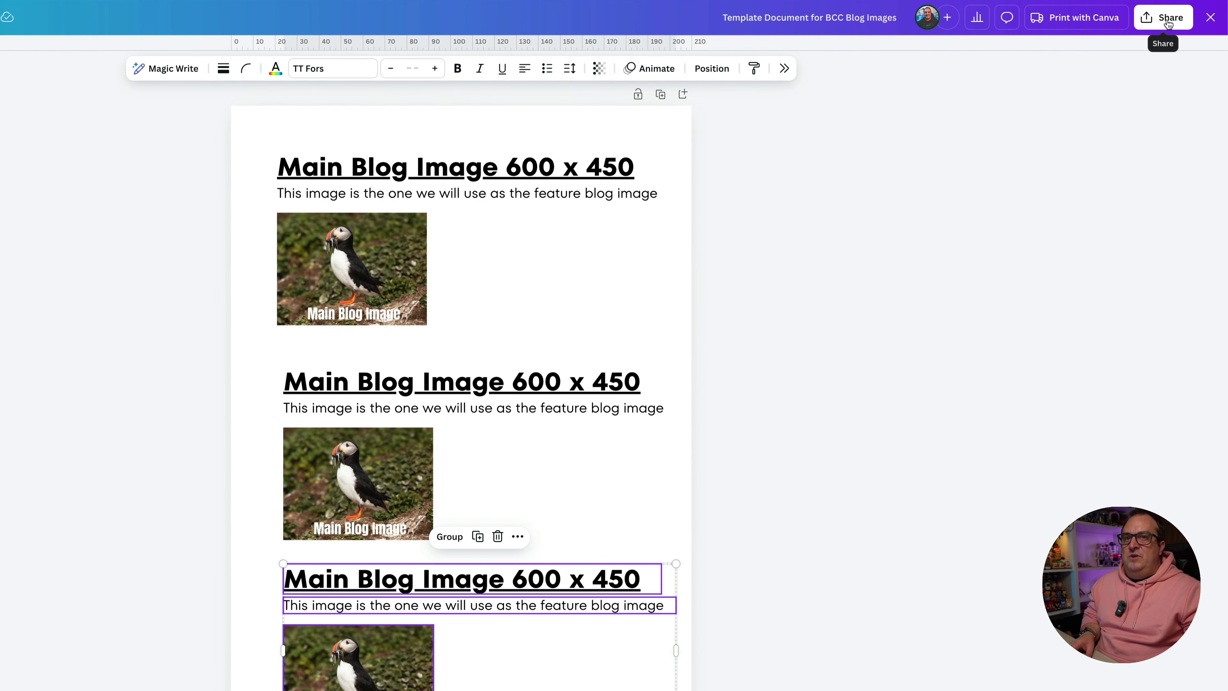
Download the template document as PDF Standard
{"action": "left_click", "coordinate": [1168, 22]}
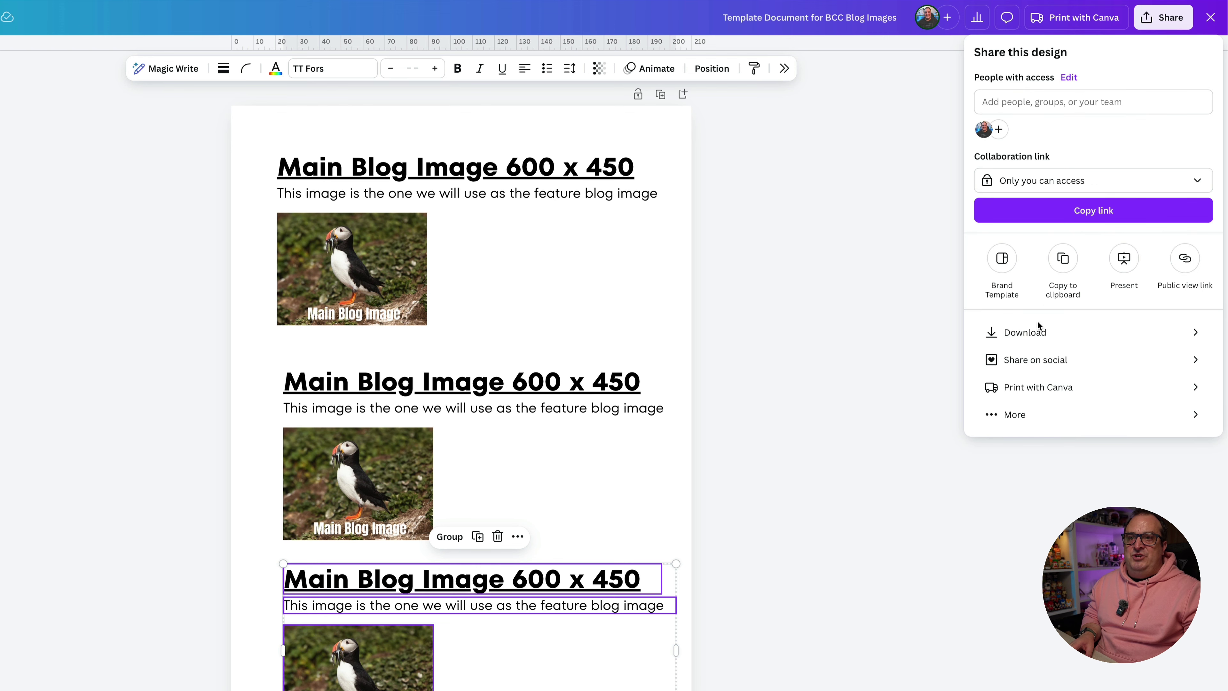
{"action": "left_click", "coordinate": [1038, 337]}
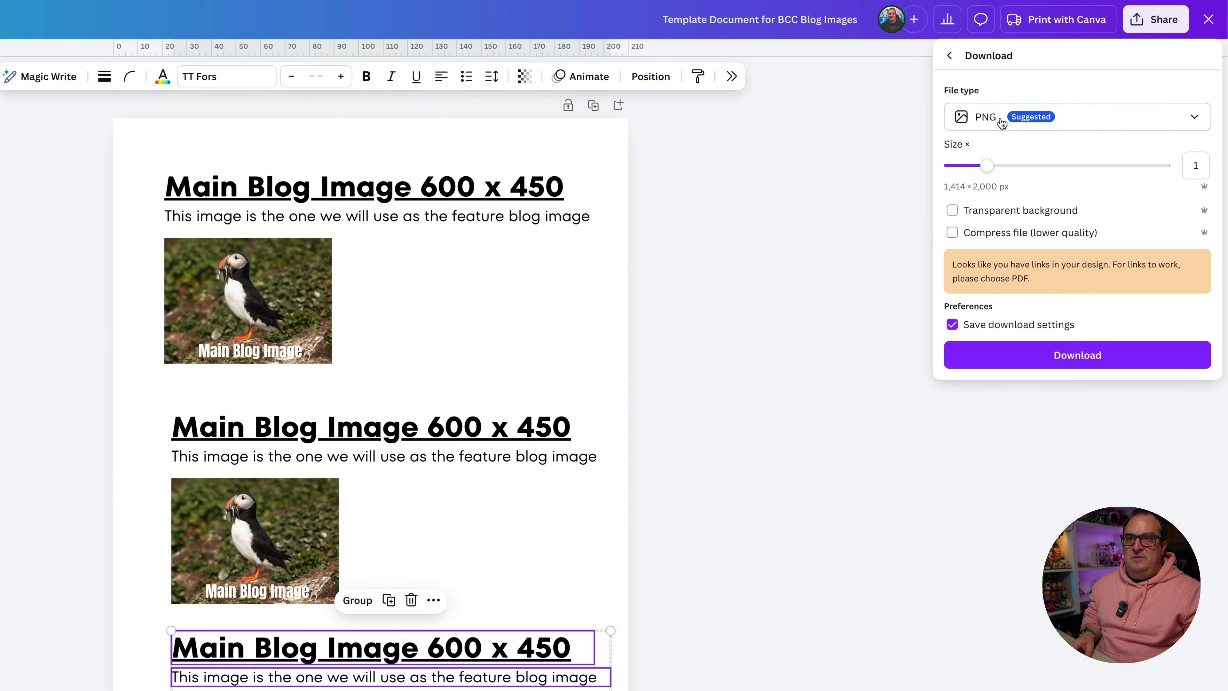
{"action": "left_click", "coordinate": [1018, 113]}
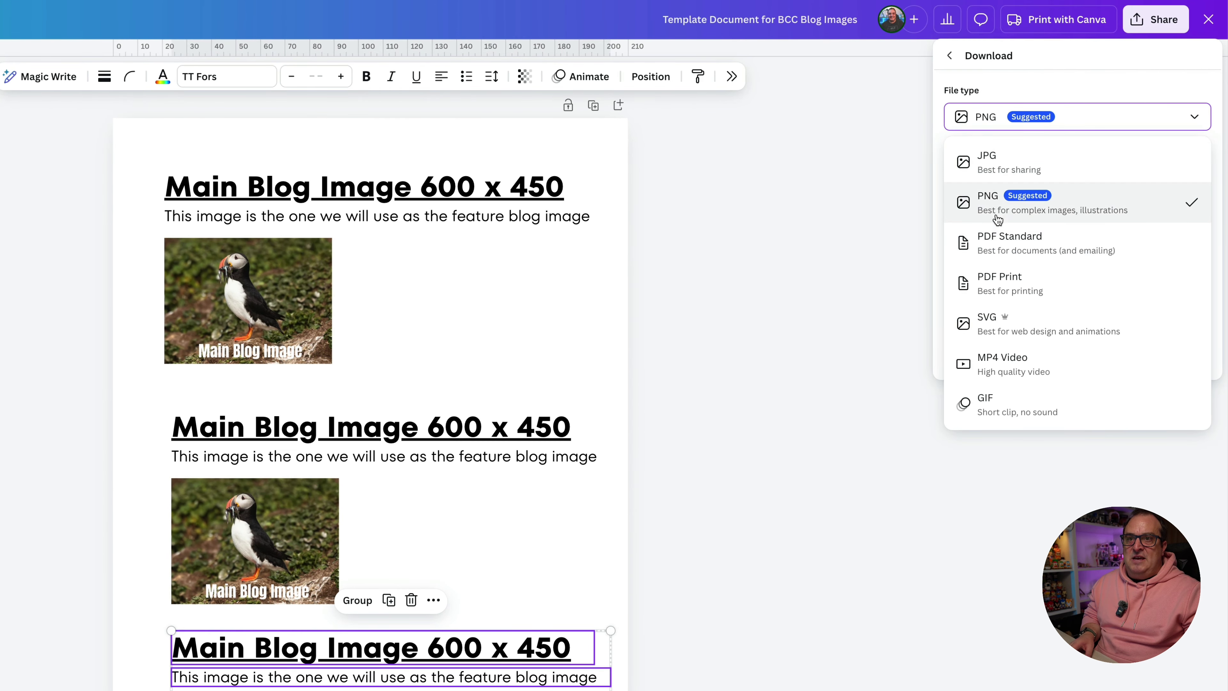
{"action": "left_click", "coordinate": [1006, 248]}
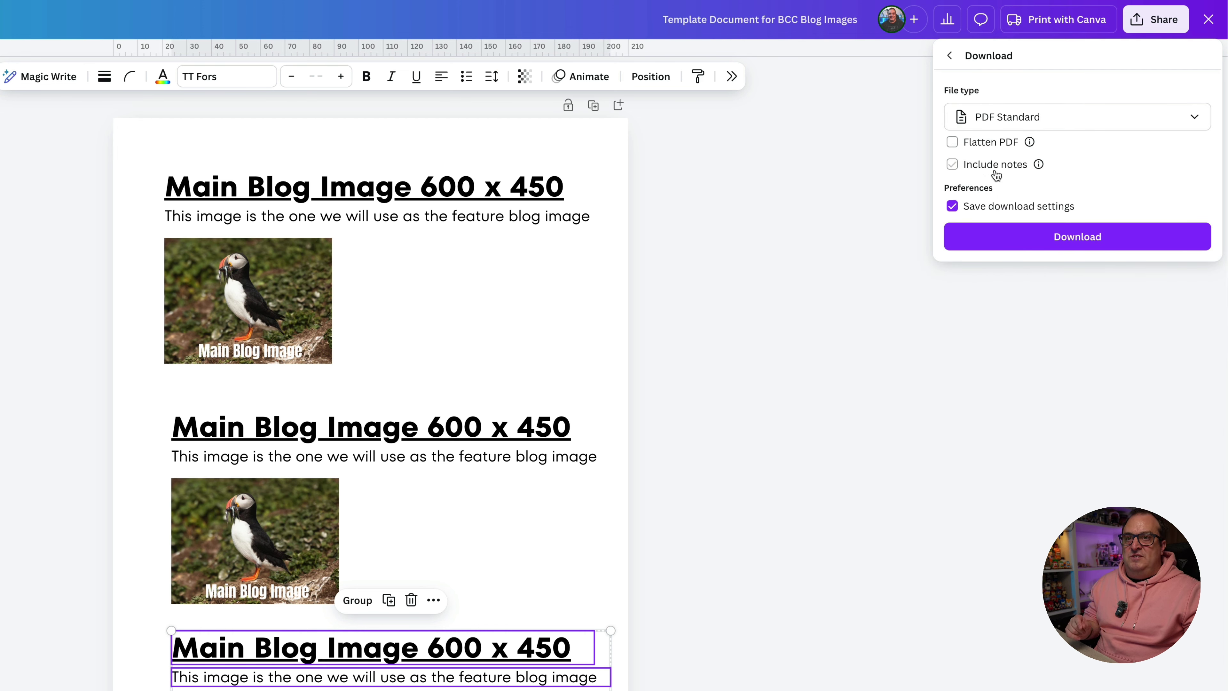
{"action": "left_click", "coordinate": [1016, 239]}
{"action": "left_click", "coordinate": [935, 310]}
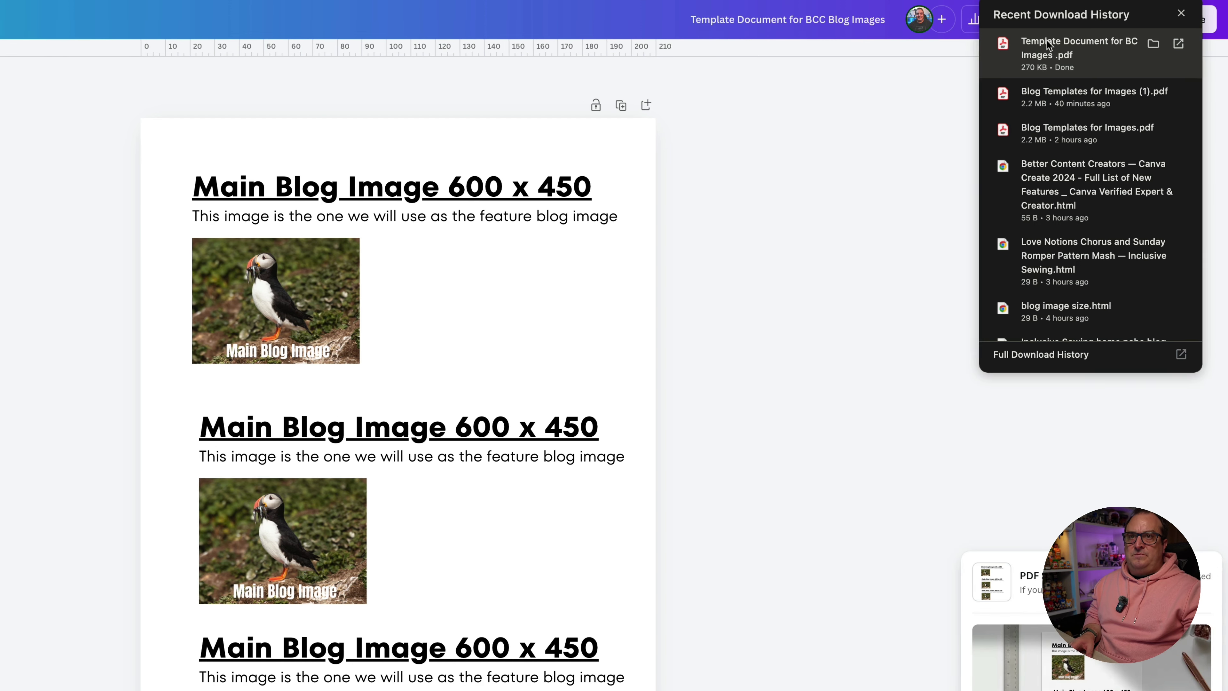
Open the downloaded PDF and test the link on the first "Main Blog Image 600 x 450" heading
{"action": "left_click", "coordinate": [1052, 66]}
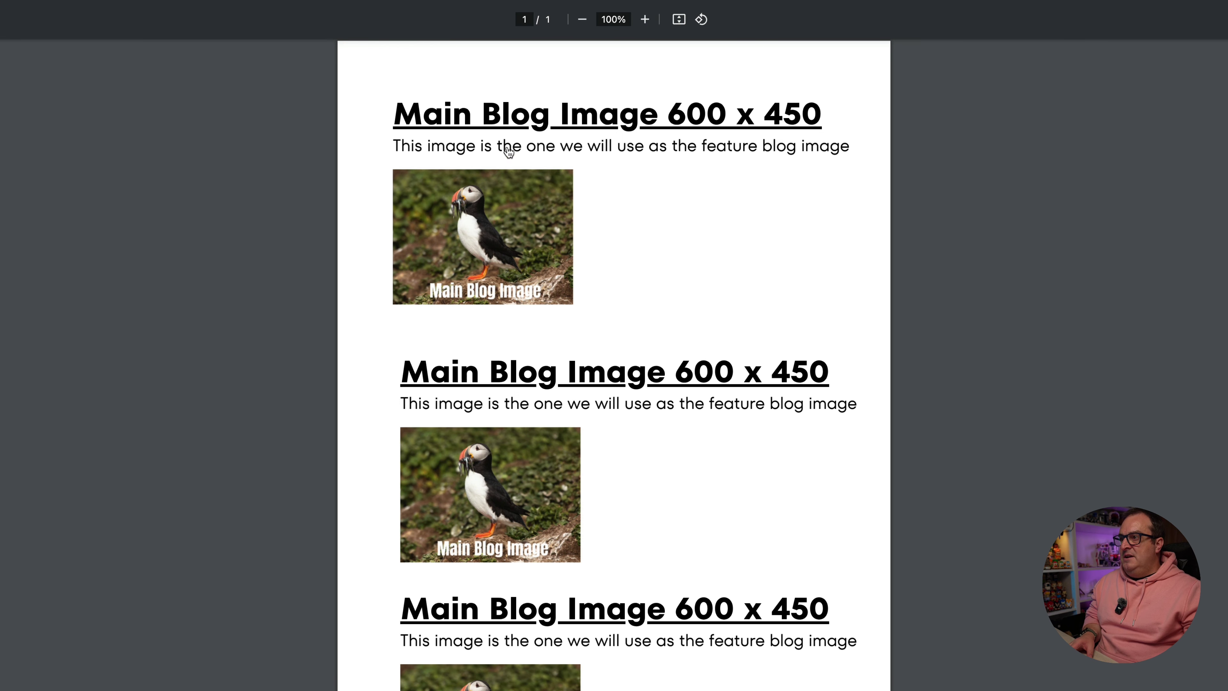
{"action": "left_click", "coordinate": [501, 114]}
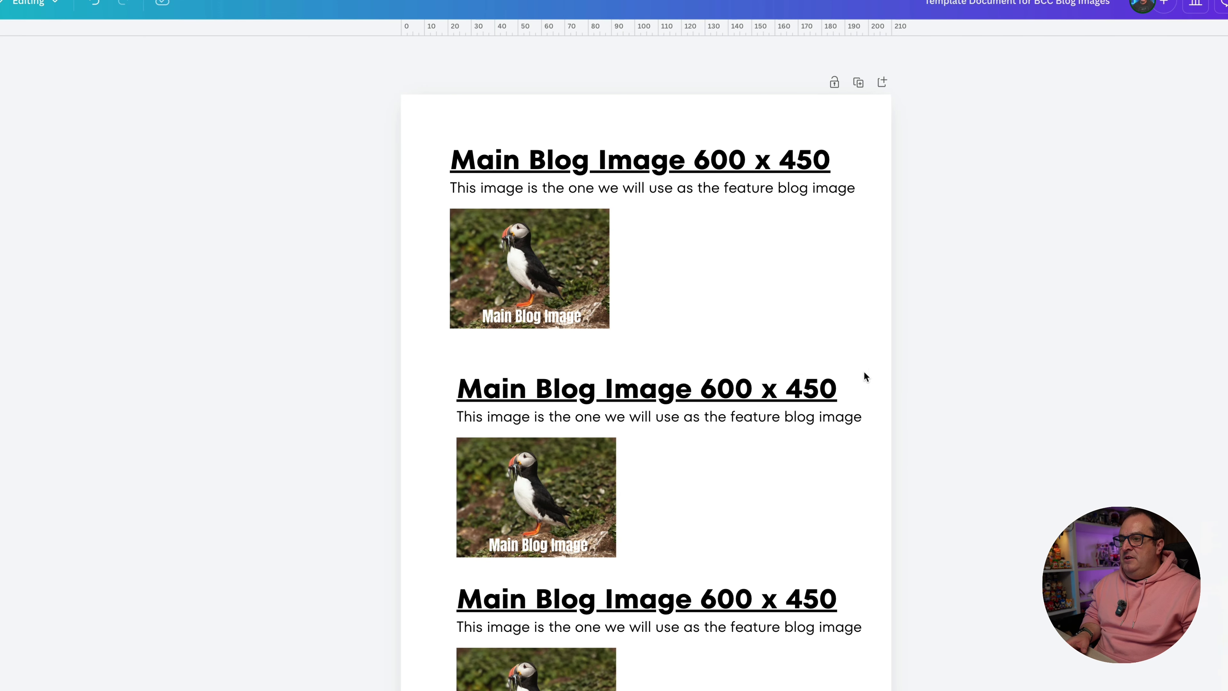
Delete the two duplicated blocks from the template document, keeping only the original heading, description and image
{"action": "left_click_drag", "start_coordinate": [891, 368], "coordinate": [340, 690]}
{"action": "key", "text": "Delete"}
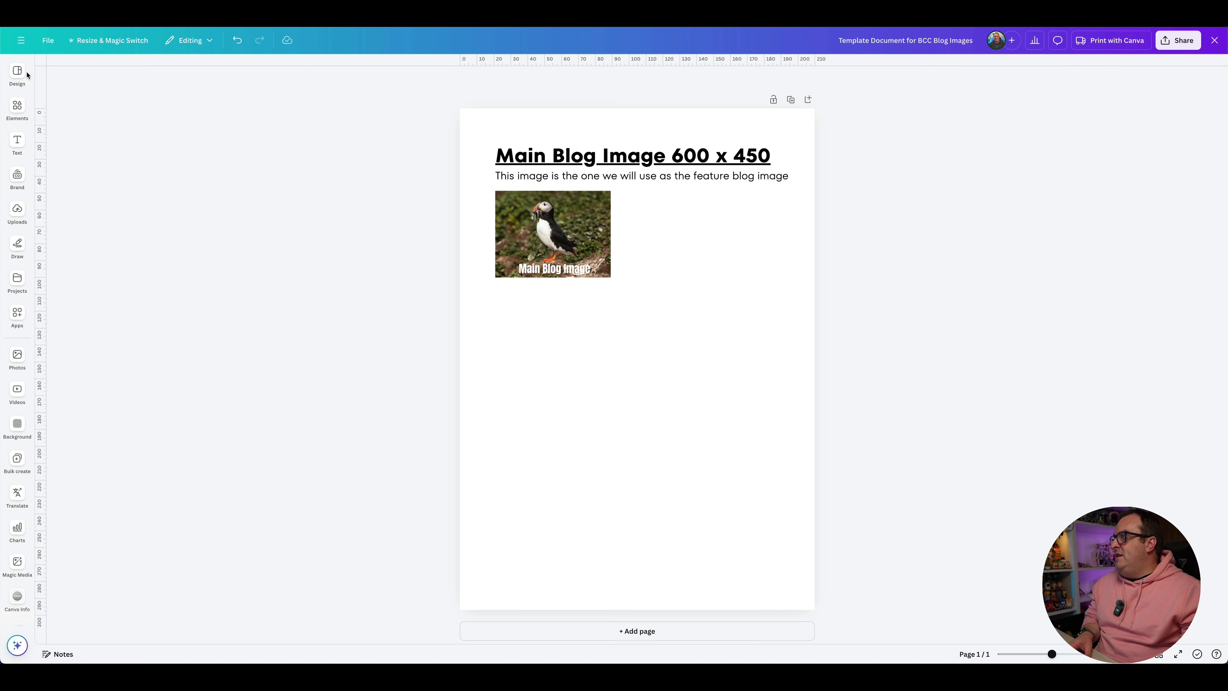
{"action": "left_click", "coordinate": [17, 73]}
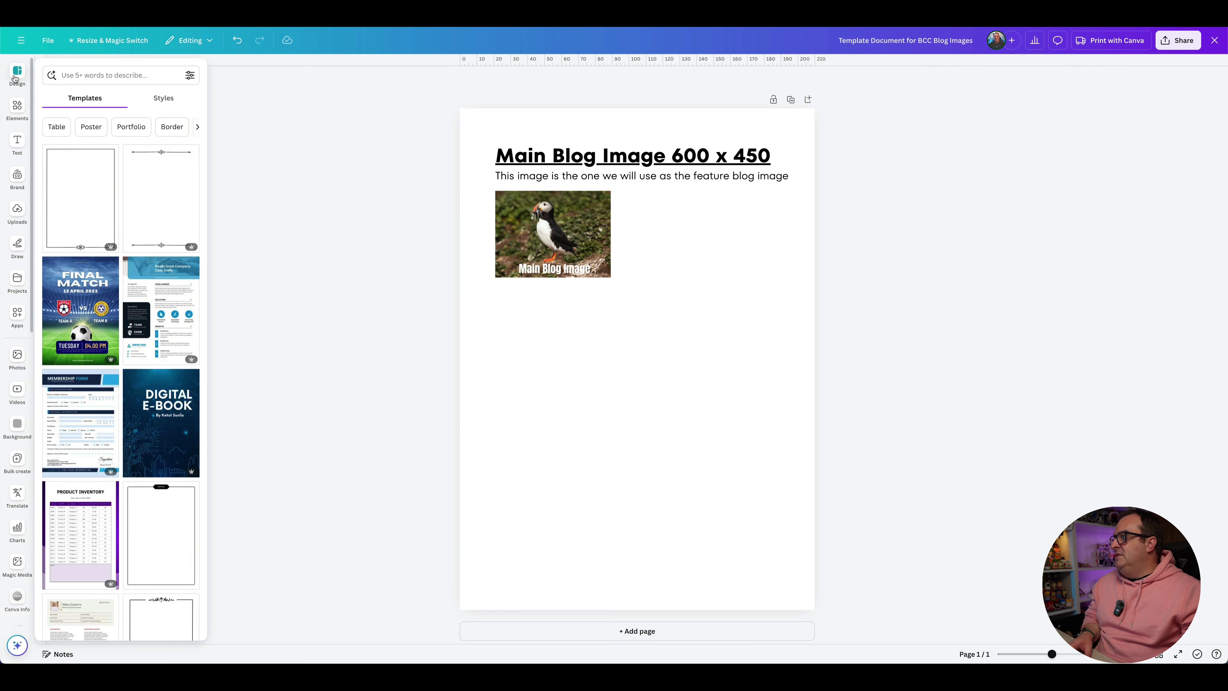
{"action": "left_click", "coordinate": [15, 74]}
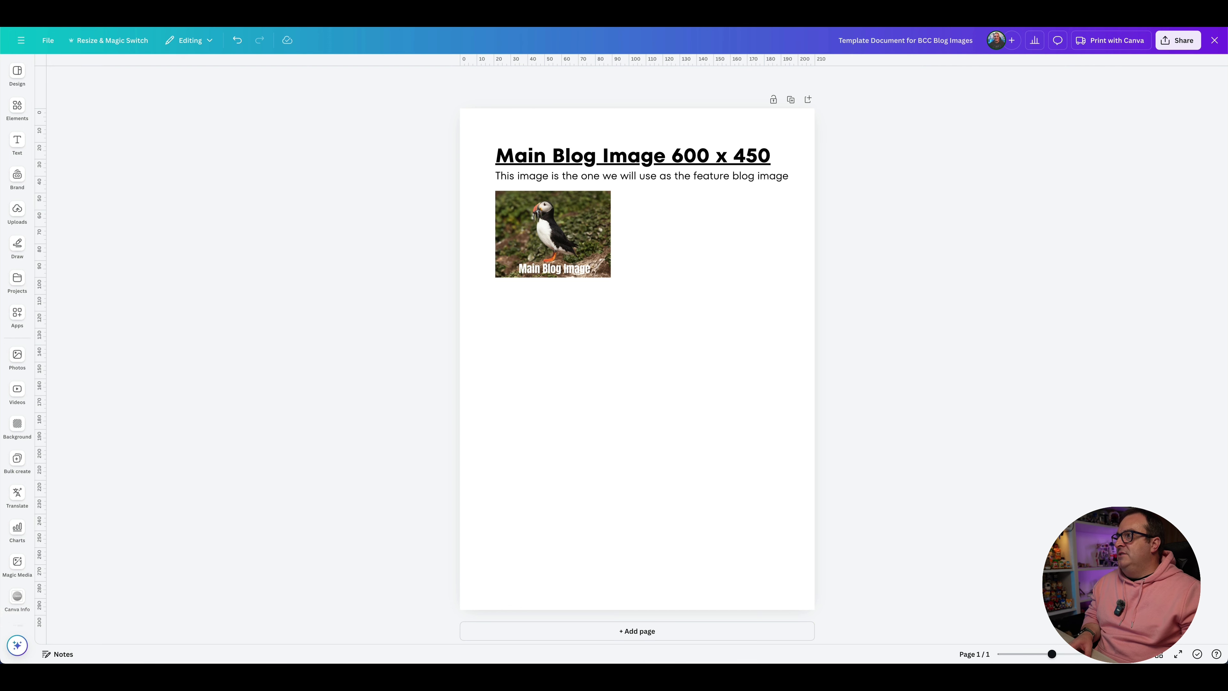
Open the Better Content Creators profile page on Canva in a new browser tab
{"action": "key", "text": "super+t"}
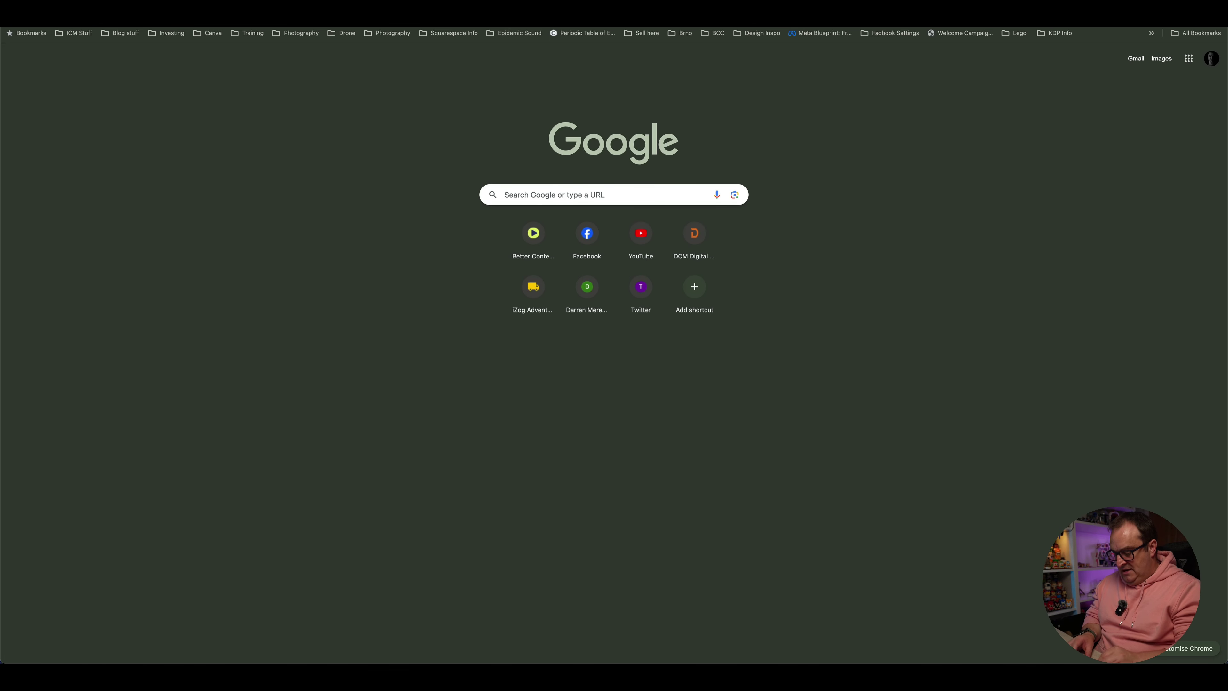
{"action": "type", "text": "canv"}
{"action": "key", "text": "Return"}
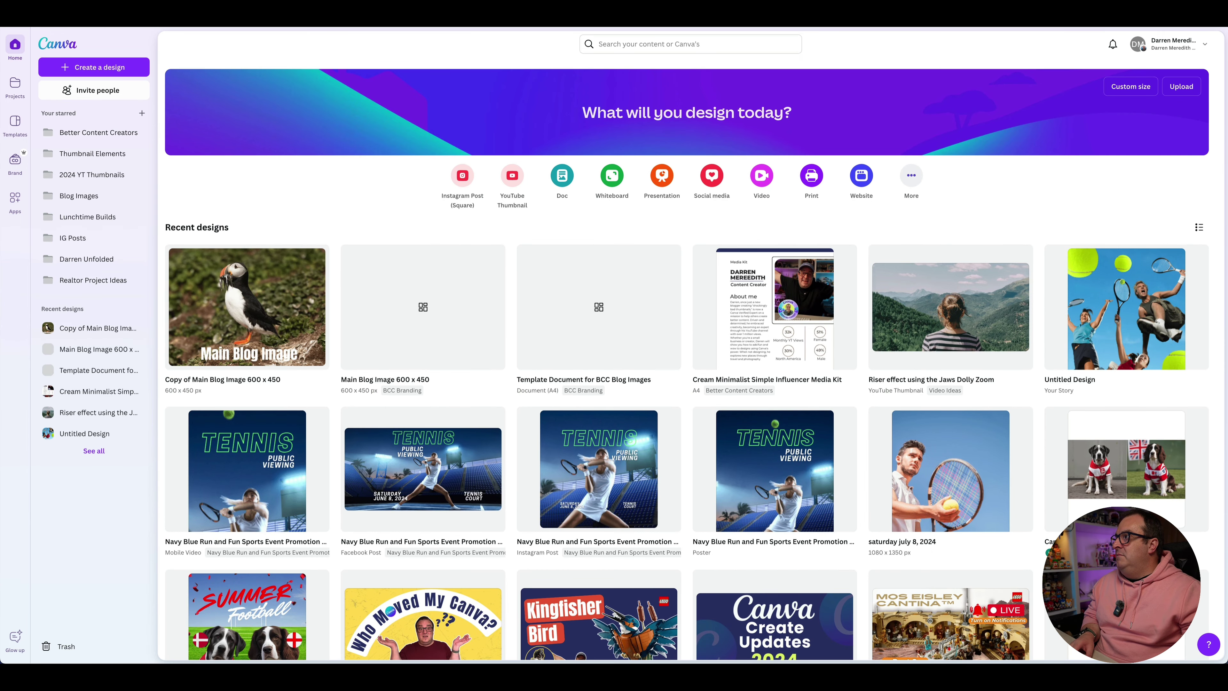
{"action": "key", "text": "super+l"}
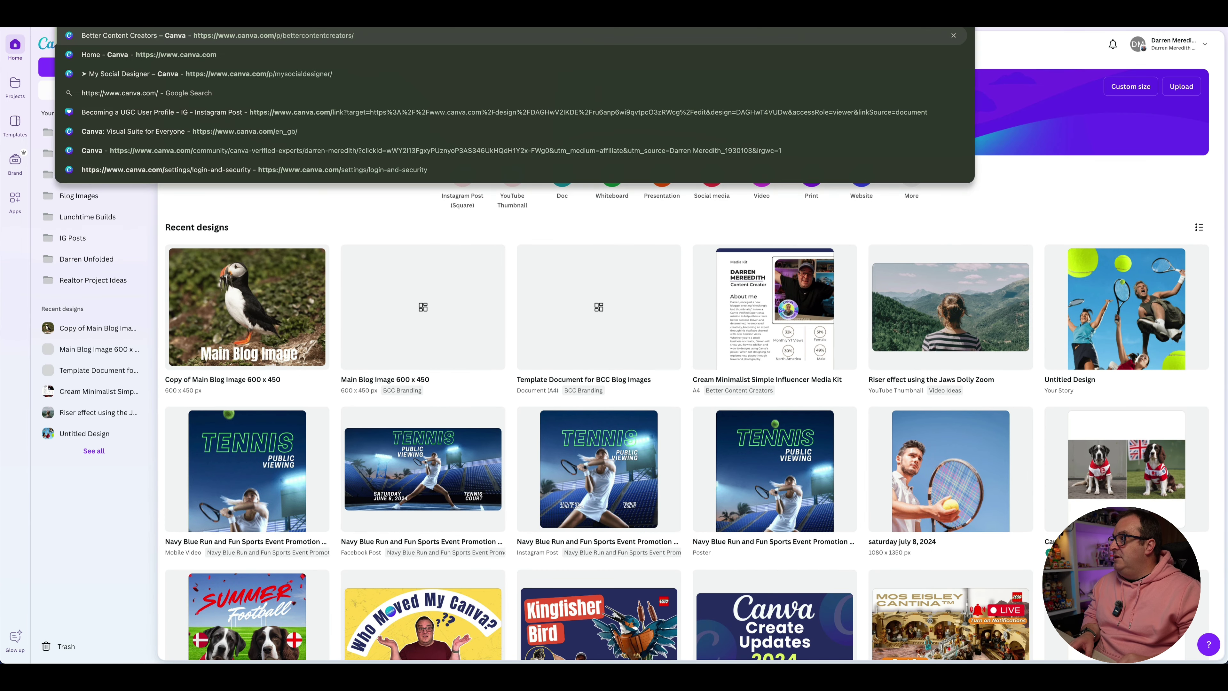
{"action": "key", "text": "Escape"}
{"action": "key", "text": "Return"}
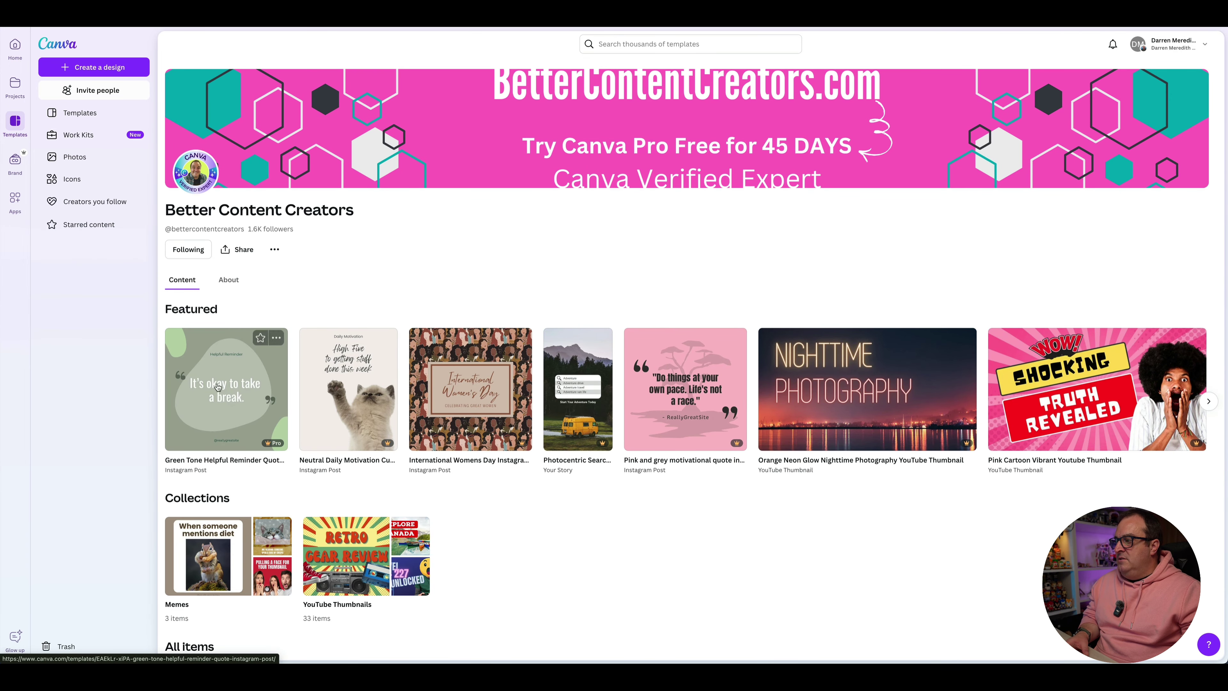
Open the featured Green Tone Helpful Reminder Quote Instagram Post template and start customising it as a design
{"action": "left_click", "coordinate": [232, 389]}
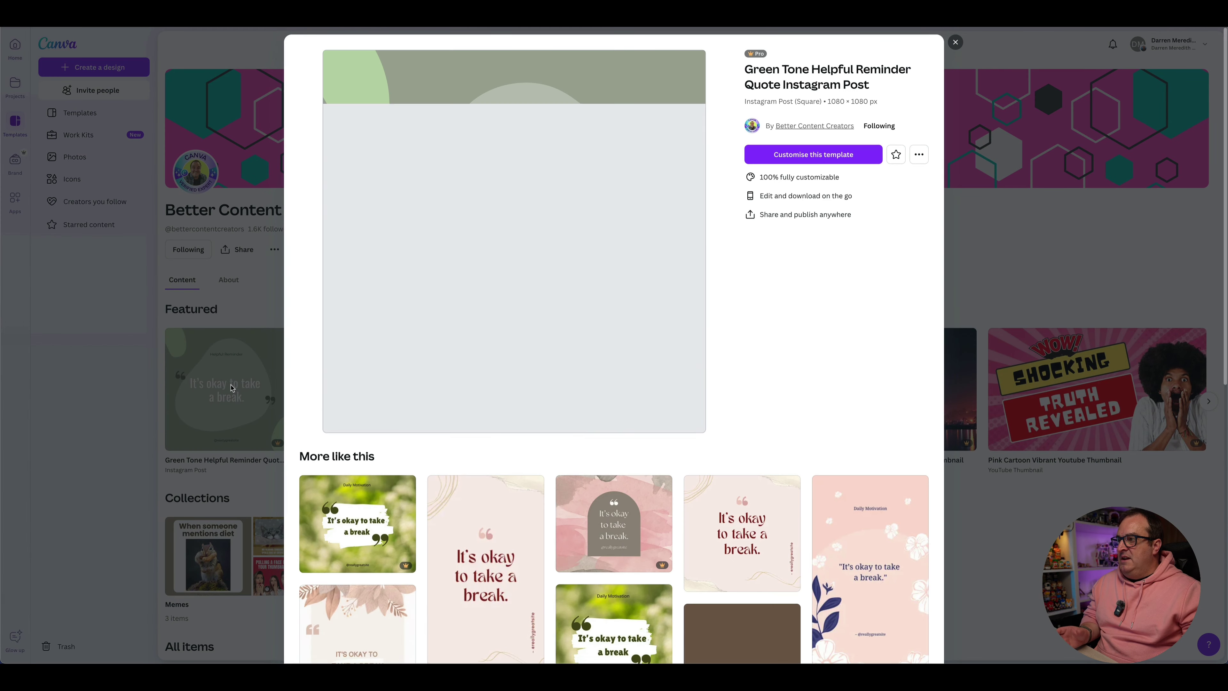
{"action": "left_click", "coordinate": [919, 155]}
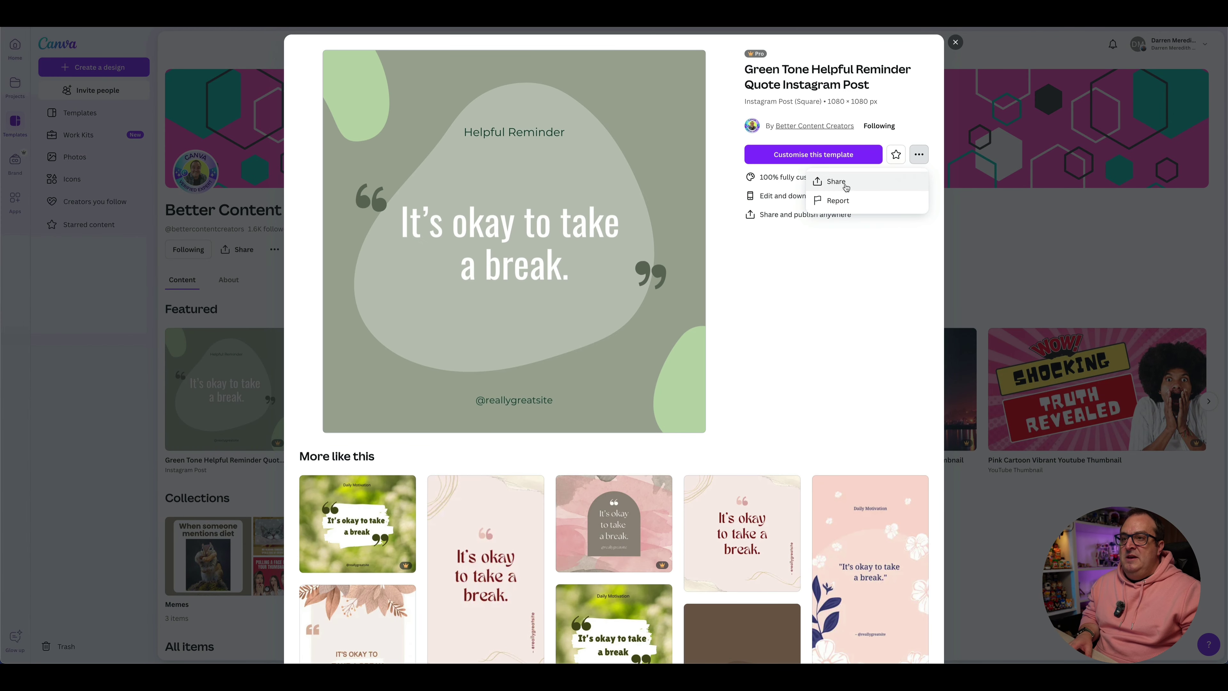
{"action": "left_click", "coordinate": [836, 182]}
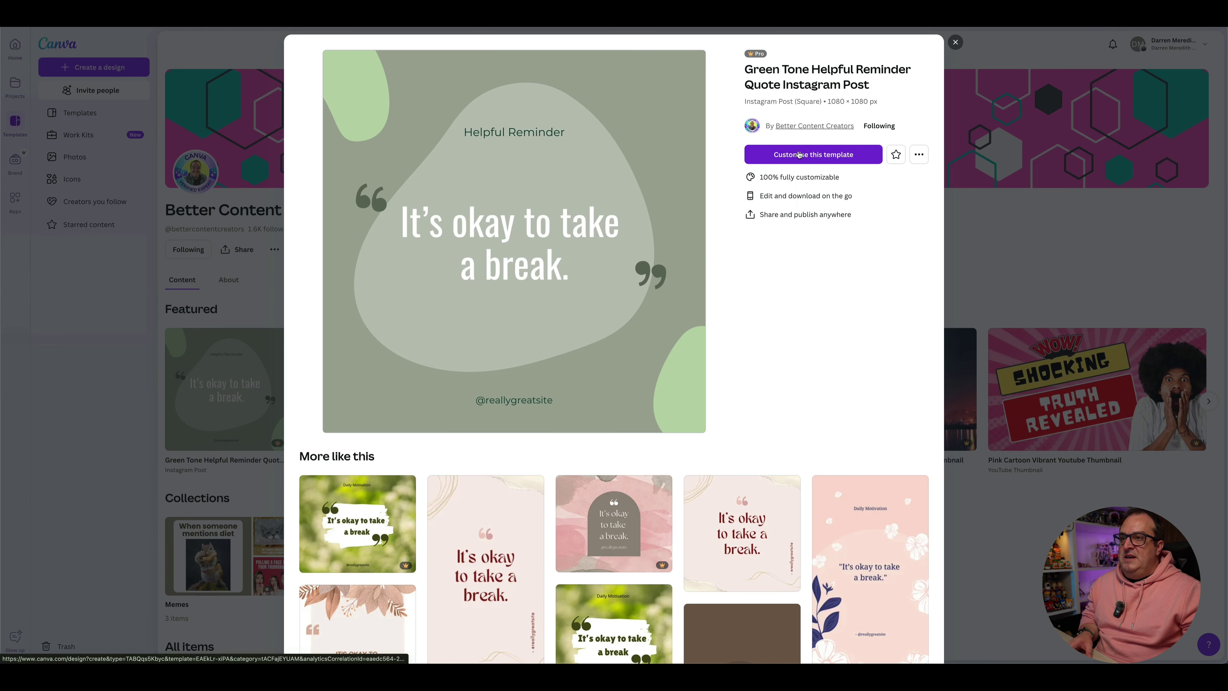
{"action": "left_click", "coordinate": [822, 158]}
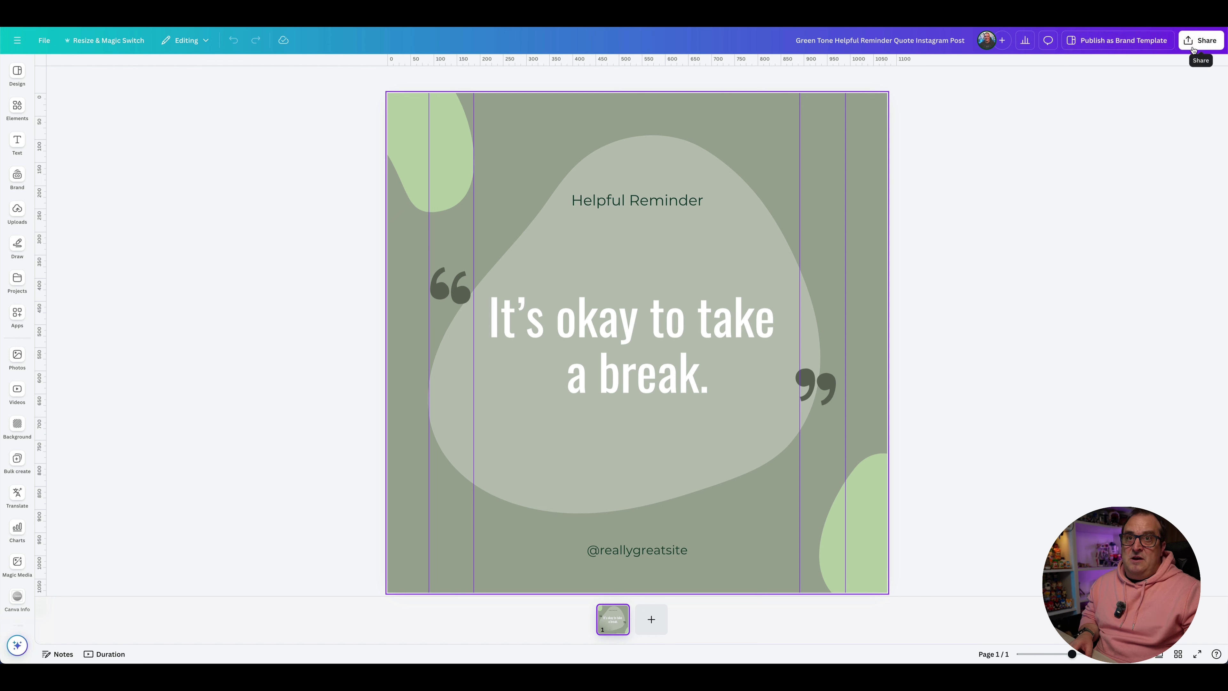
Copy the Helpful Reminder quote design to the clipboard as an image
{"action": "left_click", "coordinate": [1192, 48]}
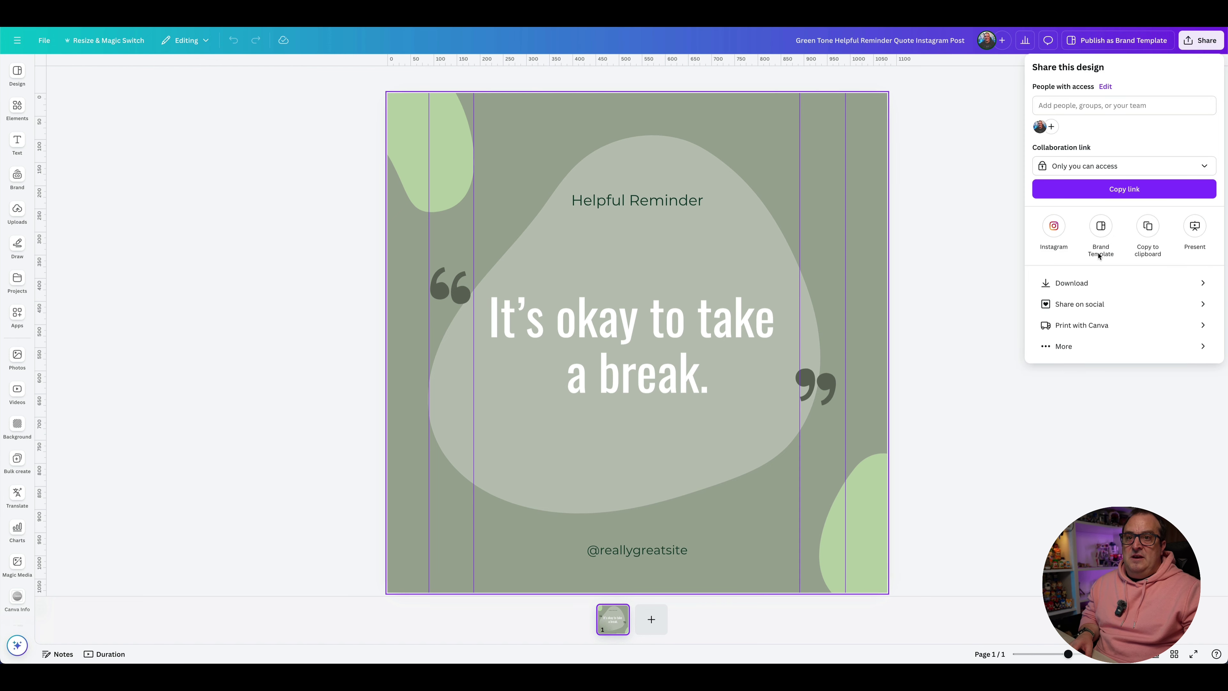
{"action": "left_click", "coordinate": [1147, 227]}
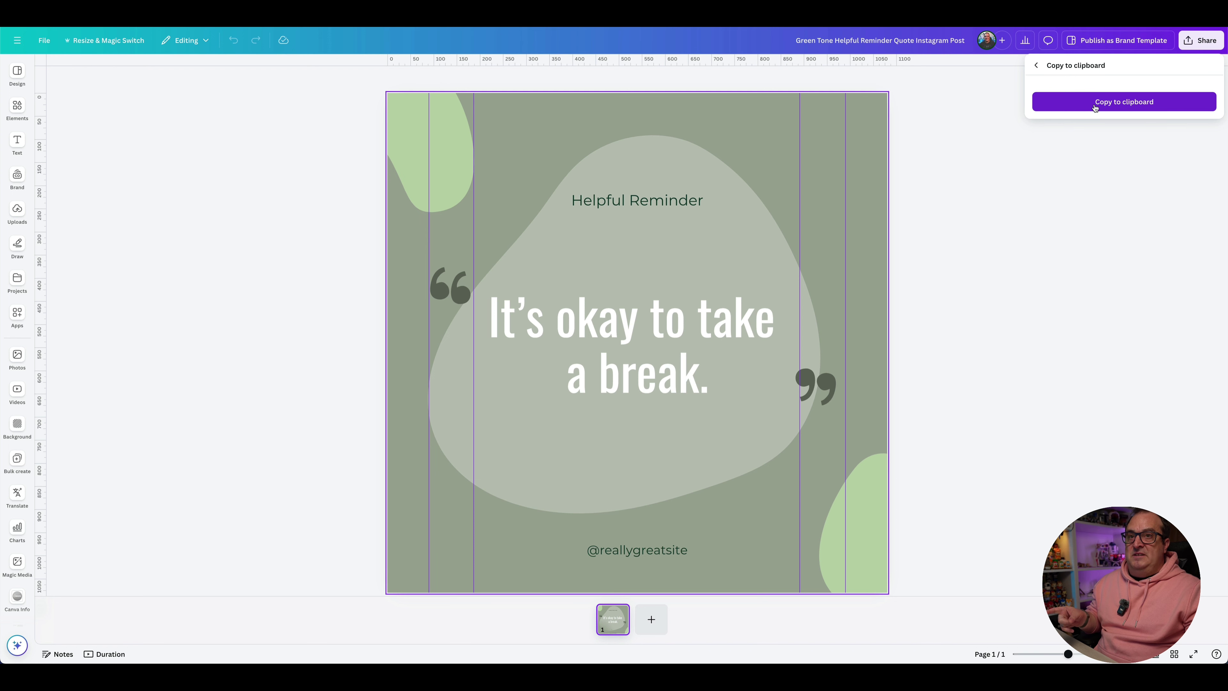
{"action": "left_click", "coordinate": [1095, 104]}
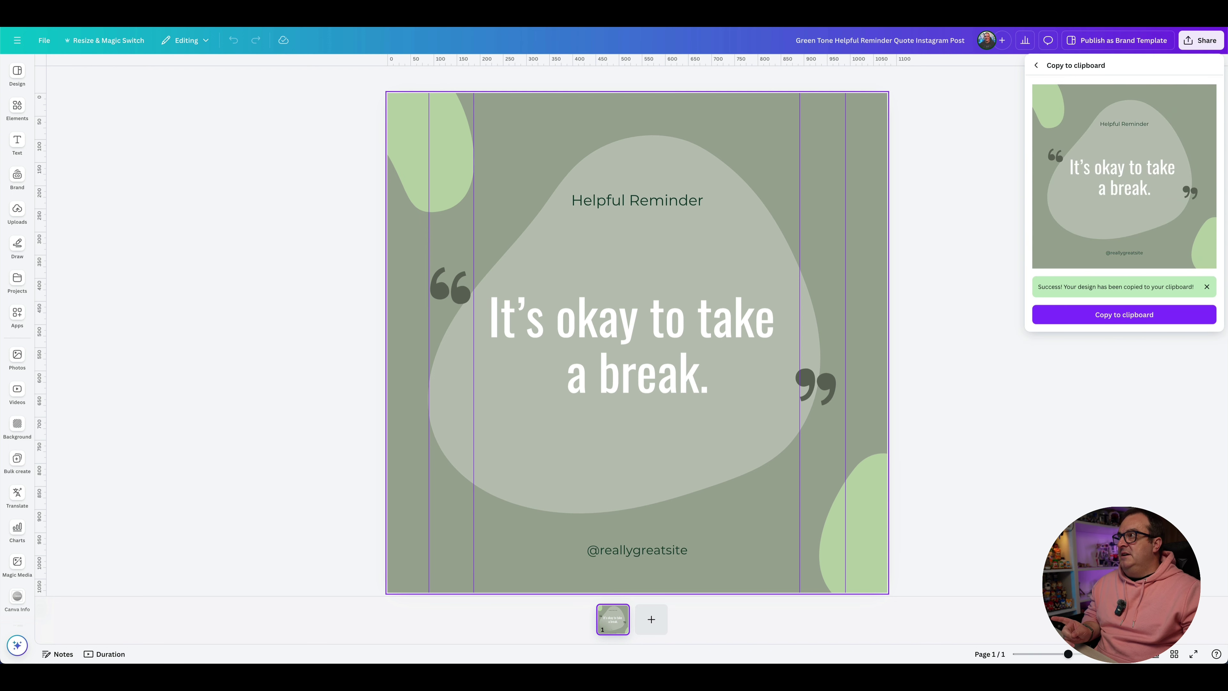
Paste the quote image into Template Document for BCC Blog Images, shrink it to the puffin image's width and left-align it below
{"action": "key", "text": "ctrl+Tab"}
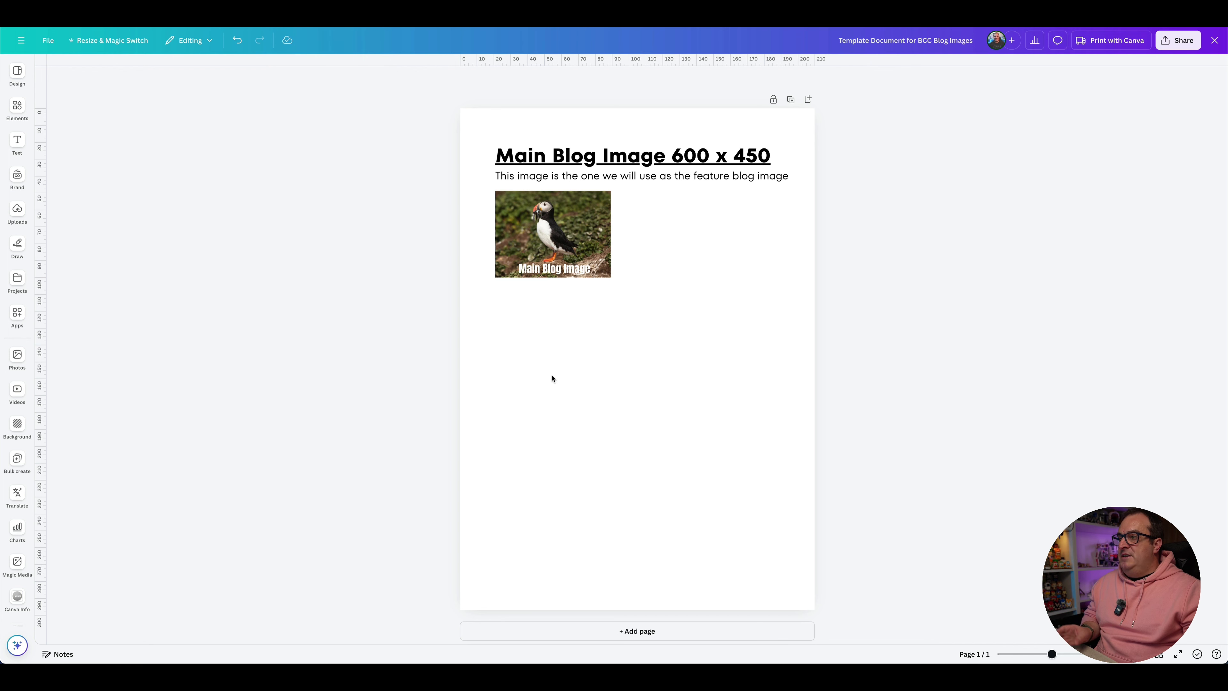
{"action": "left_click", "coordinate": [553, 378]}
{"action": "key", "text": "ctrl+v"}
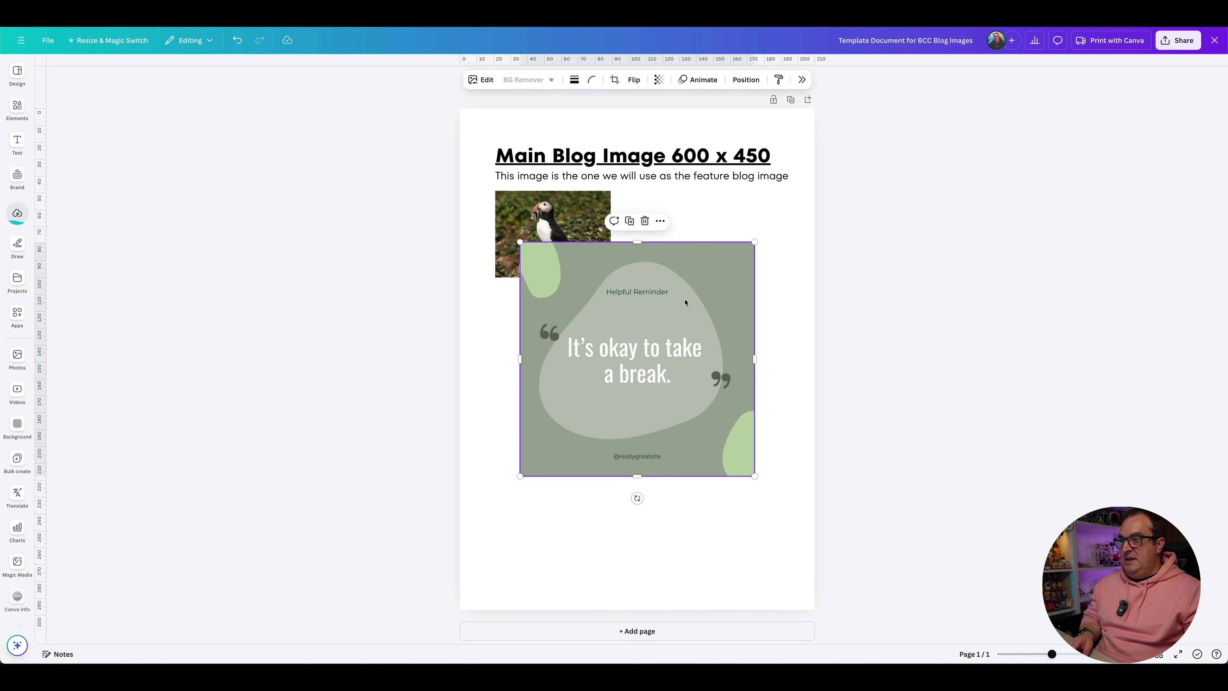
{"action": "left_click_drag", "start_coordinate": [757, 242], "coordinate": [635, 360]}
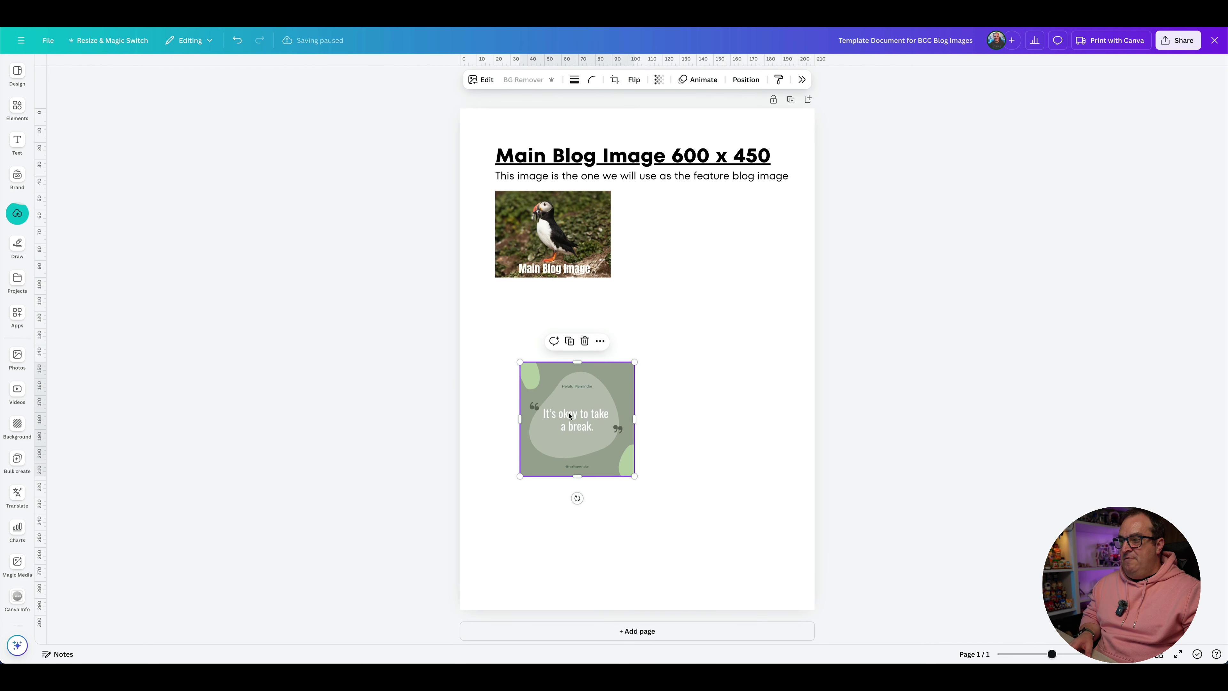
{"action": "left_click_drag", "start_coordinate": [569, 412], "coordinate": [543, 425]}
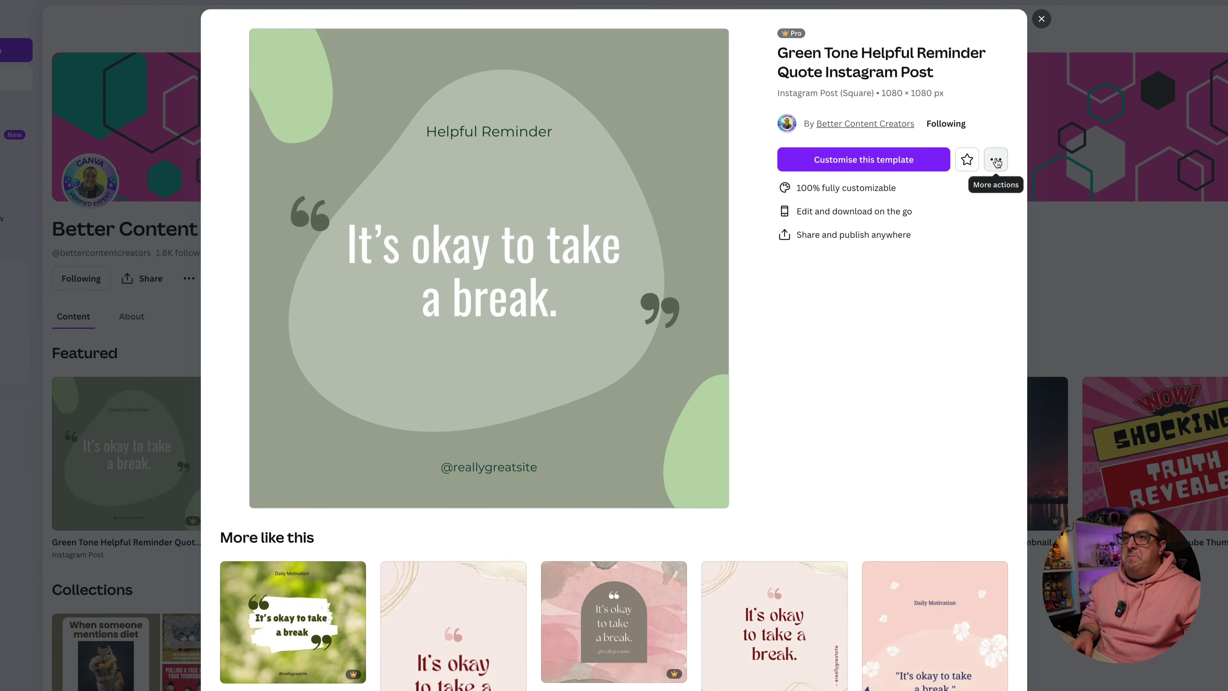
Copy the Green Tone template's share link from its preview page and add it as the link on the pasted quote image
{"action": "left_click", "coordinate": [996, 163]}
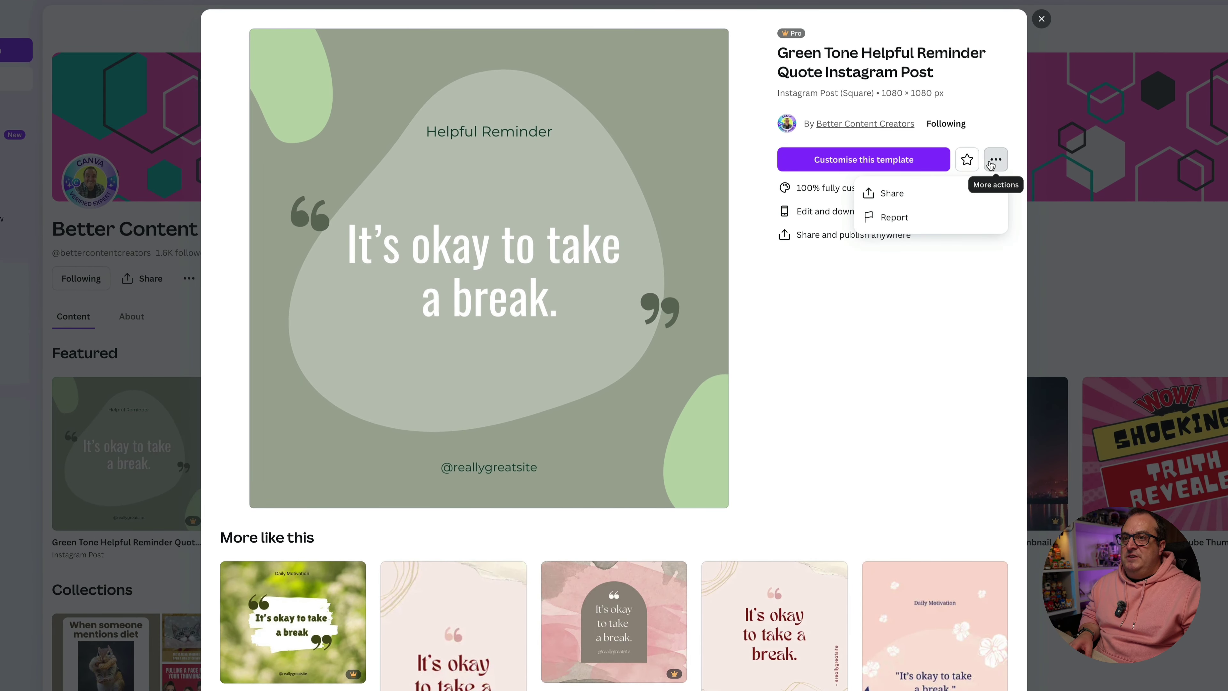
{"action": "left_click", "coordinate": [908, 204]}
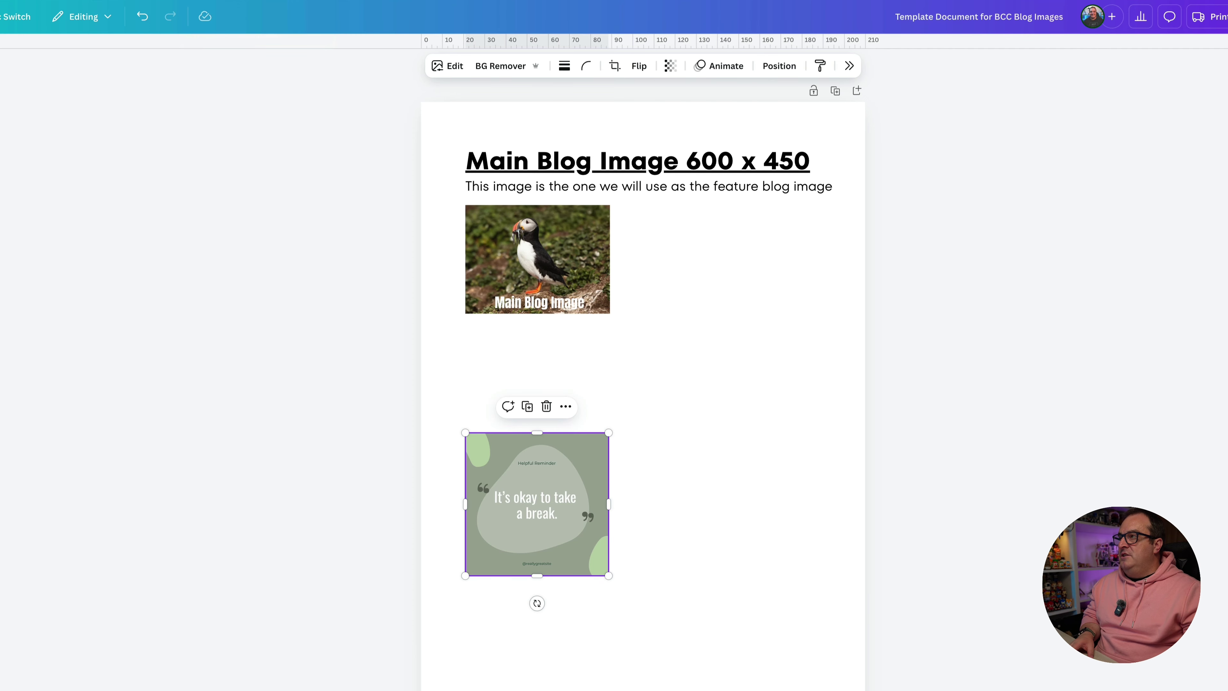
{"action": "left_click", "coordinate": [566, 408]}
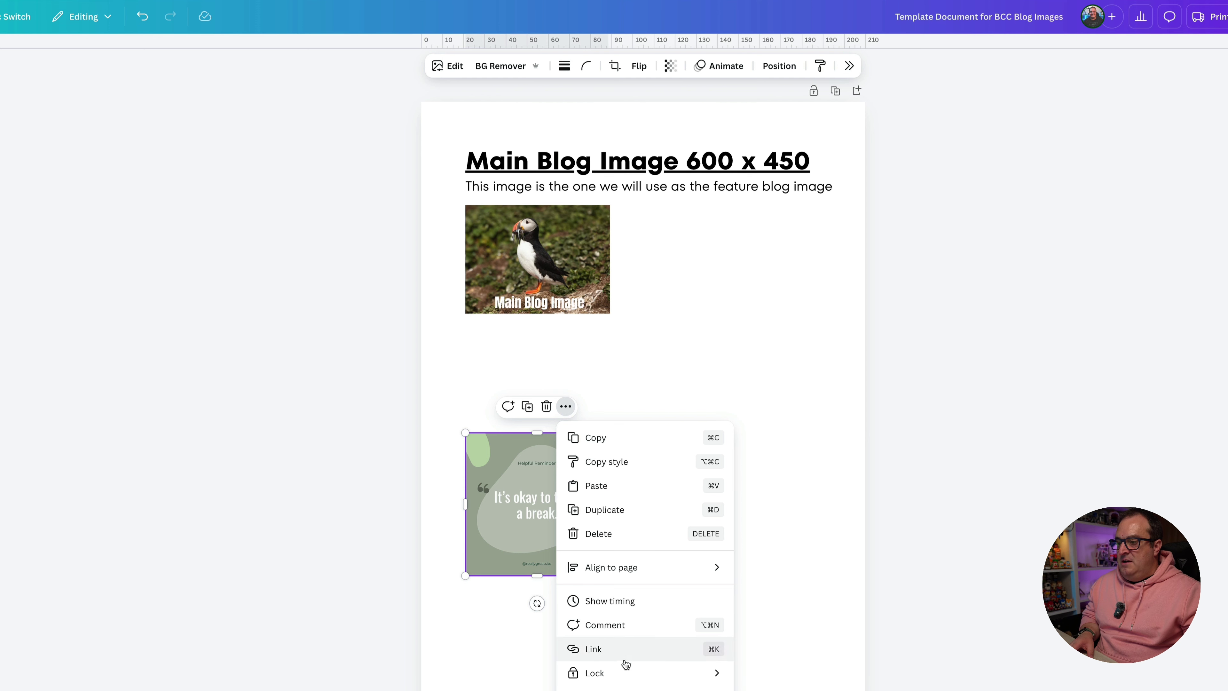
{"action": "left_click", "coordinate": [609, 650]}
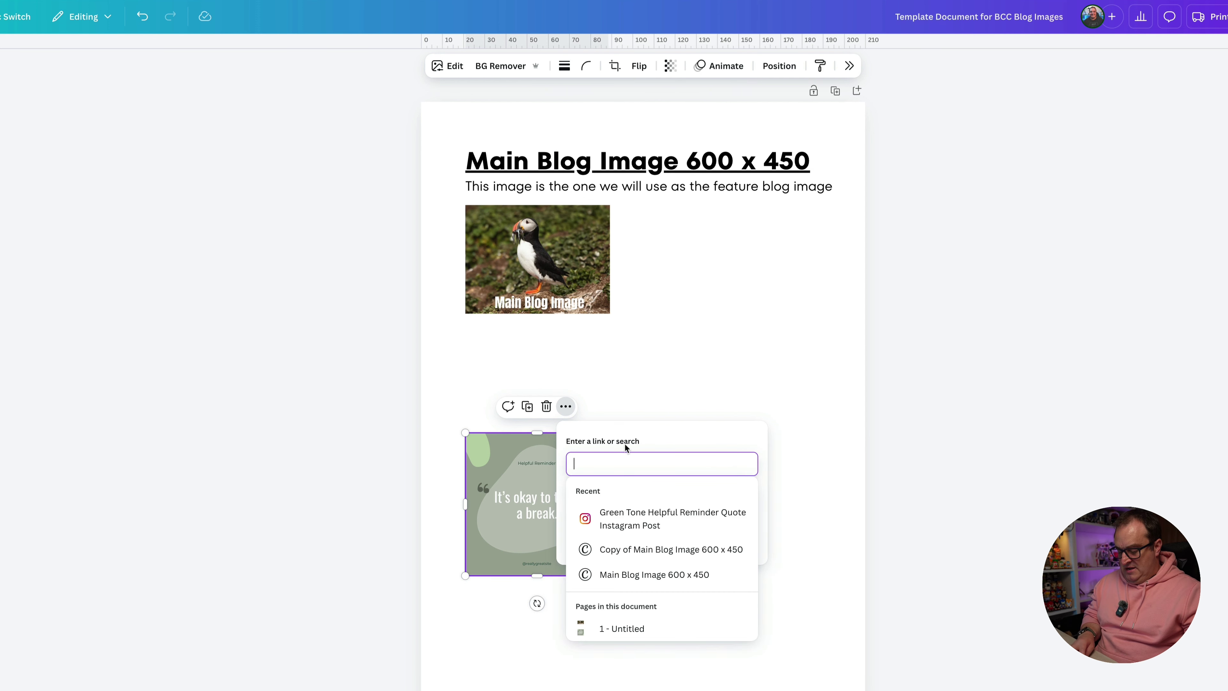
{"action": "key", "text": "ctrl+v"}
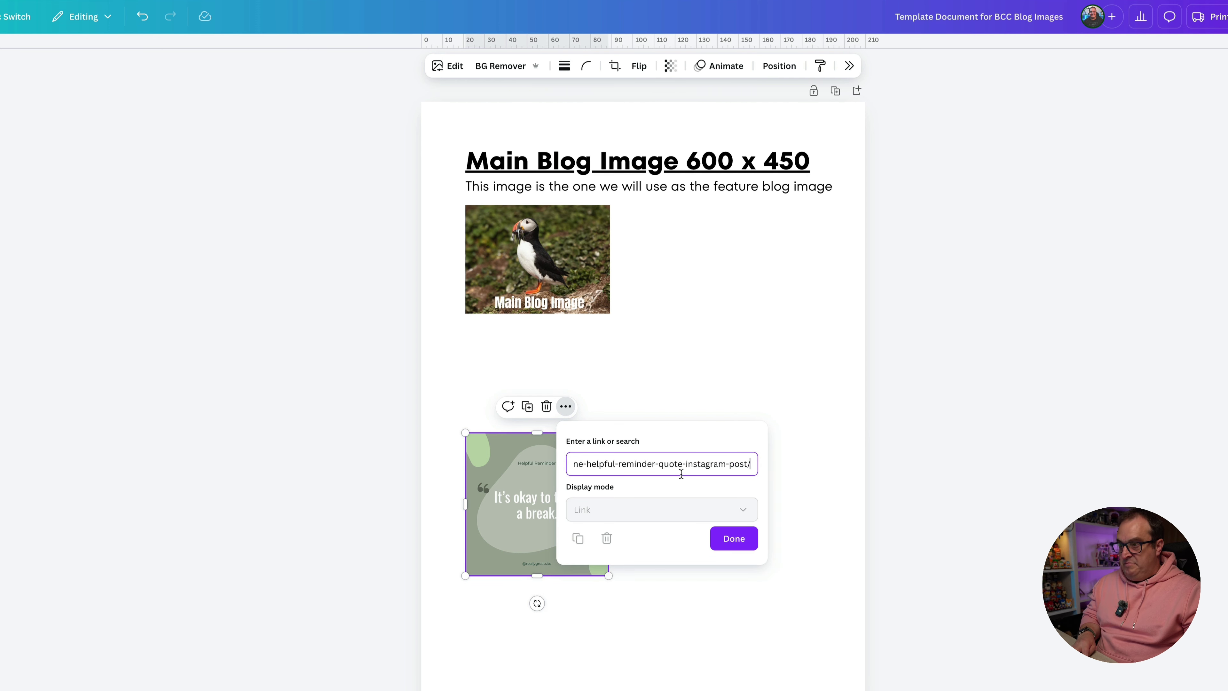
{"action": "left_click", "coordinate": [739, 541]}
{"action": "left_click", "coordinate": [691, 484]}
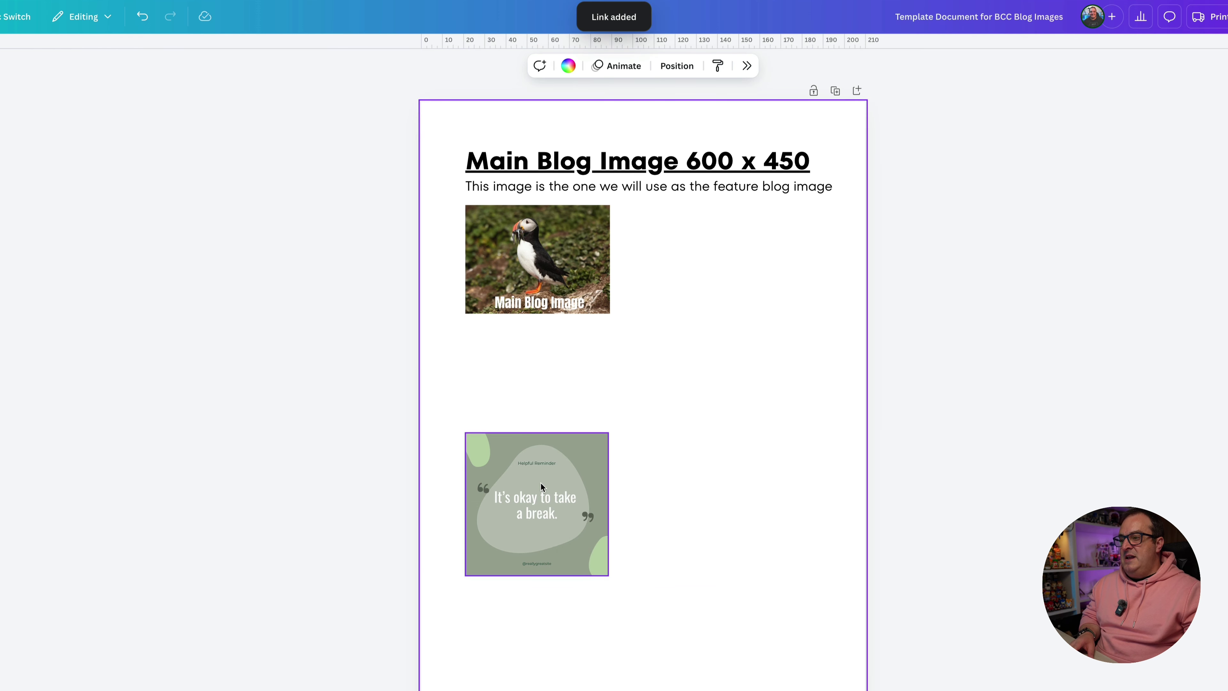
Place a copy of the "Main Blog Image 600 x 450" heading above the quote image and remove the copy's link
{"action": "left_click", "coordinate": [547, 162]}
{"action": "left_click_drag", "start_coordinate": [546, 162], "coordinate": [541, 408]}
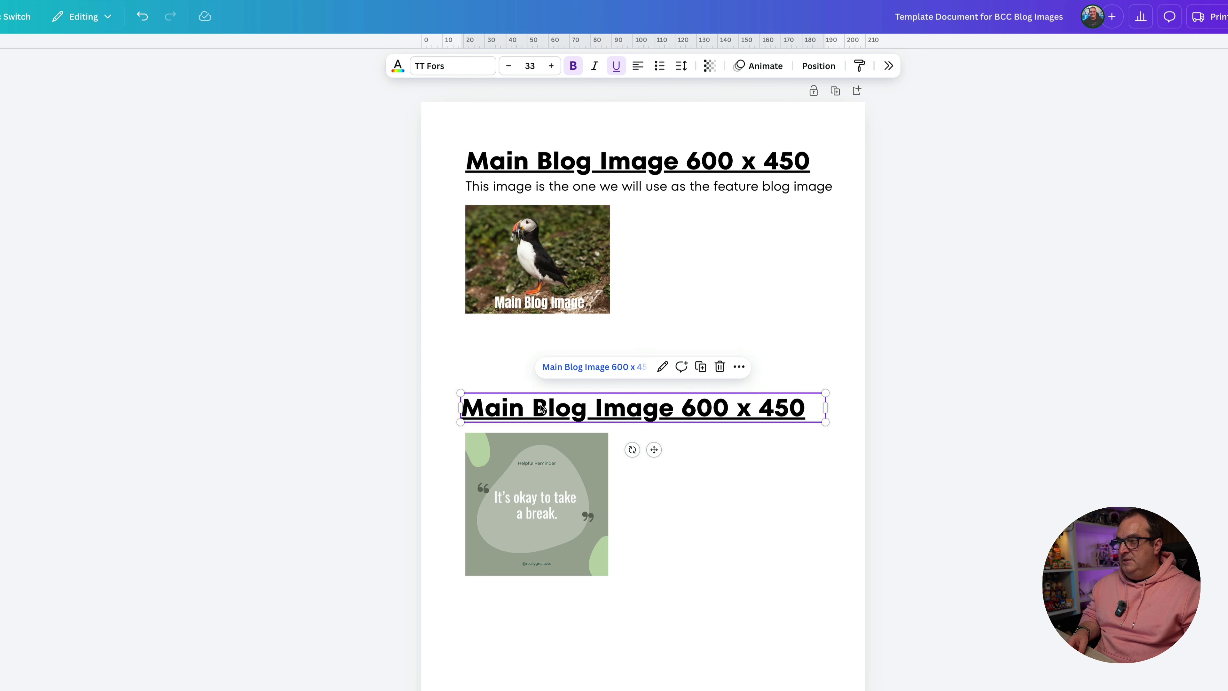
{"action": "left_click", "coordinate": [662, 366]}
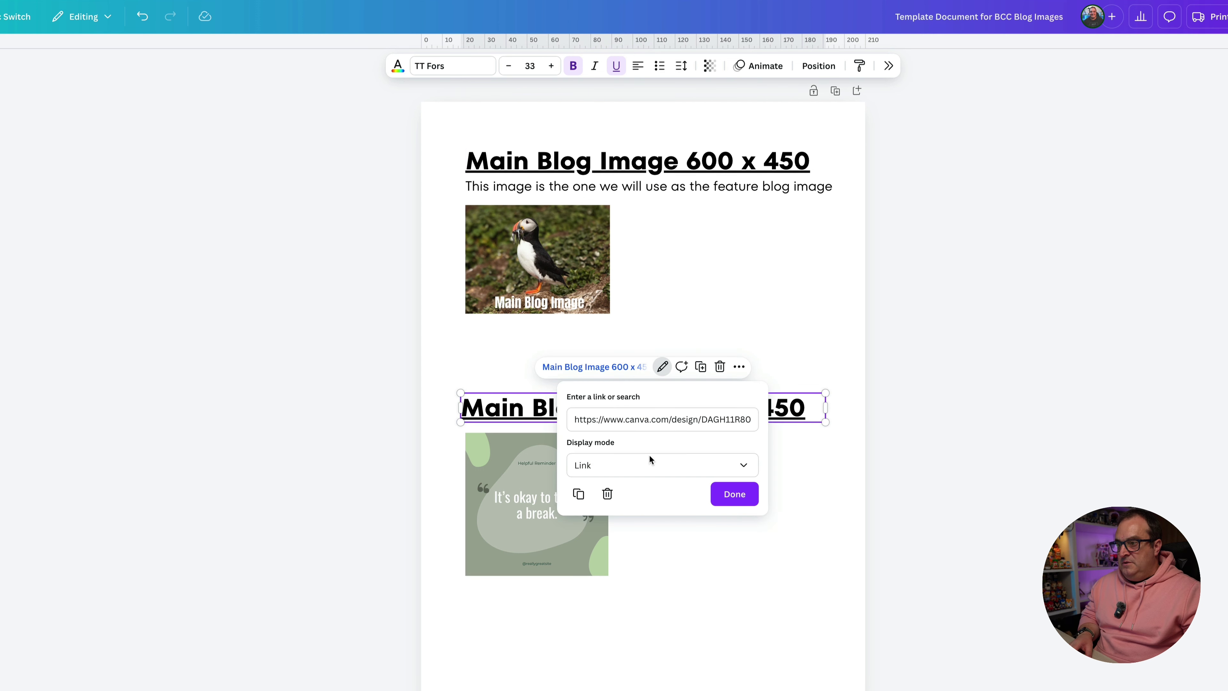
{"action": "left_click", "coordinate": [606, 494]}
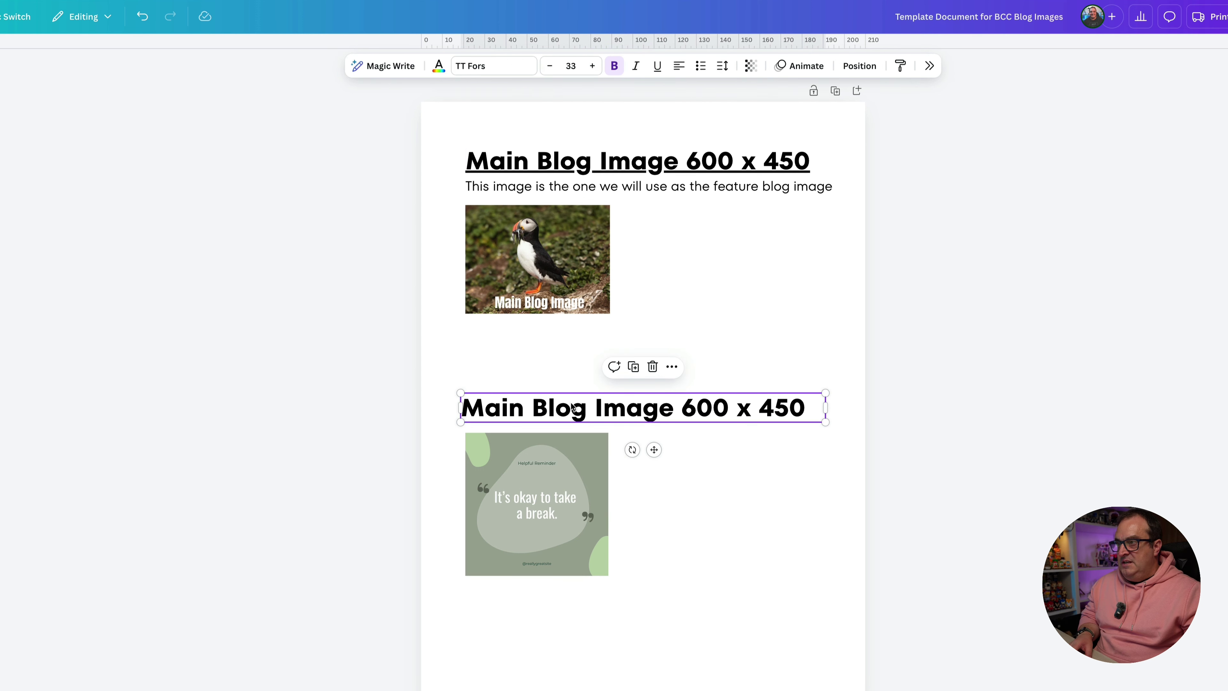
Change the copied heading's text to "Regular Social Templates"
{"action": "double_click", "coordinate": [595, 408]}
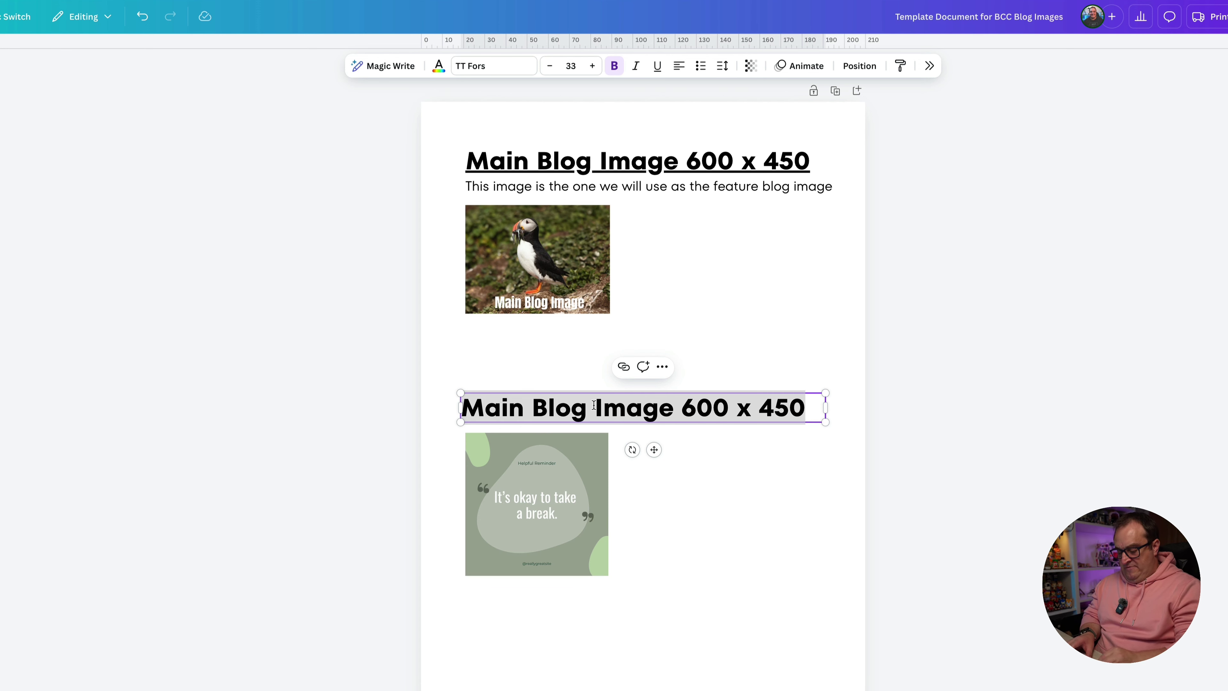
{"action": "type", "text": "Regular "}
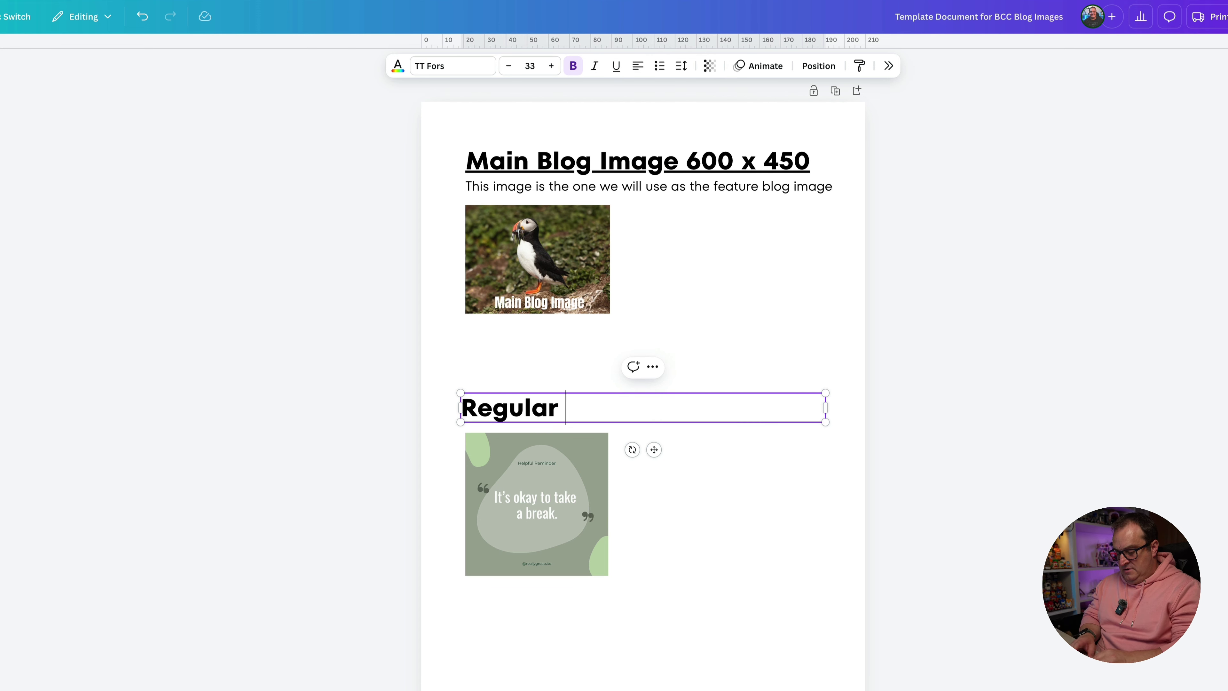
{"action": "type", "text": "SO"}
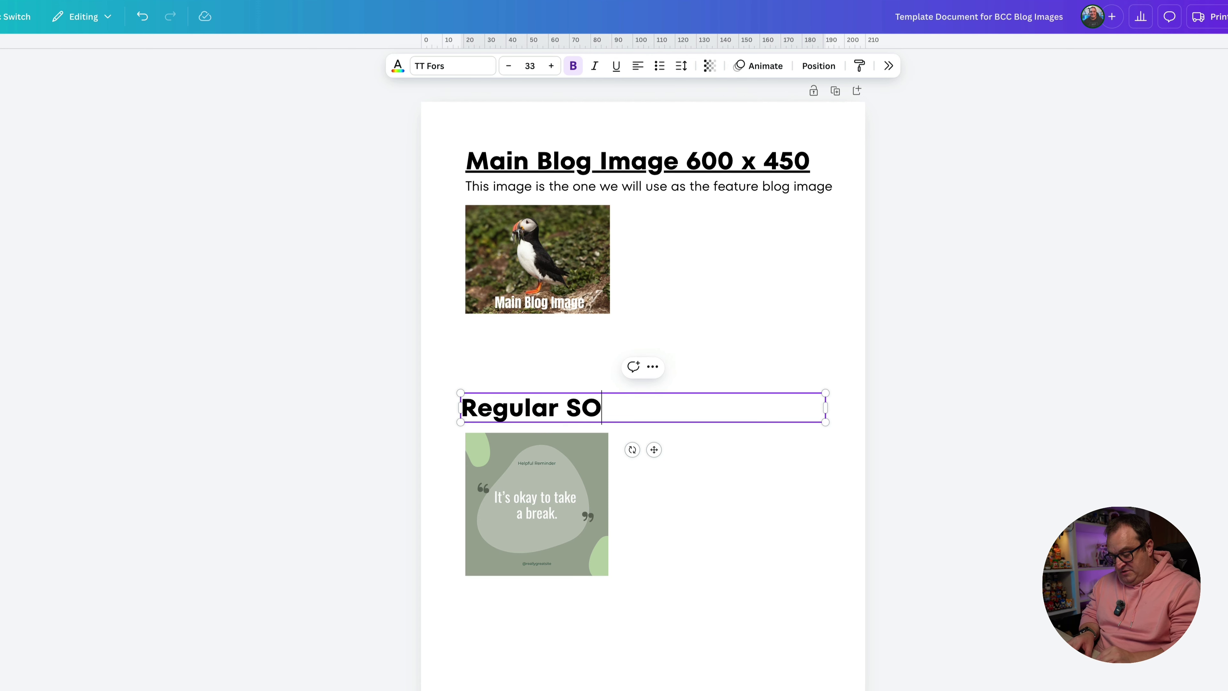
{"action": "type", "text": "cial "}
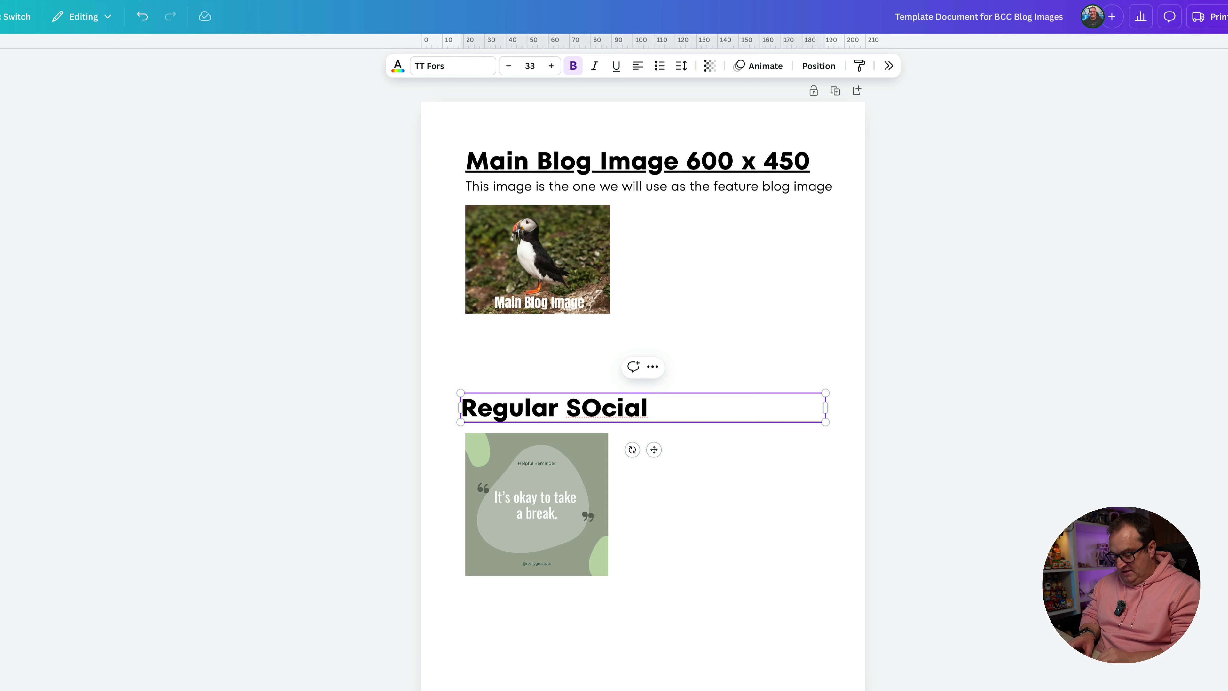
{"action": "type", "text": "Templates"}
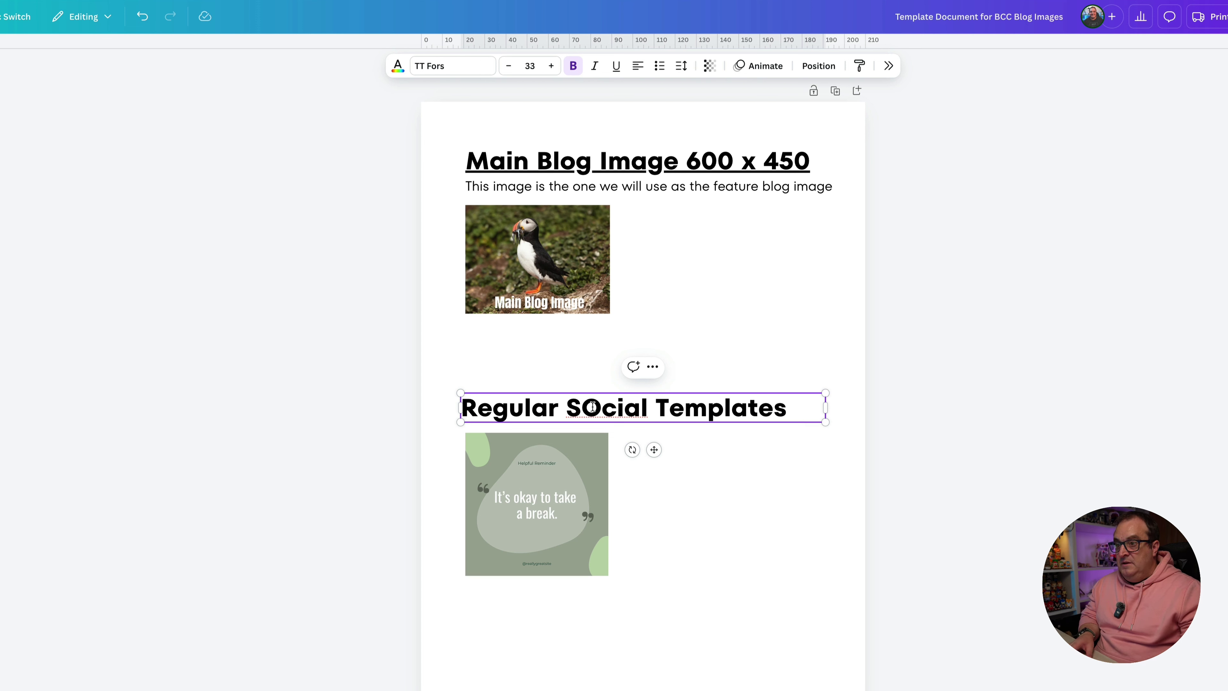
{"action": "left_click", "coordinate": [584, 407]}
{"action": "key", "text": "Right"}
{"action": "key", "text": "BackSpace"}
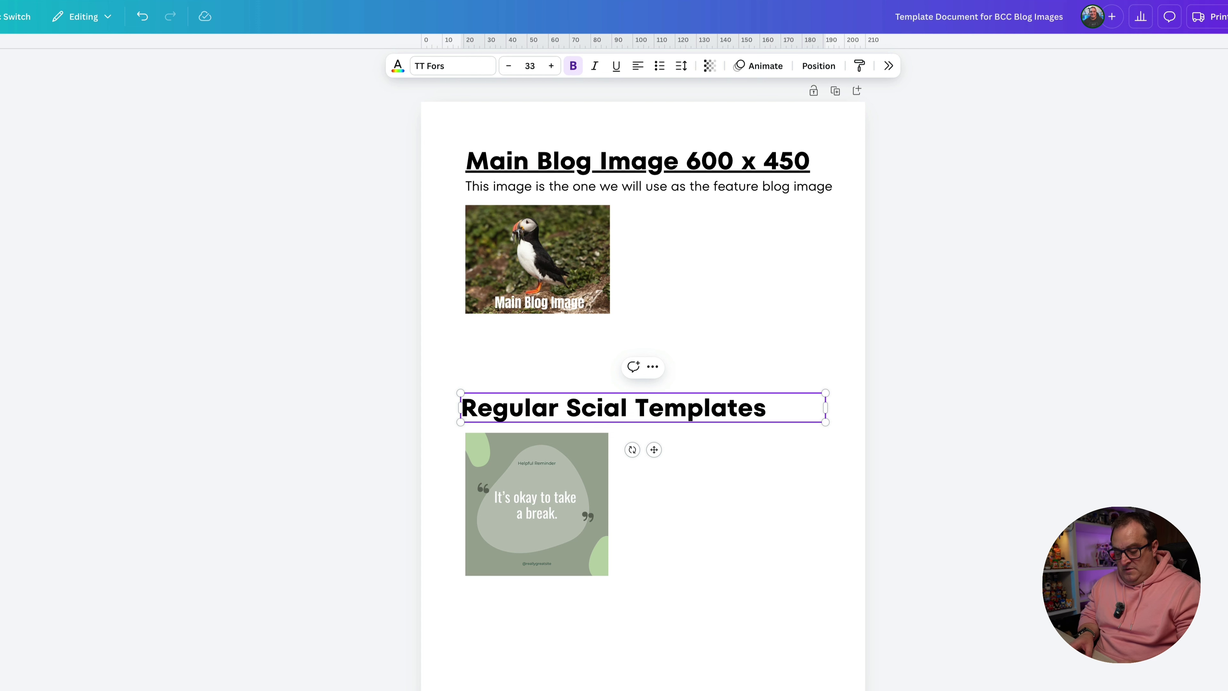
{"action": "type", "text": "o"}
{"action": "left_click", "coordinate": [731, 505]}
Shrink the linked quote image to about 49 mm wide and align its left edge with the Regular Social Templates heading
{"action": "left_click", "coordinate": [542, 467]}
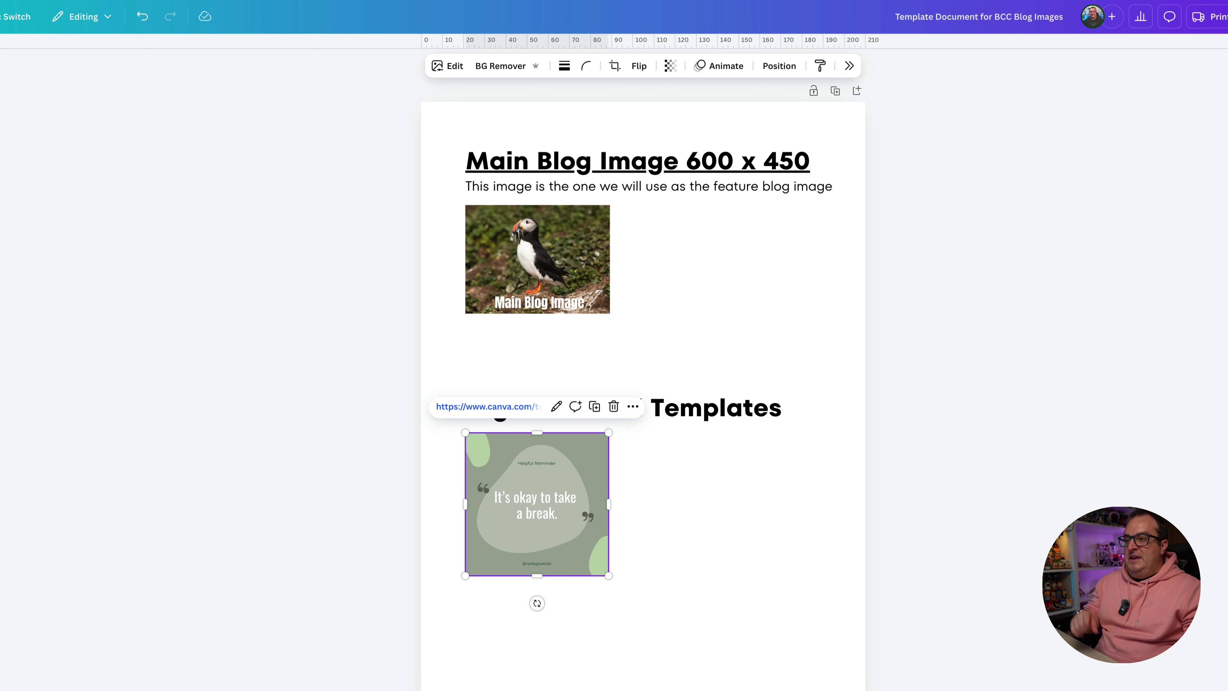
{"action": "left_click", "coordinate": [706, 482]}
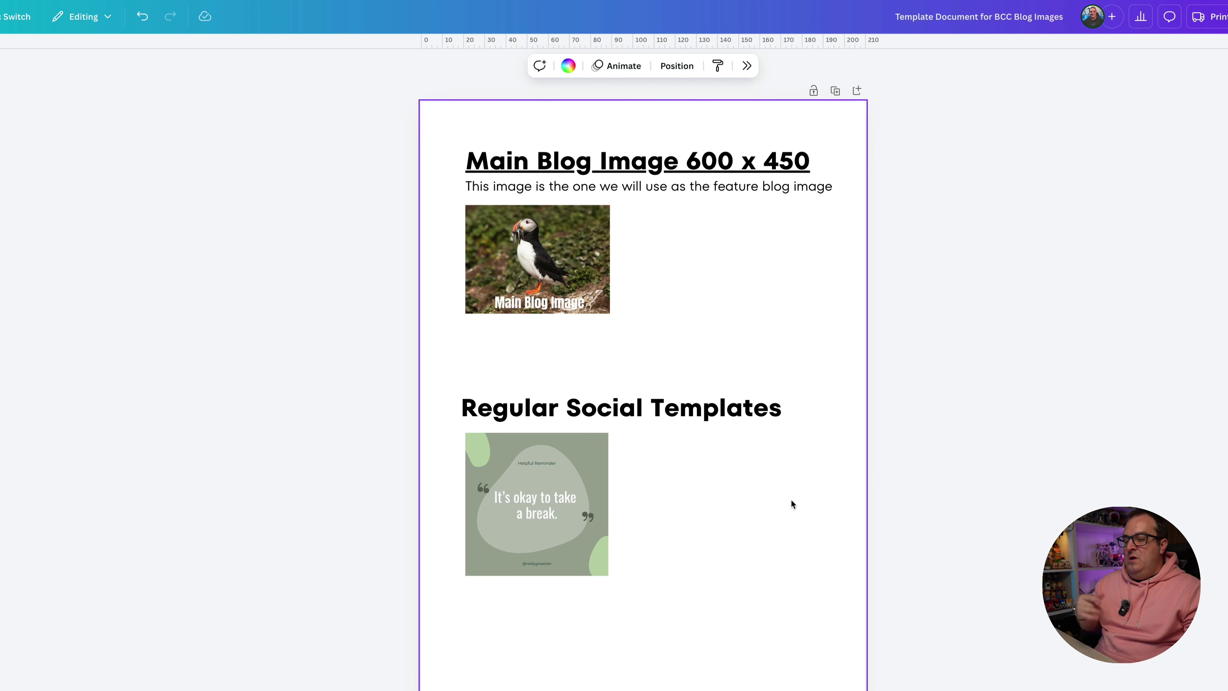
{"action": "left_click", "coordinate": [588, 552]}
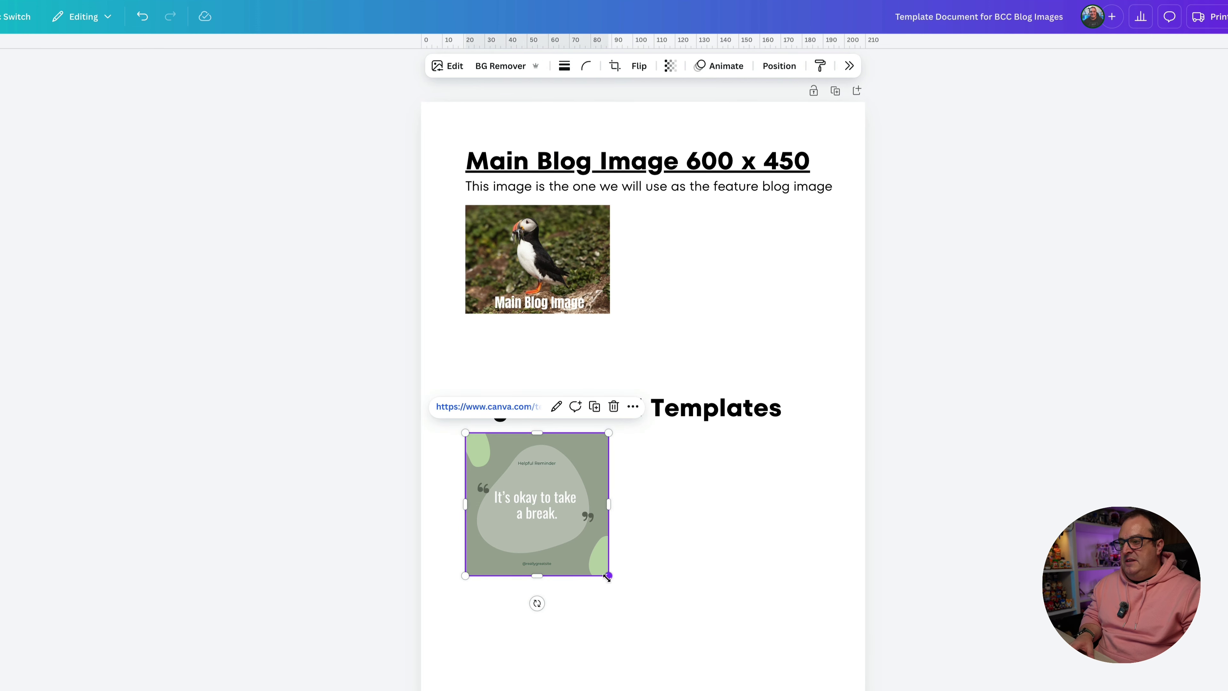
{"action": "left_click_drag", "start_coordinate": [607, 576], "coordinate": [568, 536]}
{"action": "left_click_drag", "start_coordinate": [529, 498], "coordinate": [525, 497]}
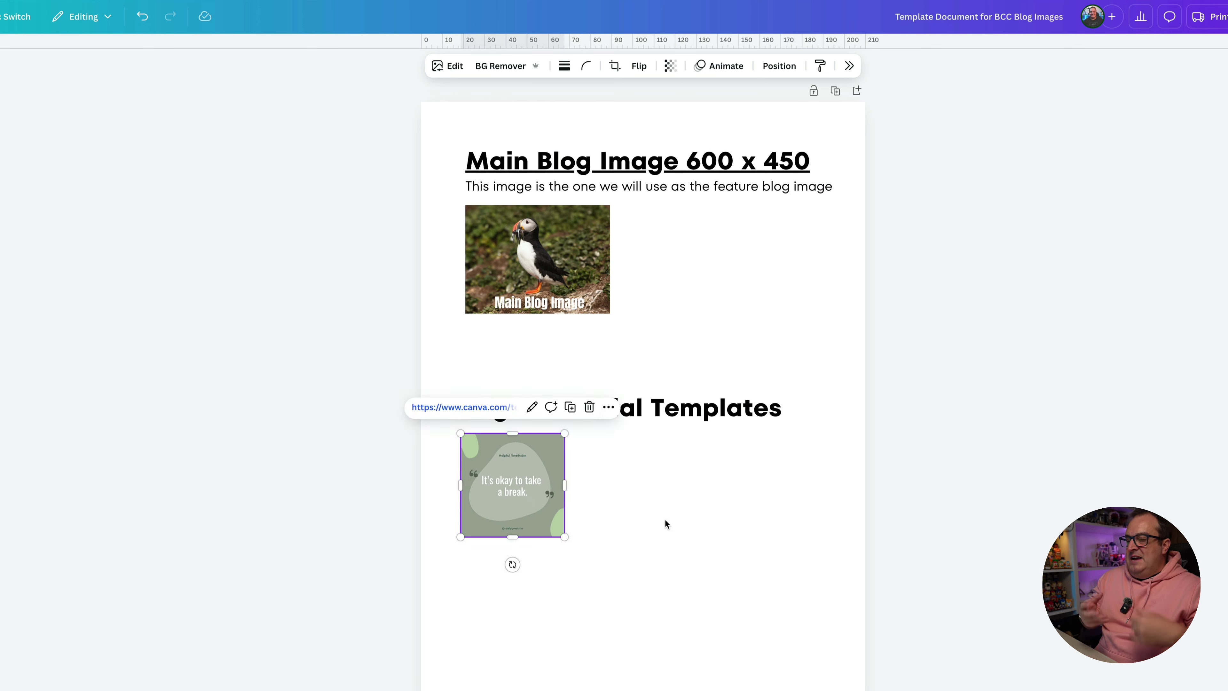
{"action": "left_click", "coordinate": [665, 519]}
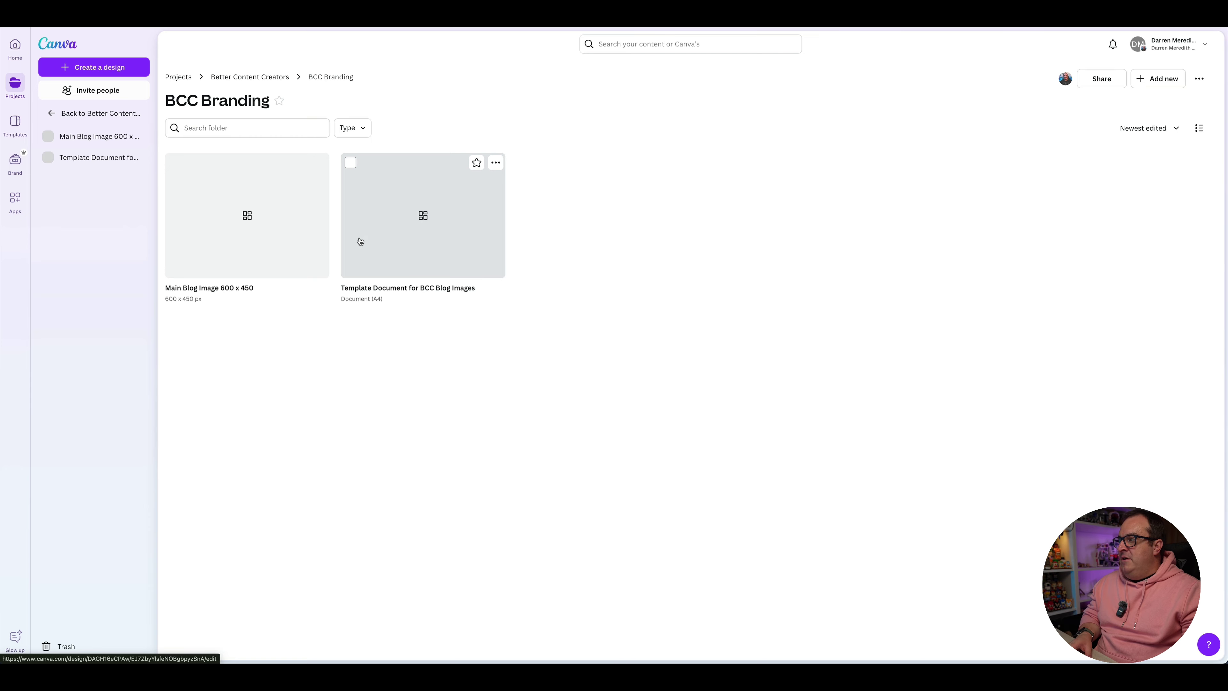
View the Main Blog Image 600 x 450 design, and check the links on both preview images in the Template Document for BCC Blog Images
{"action": "left_click", "coordinate": [260, 233]}
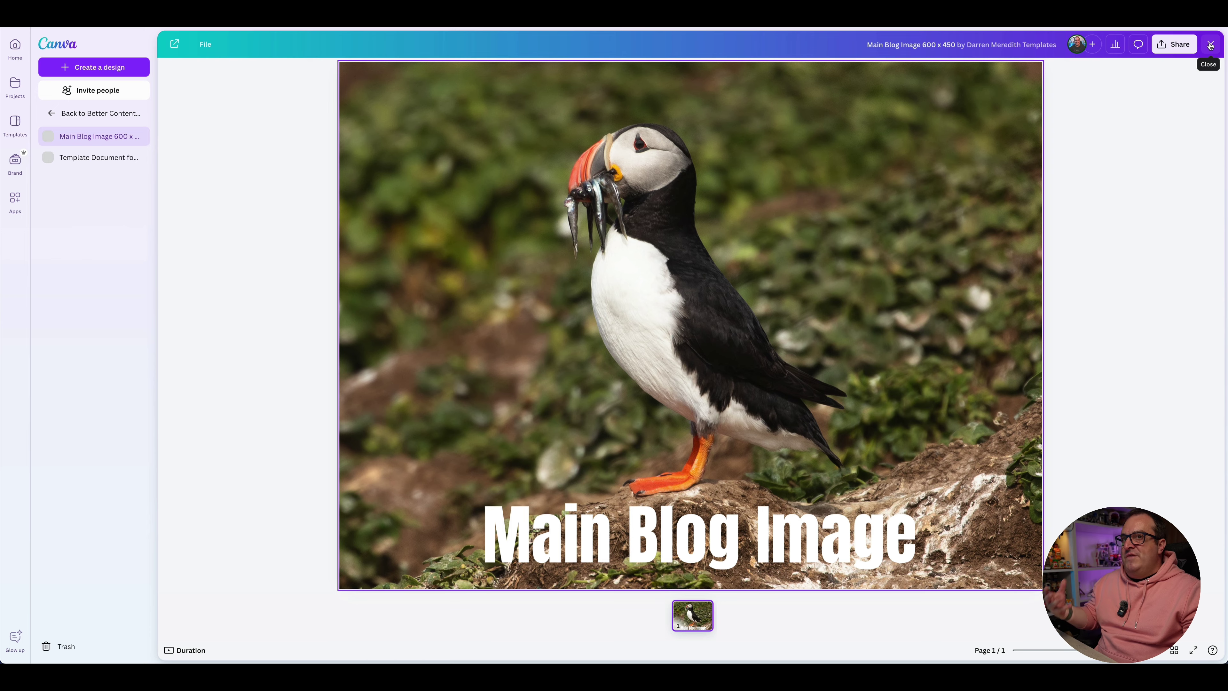
{"action": "left_click", "coordinate": [1210, 45]}
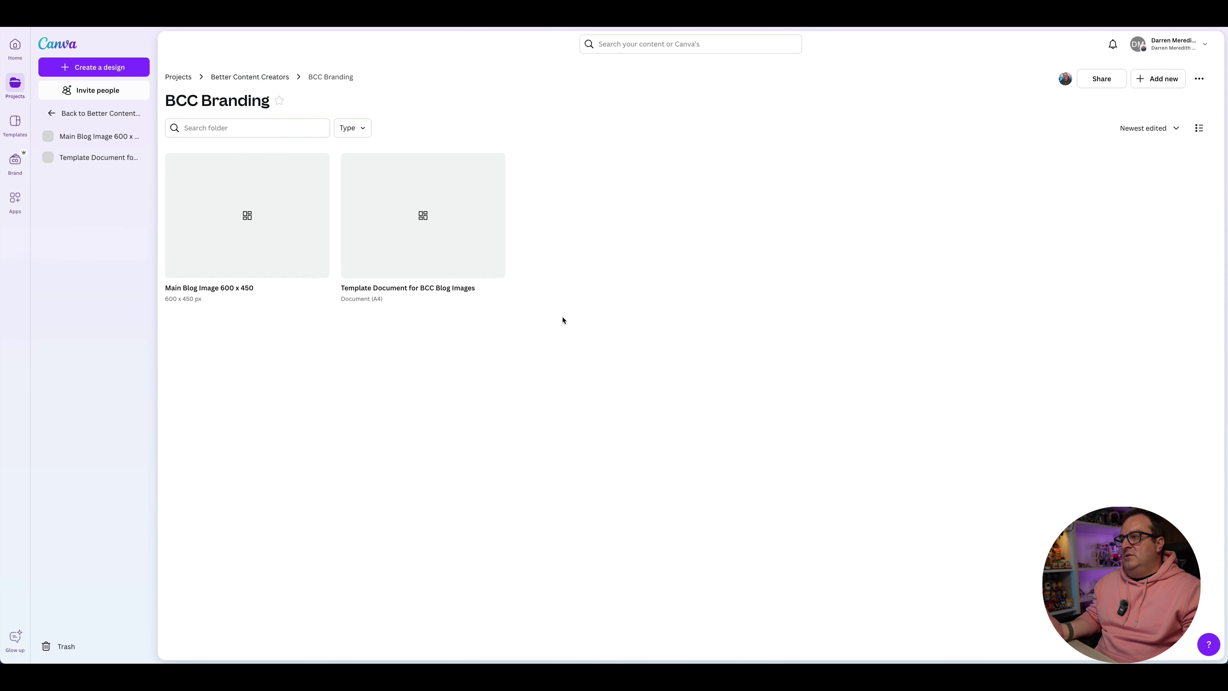
{"action": "left_click", "coordinate": [424, 232]}
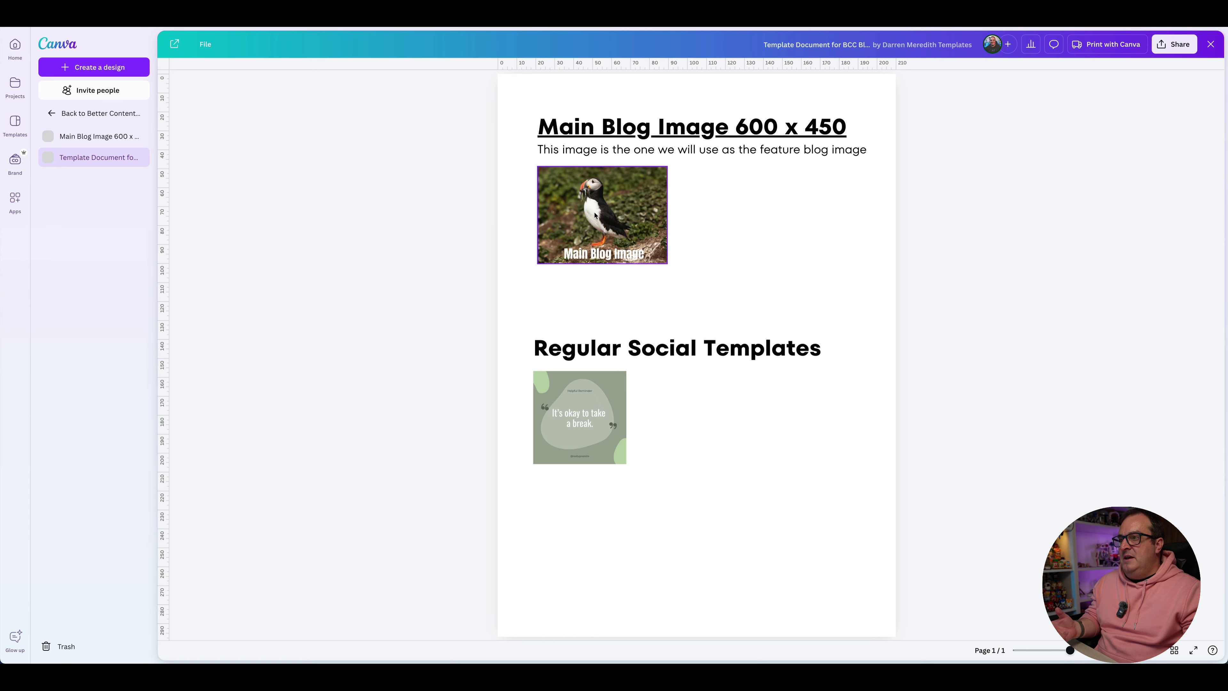
{"action": "left_click", "coordinate": [595, 215]}
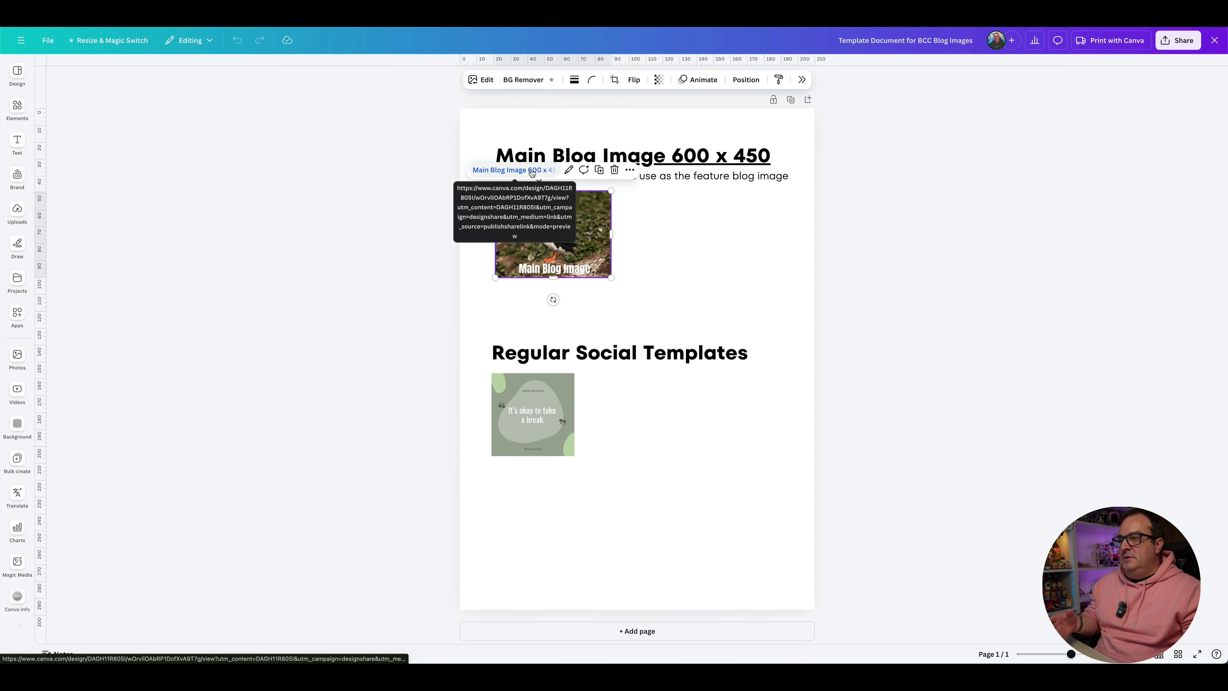
{"action": "left_click", "coordinate": [545, 419]}
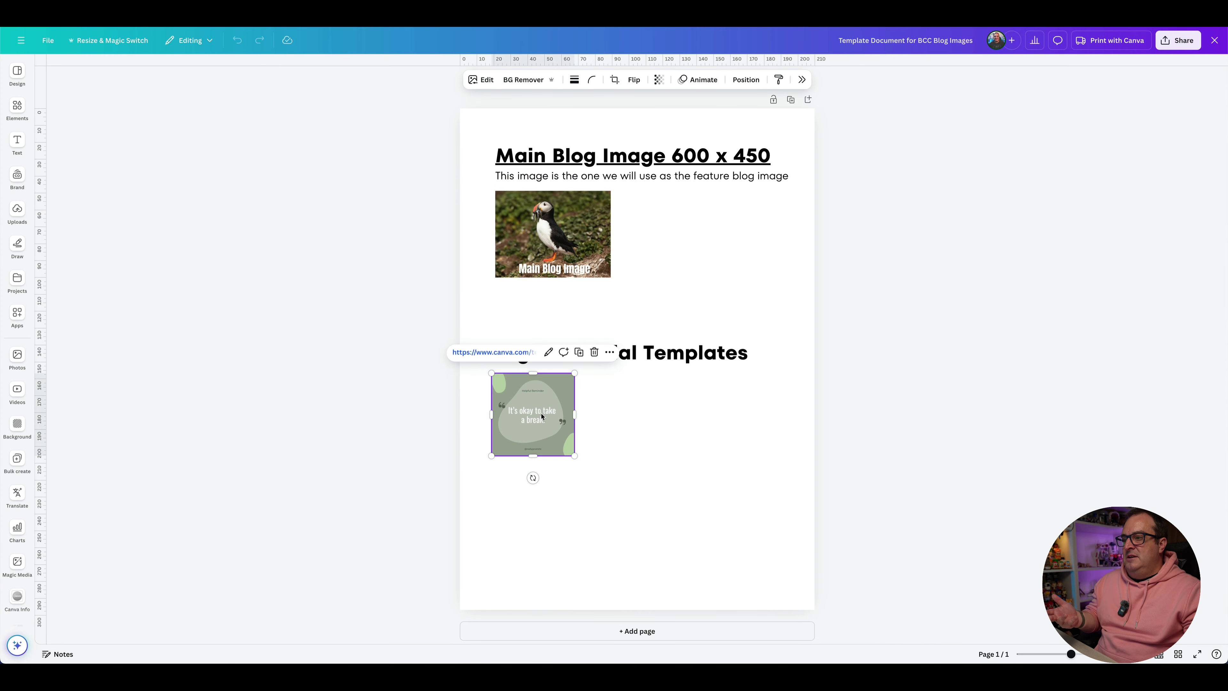
{"action": "left_click", "coordinate": [686, 464]}
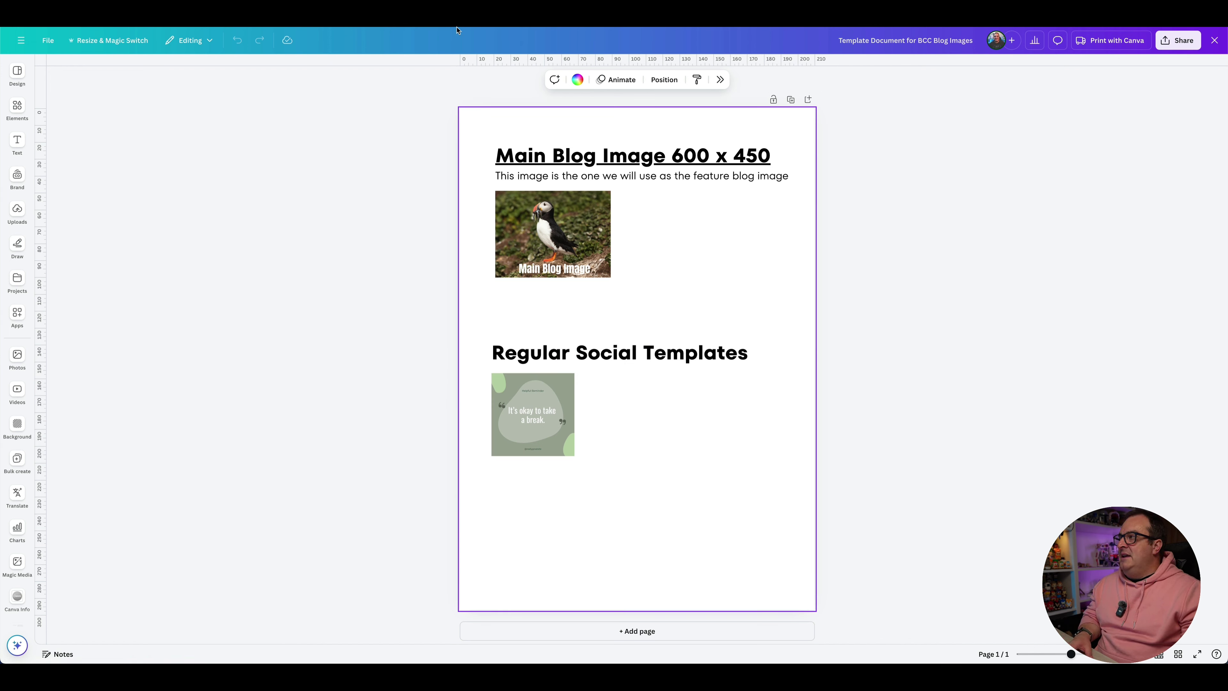
{"action": "left_click", "coordinate": [1215, 41]}
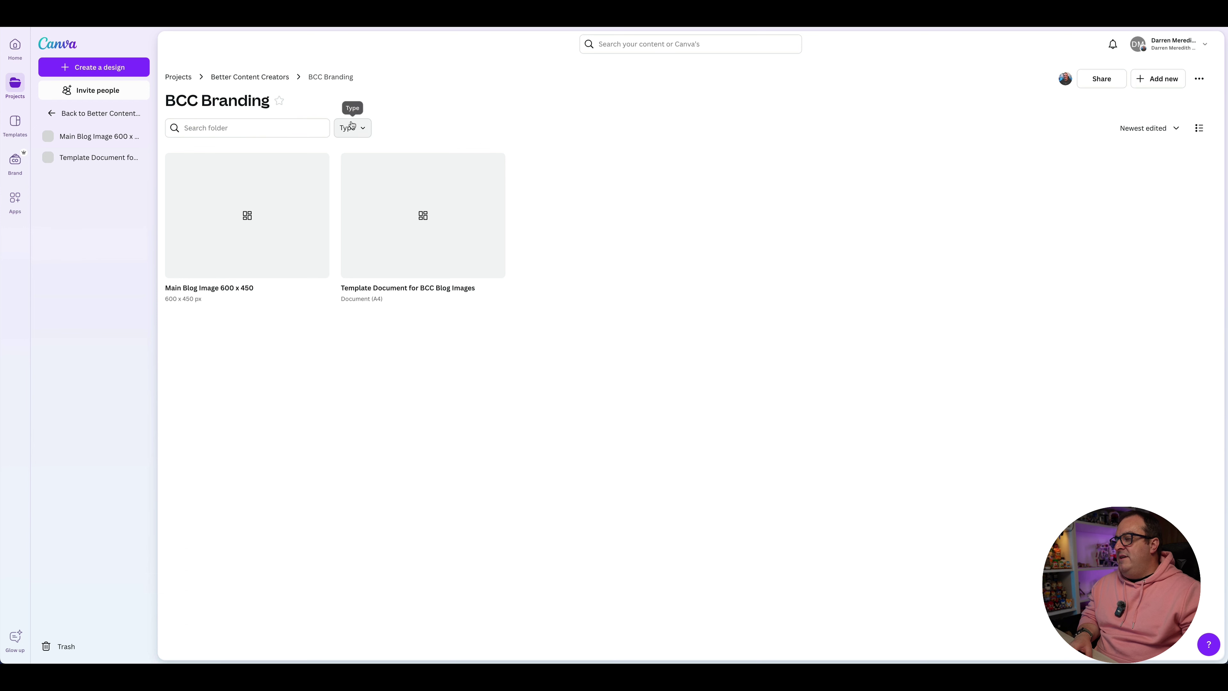
Star the Template Document for BCC Blog Images and the BCC Branding folder
{"action": "mouse_move", "coordinate": [468, 196]}
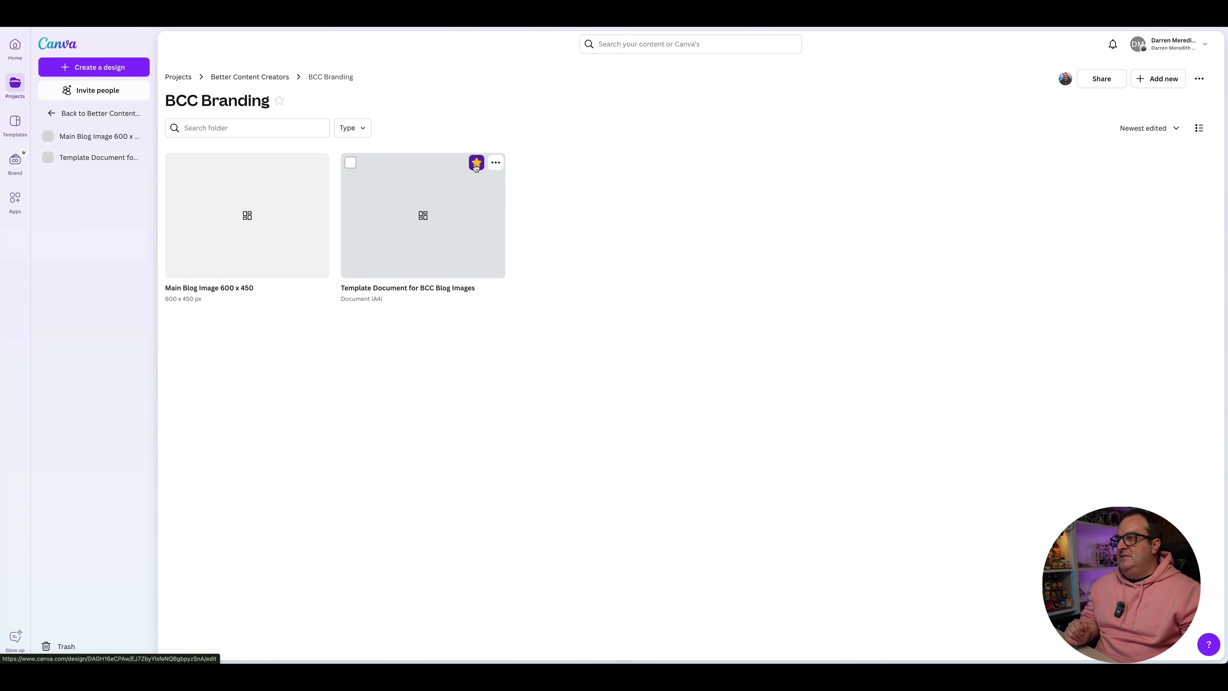
{"action": "left_click", "coordinate": [476, 163]}
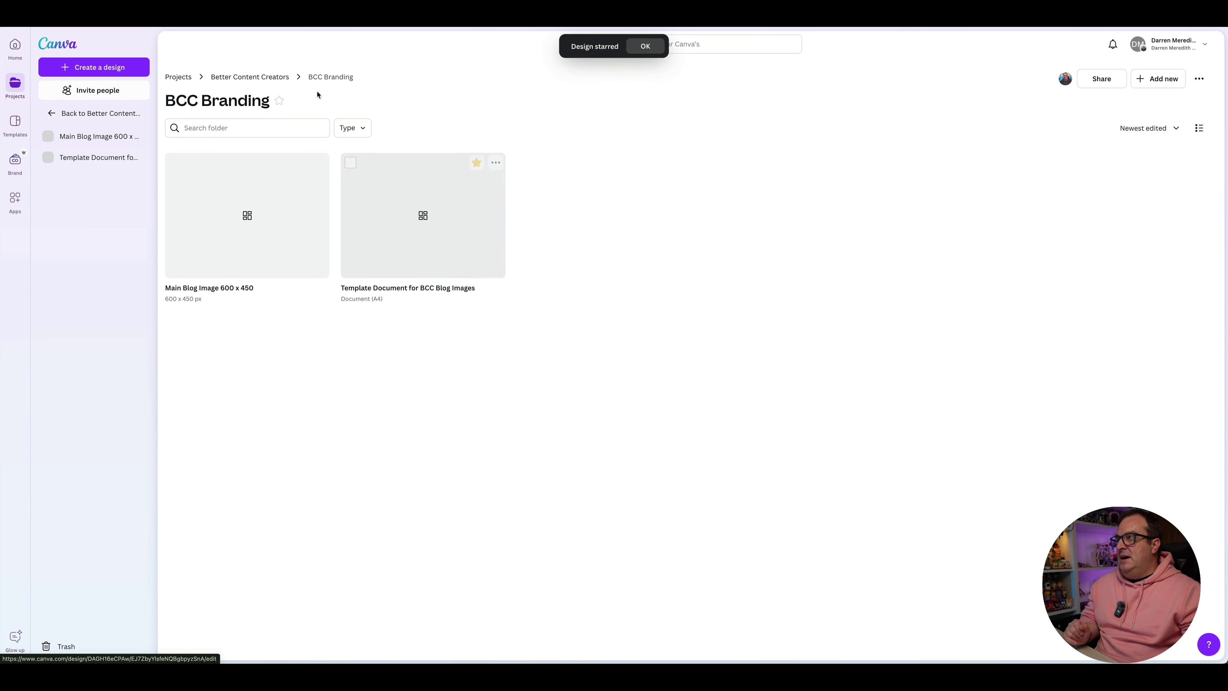
{"action": "left_click", "coordinate": [278, 104]}
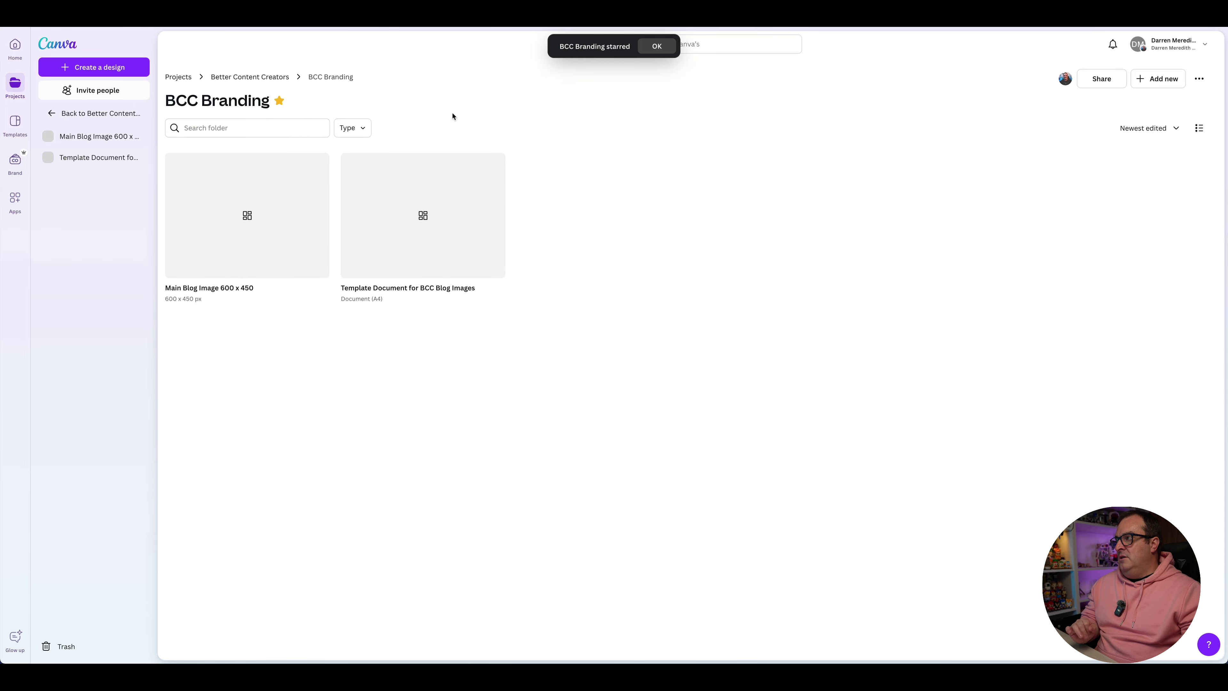
Open the starred template document from the home page and inspect the links on the puffin and quote images
{"action": "left_click", "coordinate": [16, 49]}
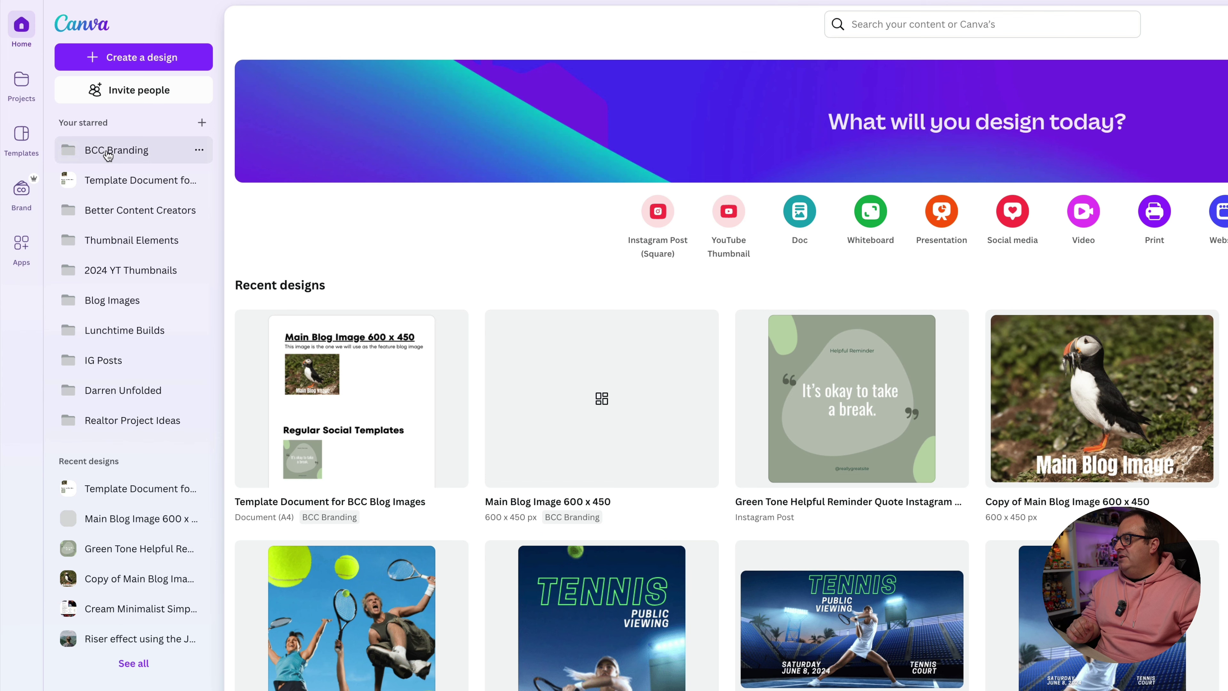
{"action": "left_click", "coordinate": [117, 187]}
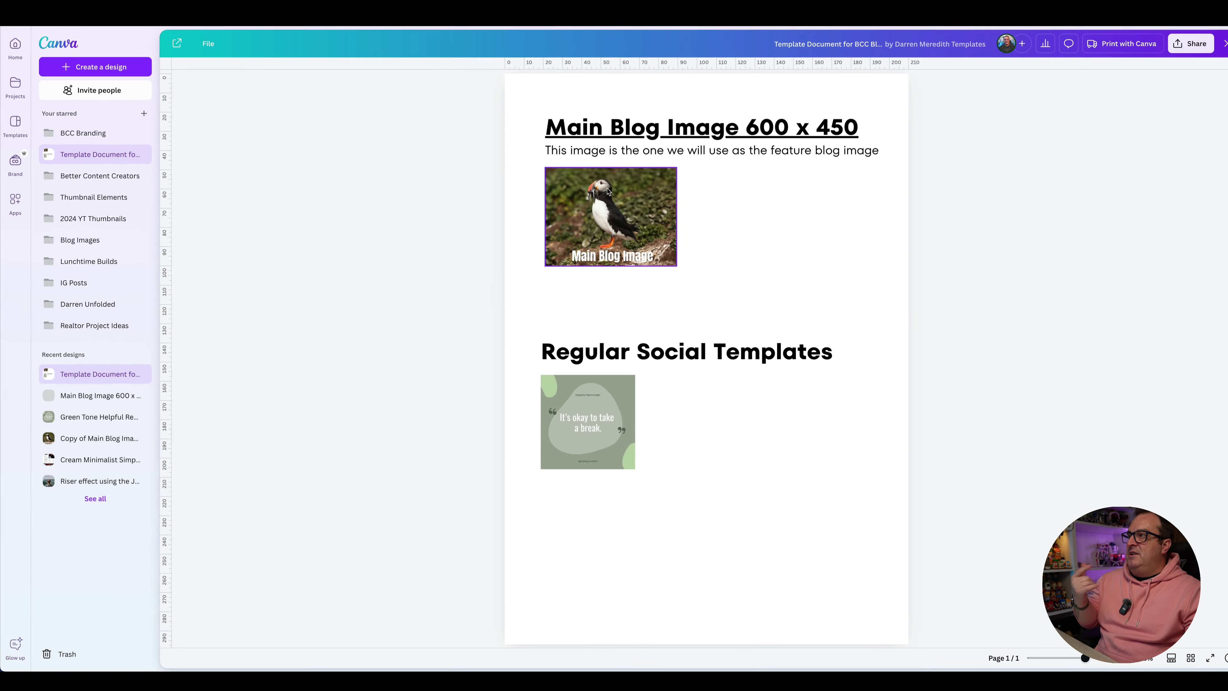
{"action": "left_click", "coordinate": [541, 211]}
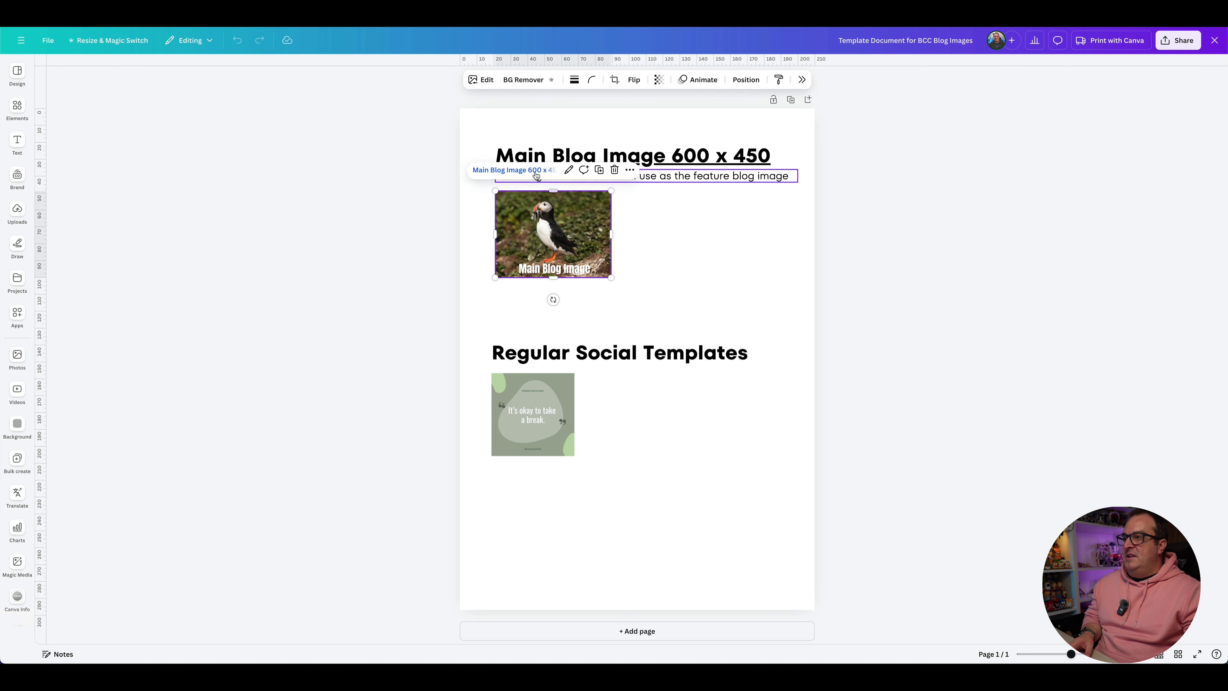
{"action": "mouse_move", "coordinate": [536, 173]}
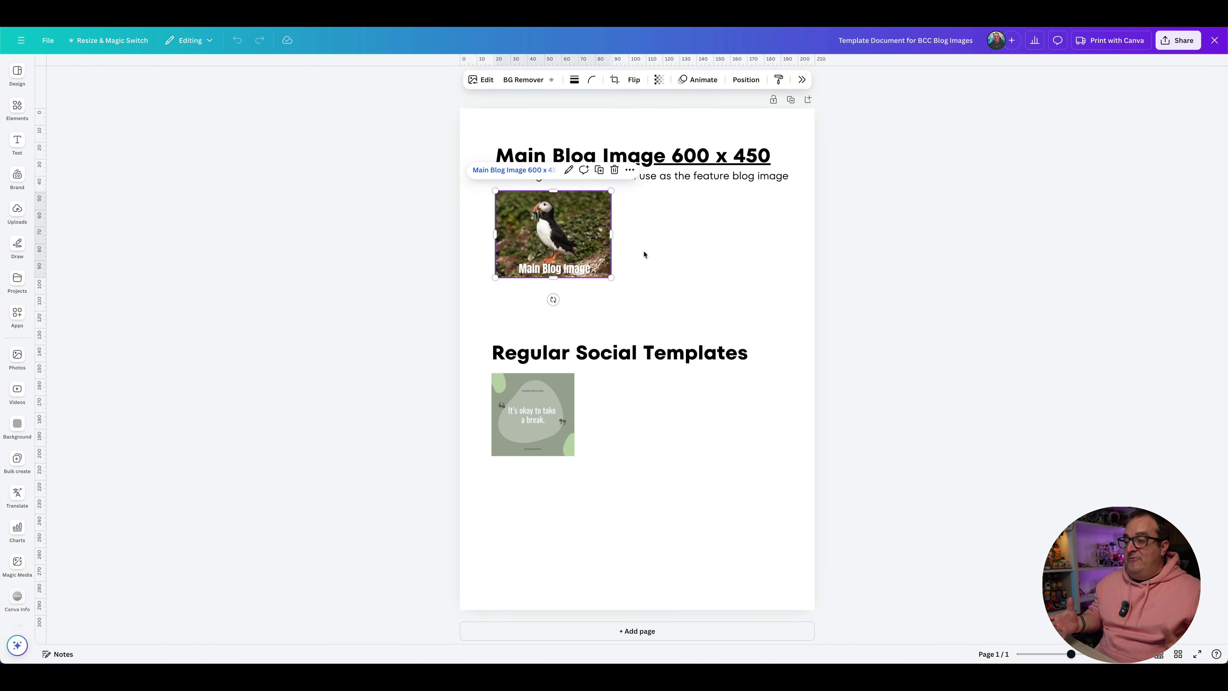
{"action": "left_click", "coordinate": [533, 426]}
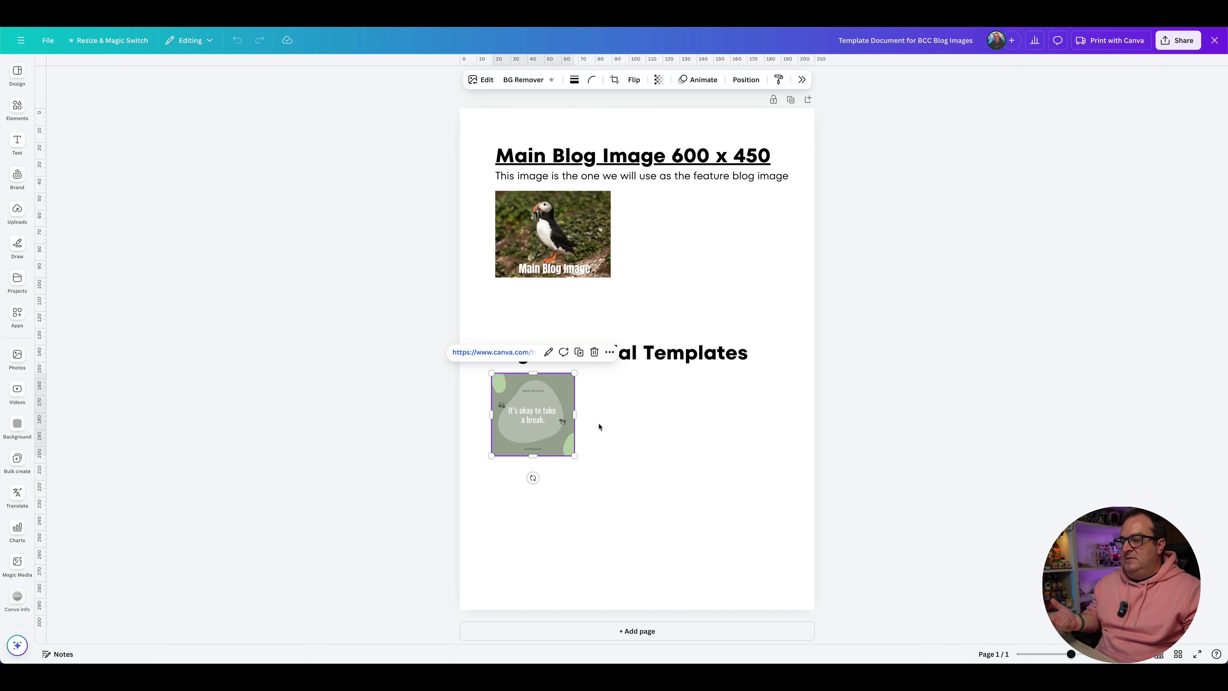